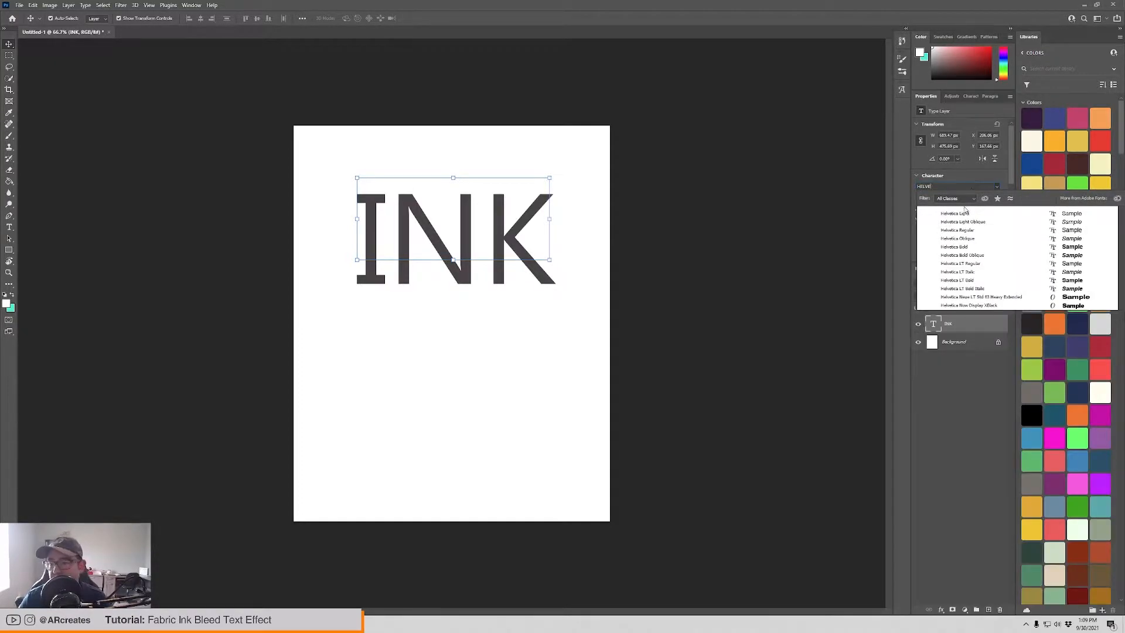
Step: Set the INK text to Helvetica Now Display XBlack and duplicate it below, changing the copy's text to BLEED
left_click(996, 305)
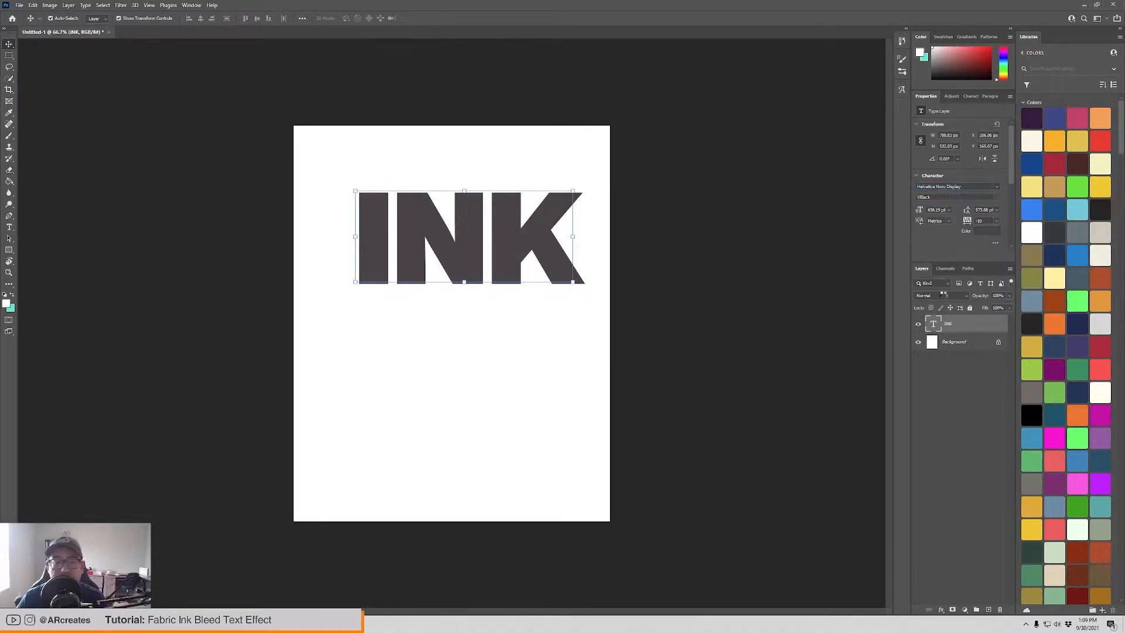
mouse_move(514, 233)
left_mouse_down()
mouse_move(496, 234)
mouse_move(495, 326)
mouse_move(477, 347)
left_mouse_up()
double_click(476, 346)
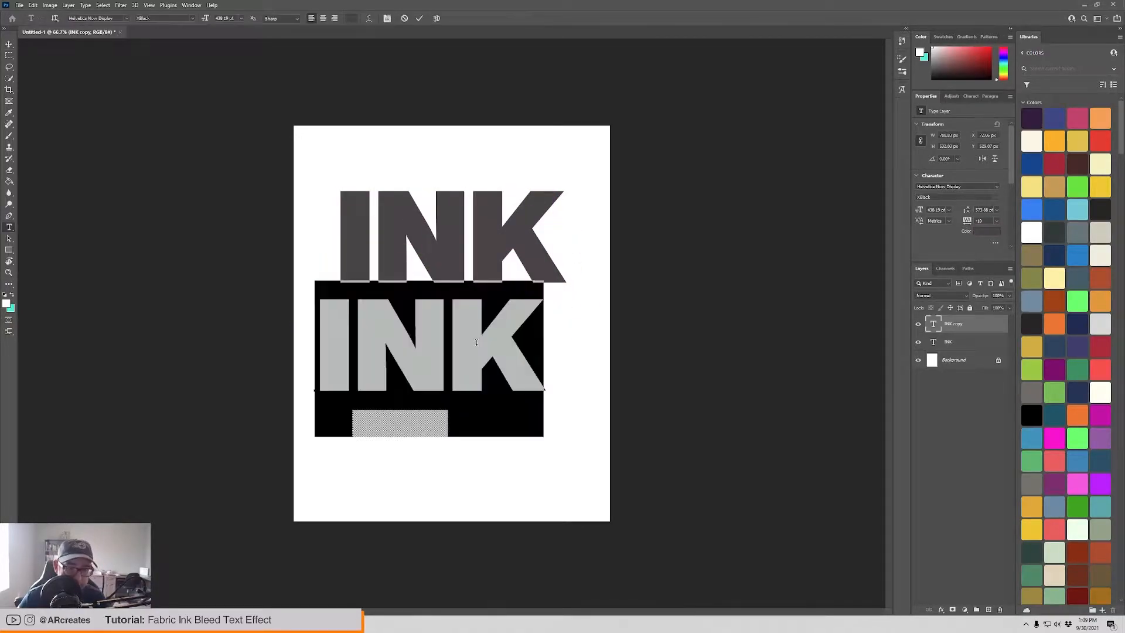
type("BLEED")
key("ctrl+Return")
key("v")
Step: Scale the BLEED text down to about 790 px wide to match INK and place it directly beneath
left_click_drag(738, 343, 569, 320)
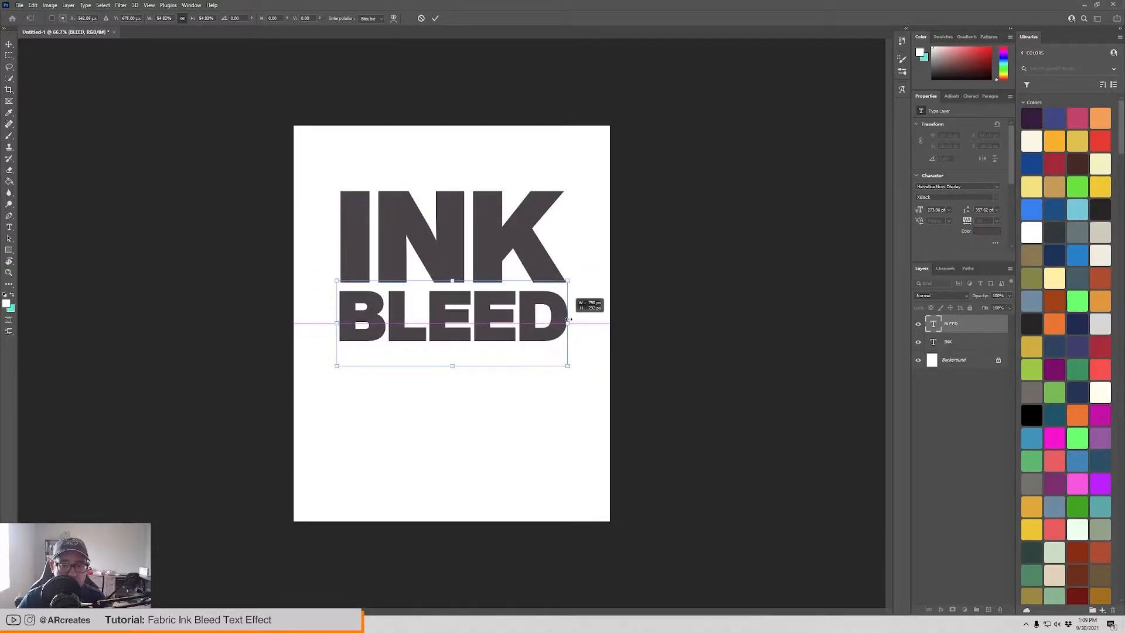
key("Return")
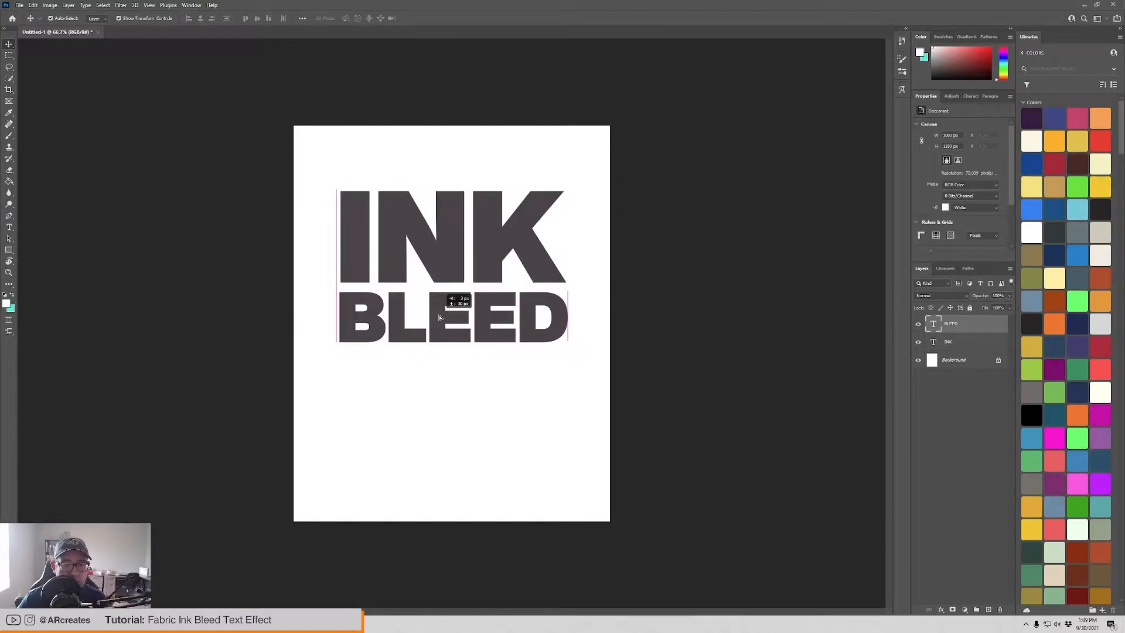
left_click_drag(439, 316, 439, 317)
Step: Enlarge INK and BLEED together to nearly the full canvas width and centre them vertically on the page
mouse_move(504, 394)
left_mouse_down()
mouse_move(412, 230)
mouse_move(384, 266)
mouse_move(370, 255)
left_mouse_up()
mouse_move(527, 290)
left_mouse_down()
mouse_move(600, 288)
mouse_move(606, 304)
left_mouse_up()
left_click_drag(501, 268, 500, 300)
key("Return")
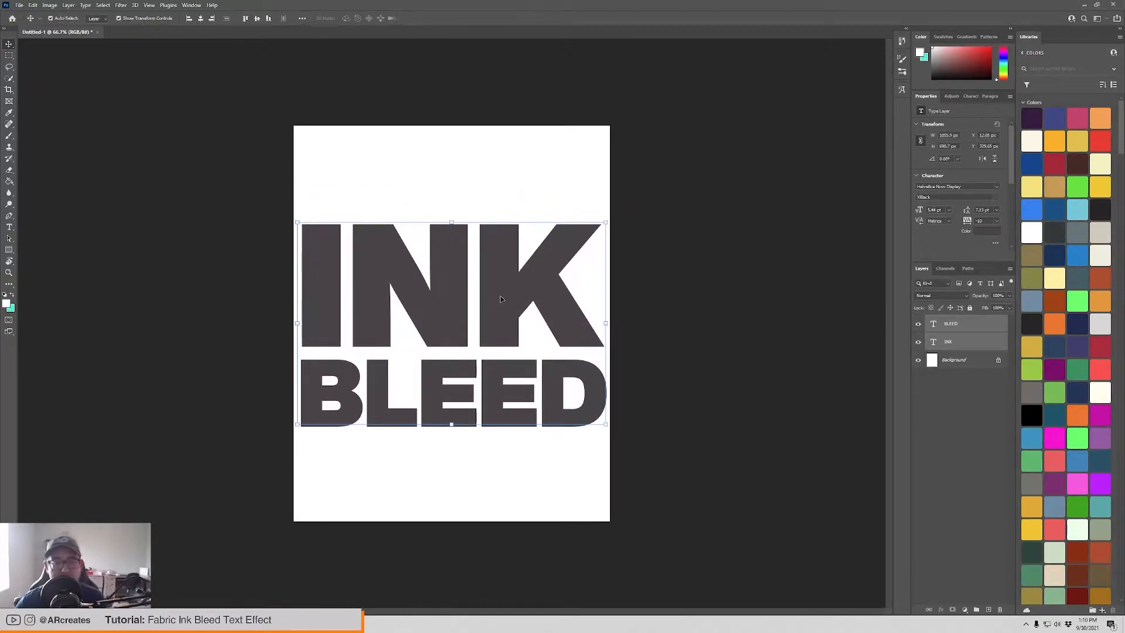
left_click(748, 259)
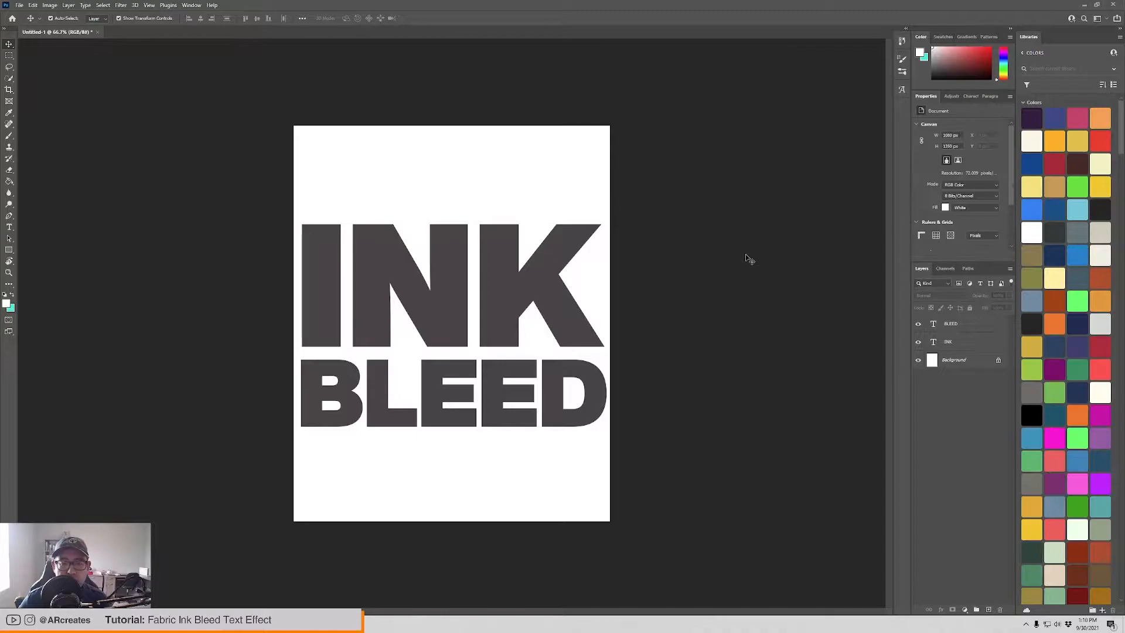
Step: Unlock the Background layer and set the colour of both text layers to F2F2F2
left_click(959, 328)
left_click(968, 344)
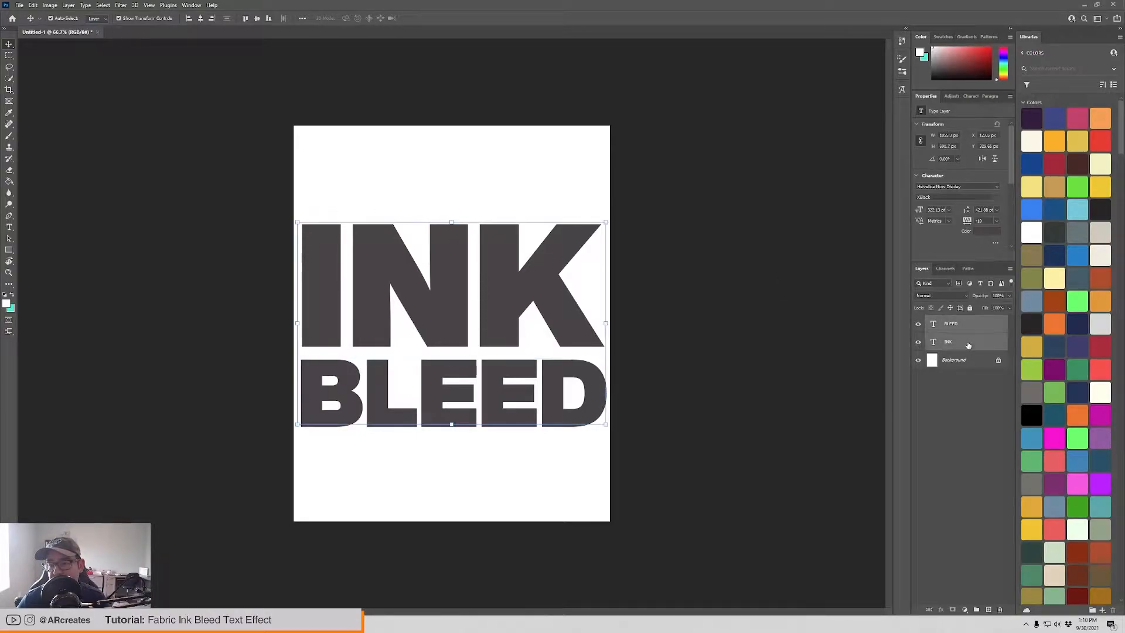
left_click(998, 360)
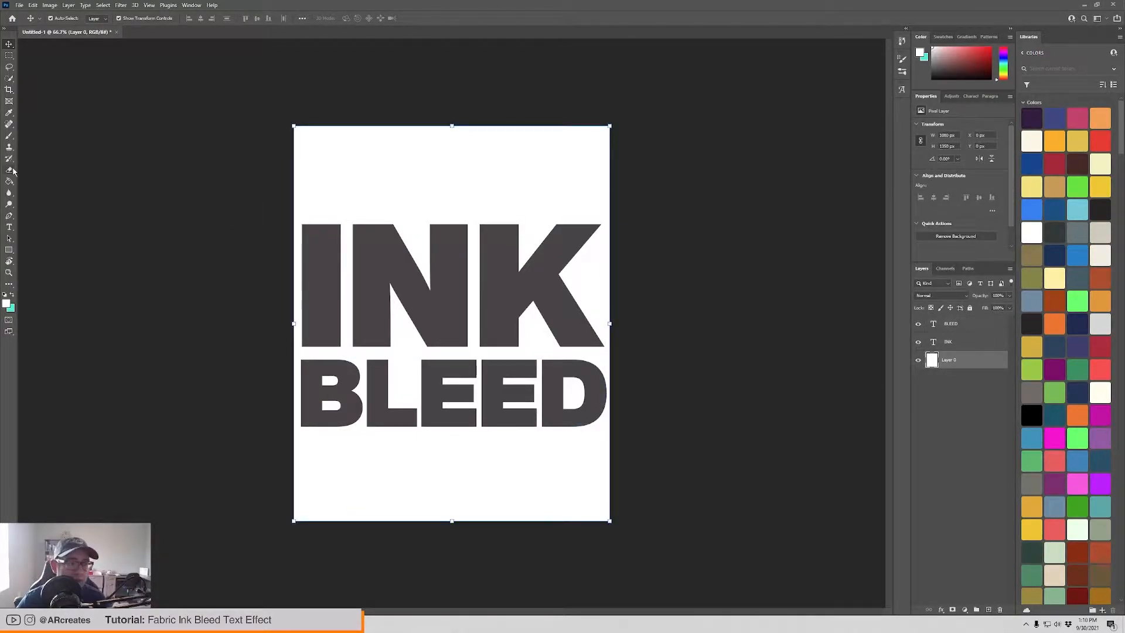
left_click(960, 326)
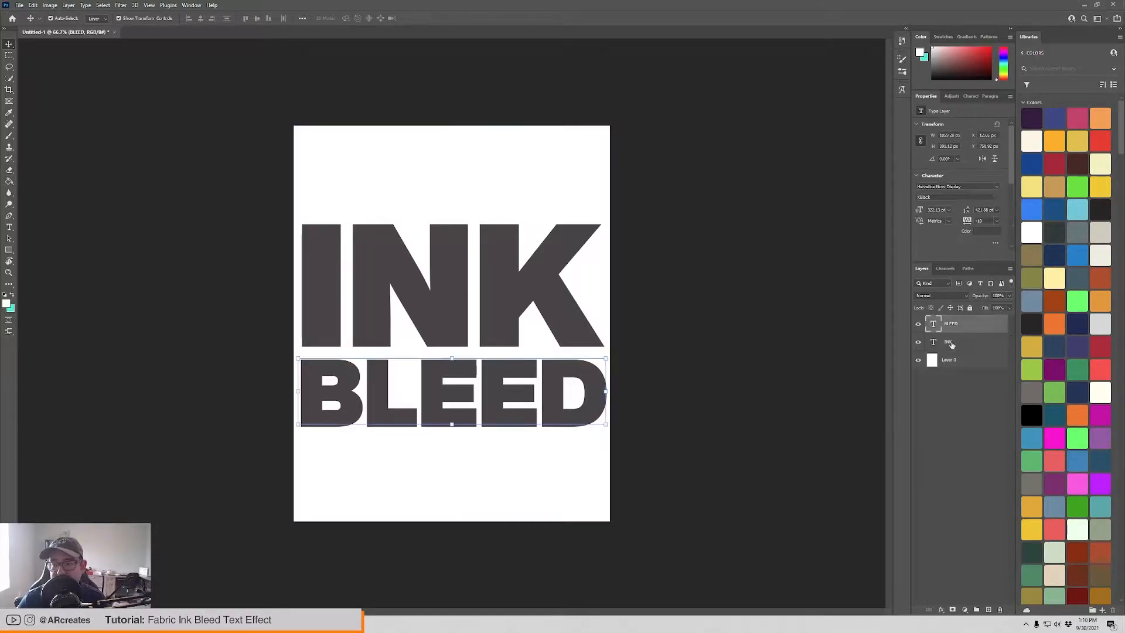
left_click(963, 347, "shift")
left_click(986, 231)
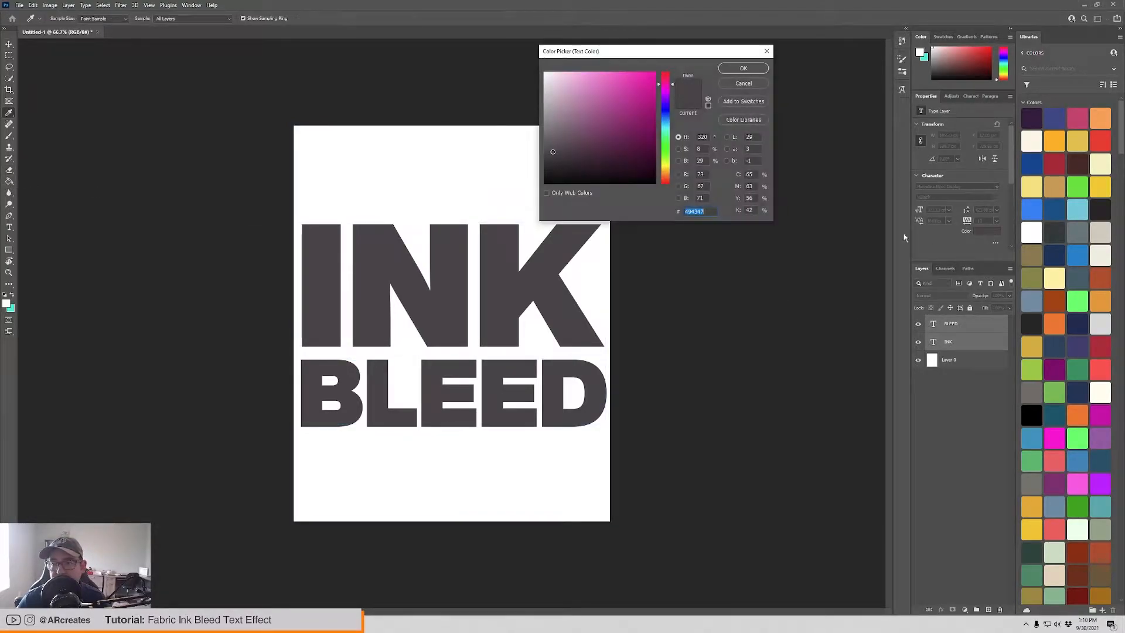
left_click(545, 77)
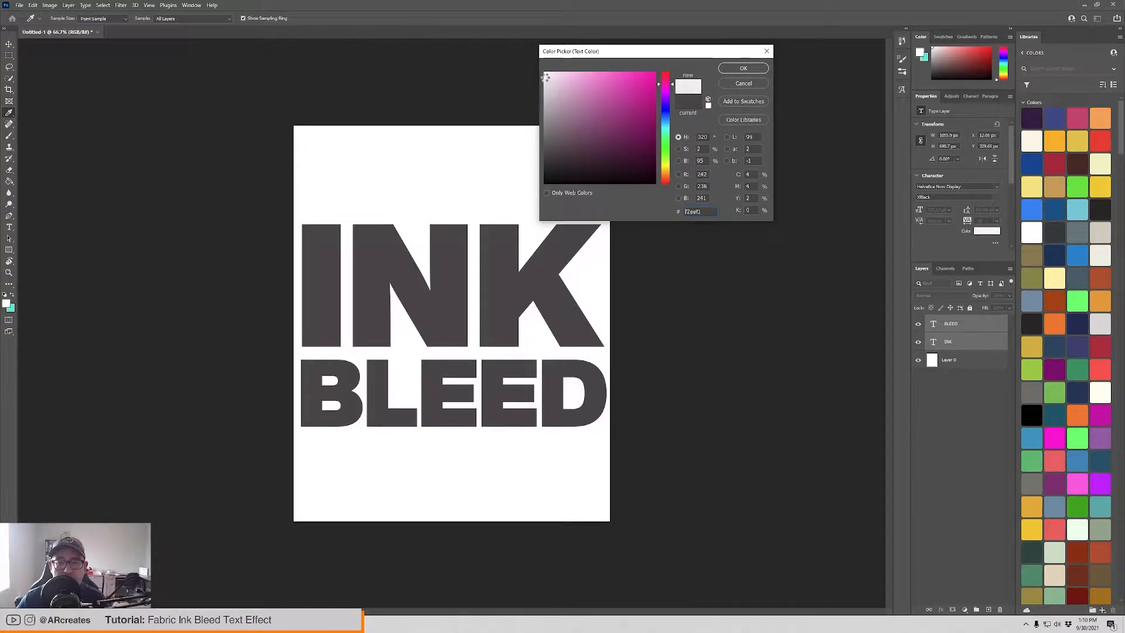
double_click(698, 211)
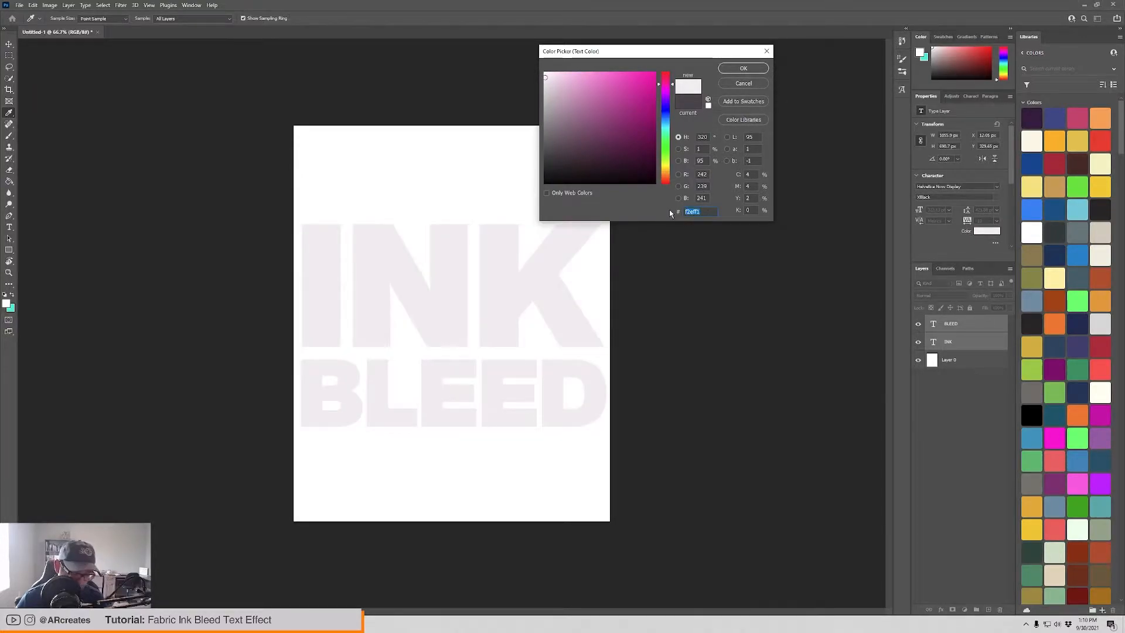
type("F2F2F2")
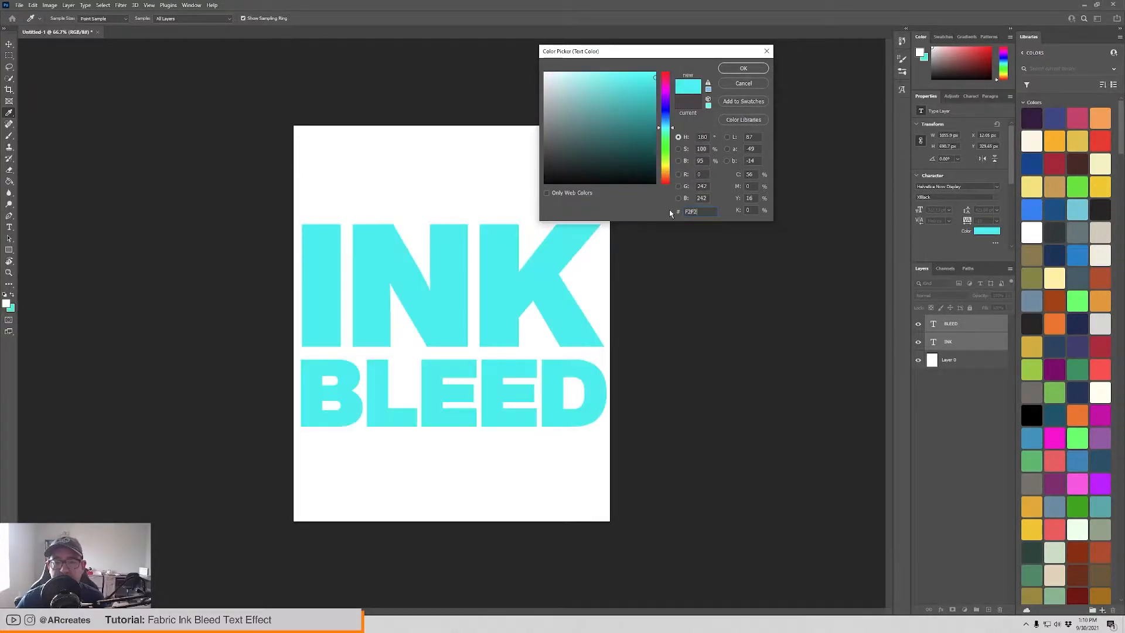
left_click(744, 68)
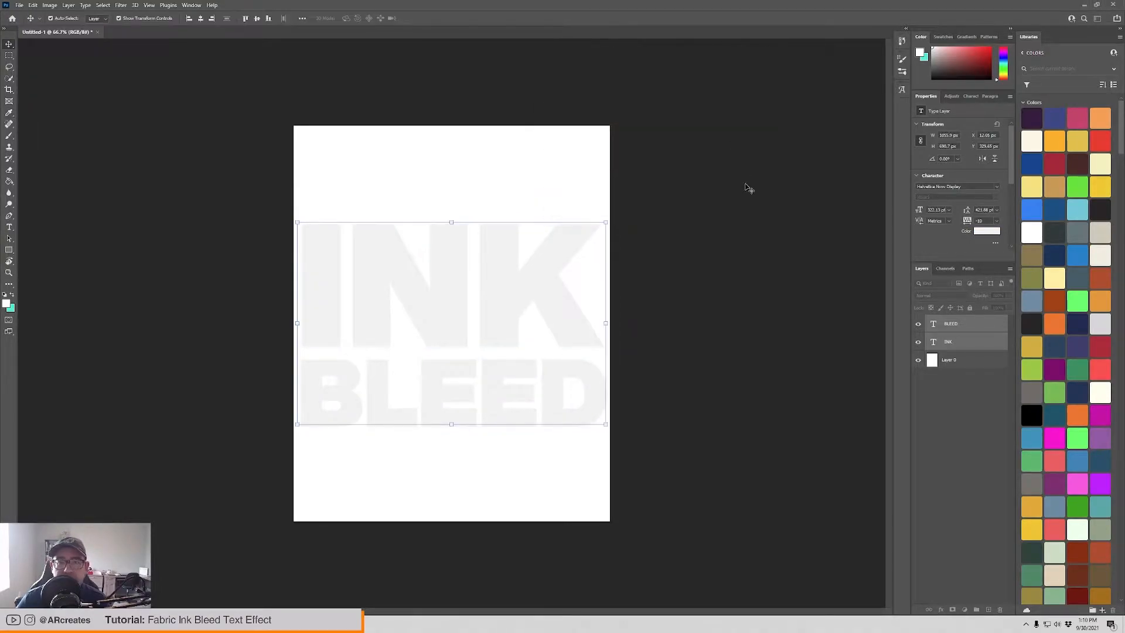
Step: Fill the background layer with the orange swatch from the colour library
left_click(967, 360)
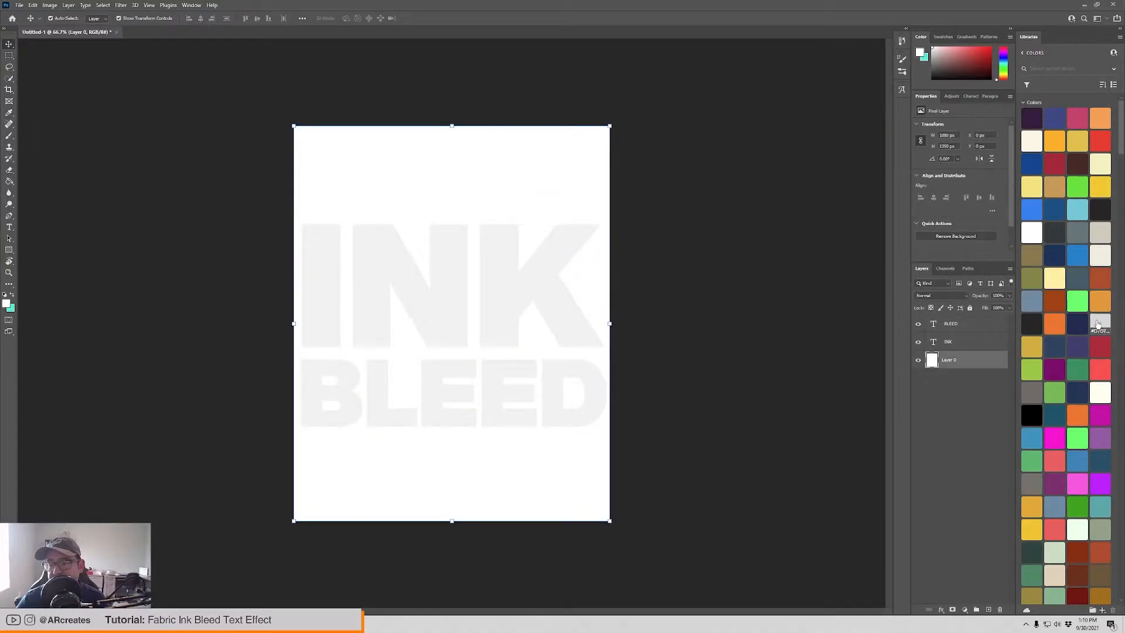
left_click(1054, 323)
key("g")
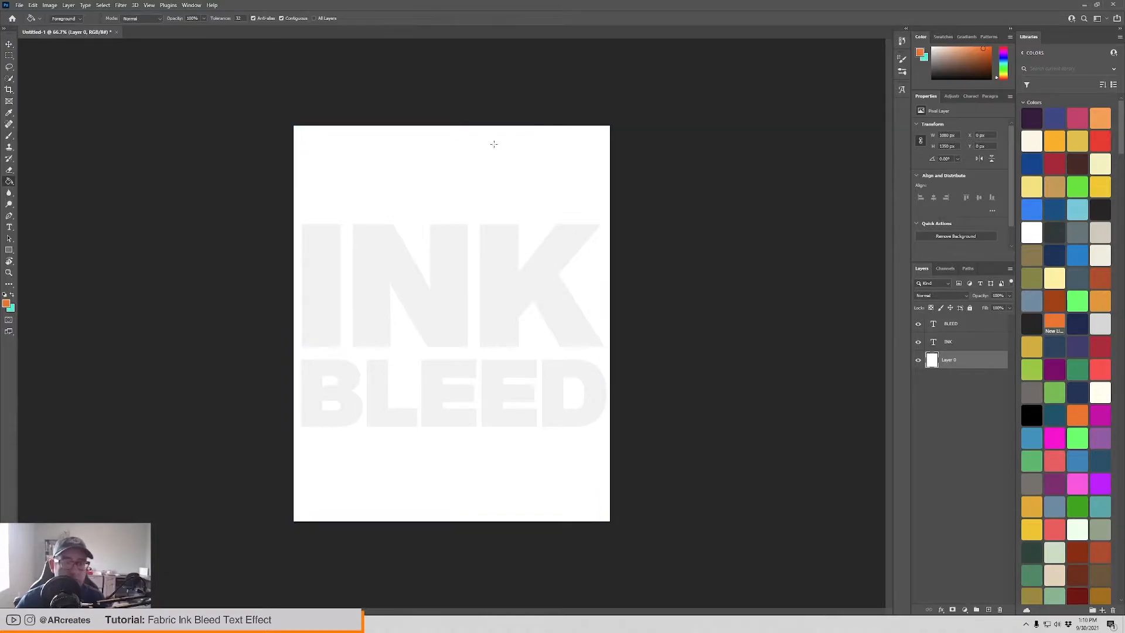
left_click(474, 152)
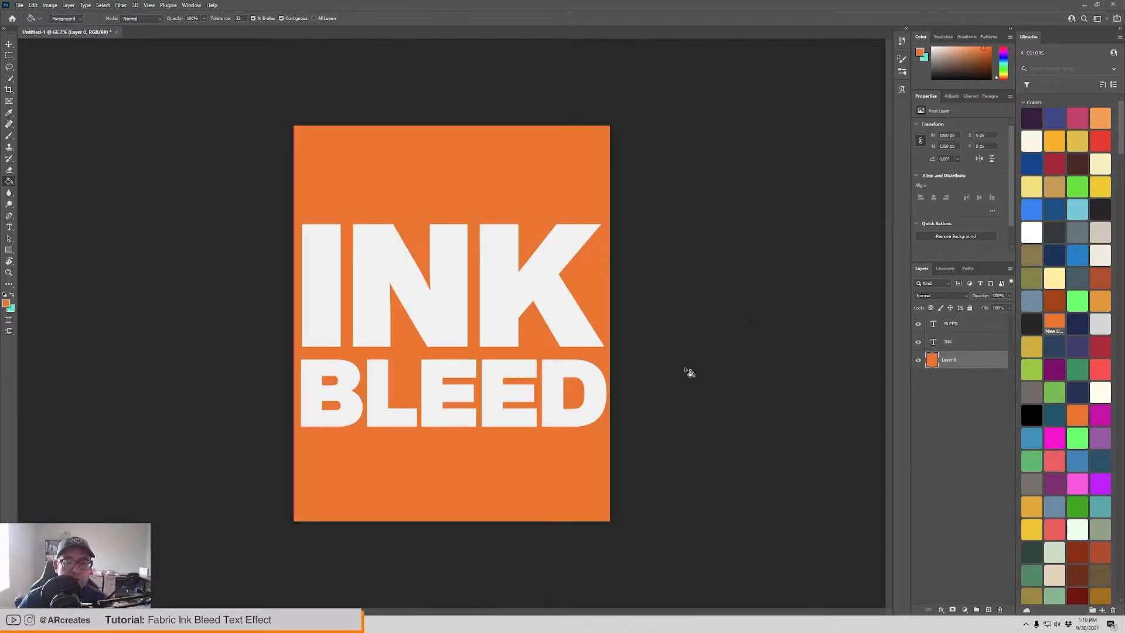
Step: Convert the INK and BLEED text layers into one smart object and adjust its position on the canvas
left_click(964, 344)
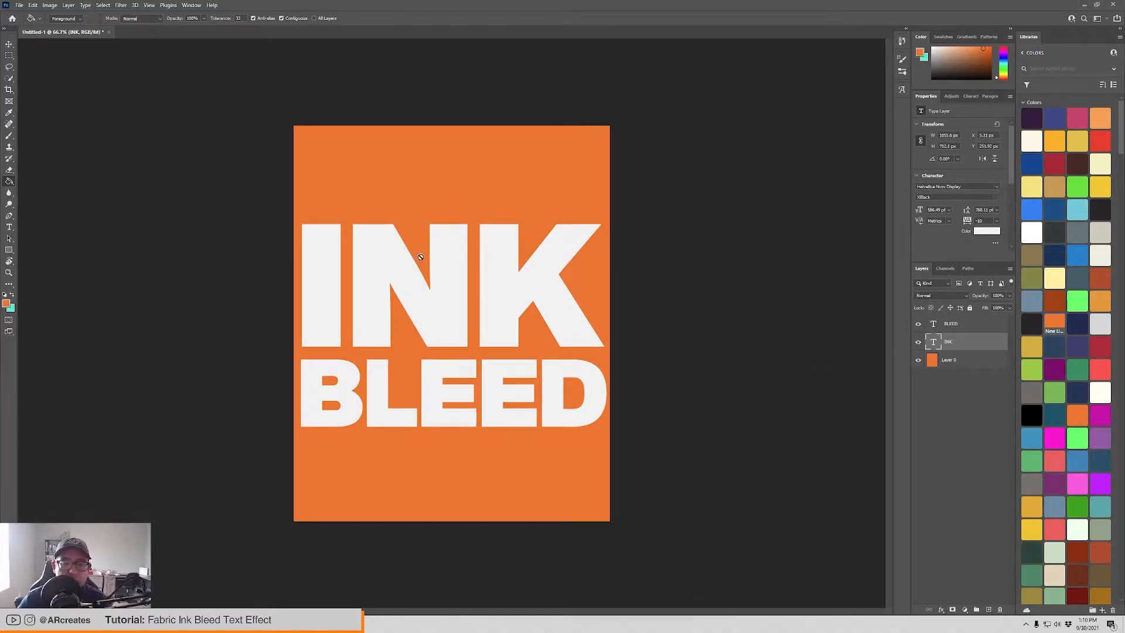
left_click(986, 327, "shift")
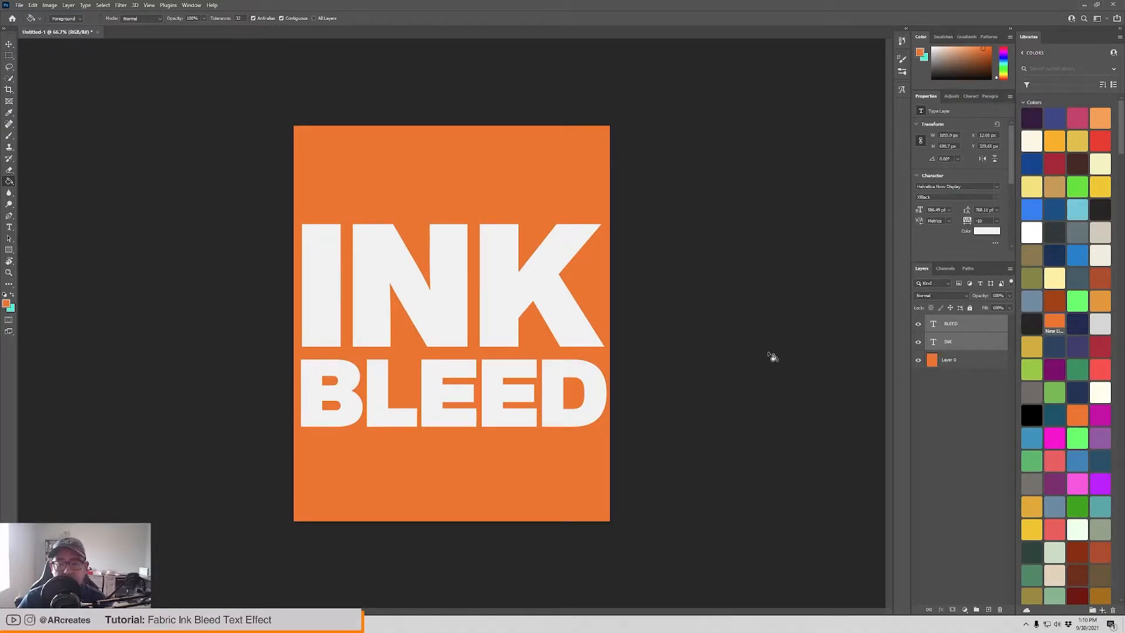
right_click(983, 326)
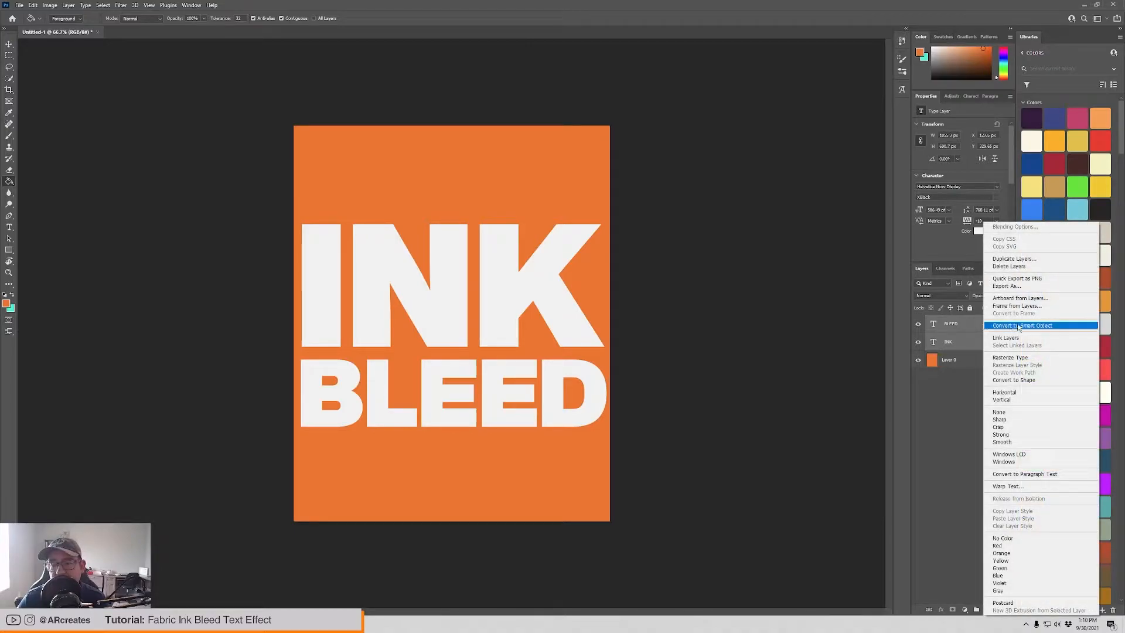
left_click(1059, 329)
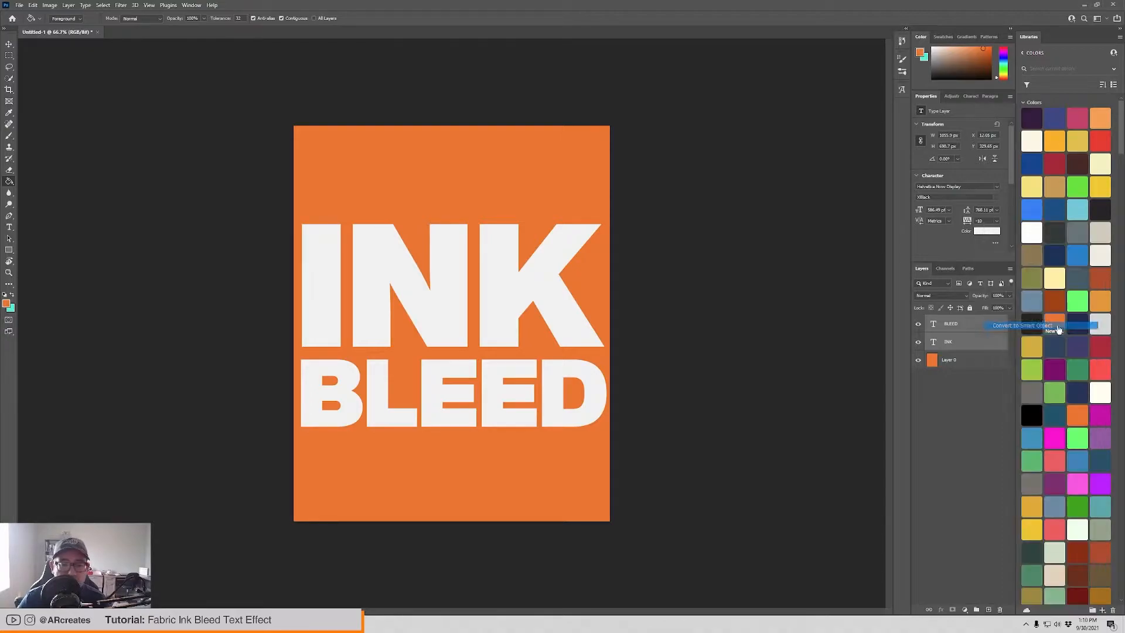
key("v")
mouse_move(451, 275)
left_mouse_down()
mouse_move(406, 252)
mouse_move(477, 288)
mouse_move(282, 286)
mouse_move(352, 301)
mouse_move(660, 301)
mouse_move(604, 331)
mouse_move(465, 296)
mouse_move(517, 306)
mouse_move(503, 303)
mouse_move(499, 280)
mouse_move(508, 317)
mouse_move(519, 308)
left_mouse_up()
left_click(660, 304)
left_click(796, 273)
left_click(935, 319)
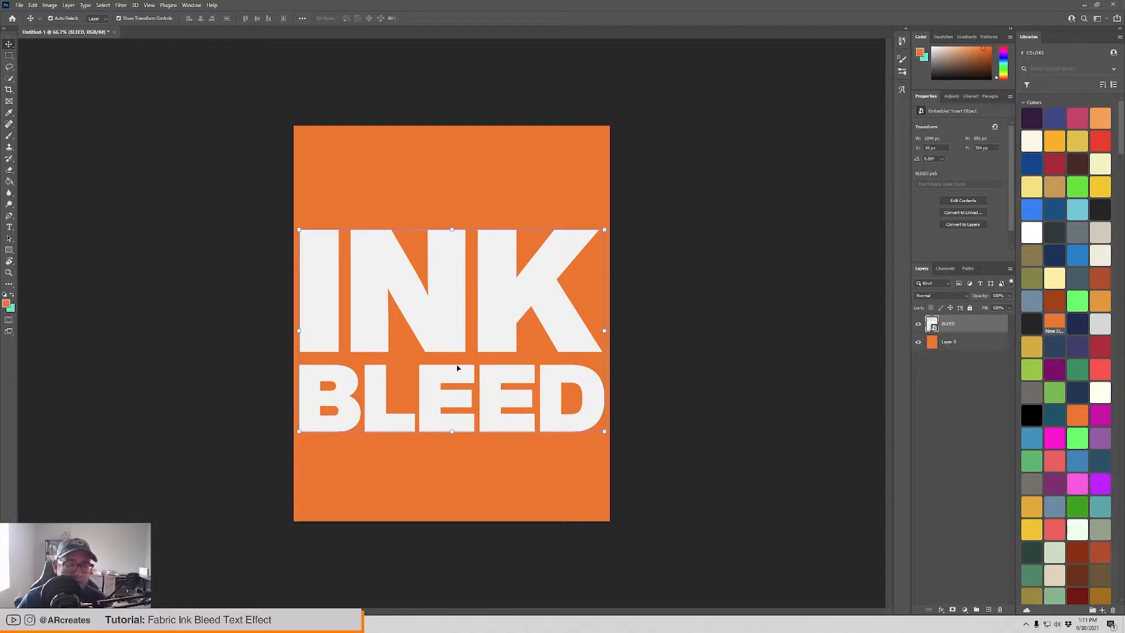
Step: Add a Stroke layer style to the BLEED smart object and set its colour to dark grey
double_click(992, 328)
left_click_drag(673, 78, 688, 132)
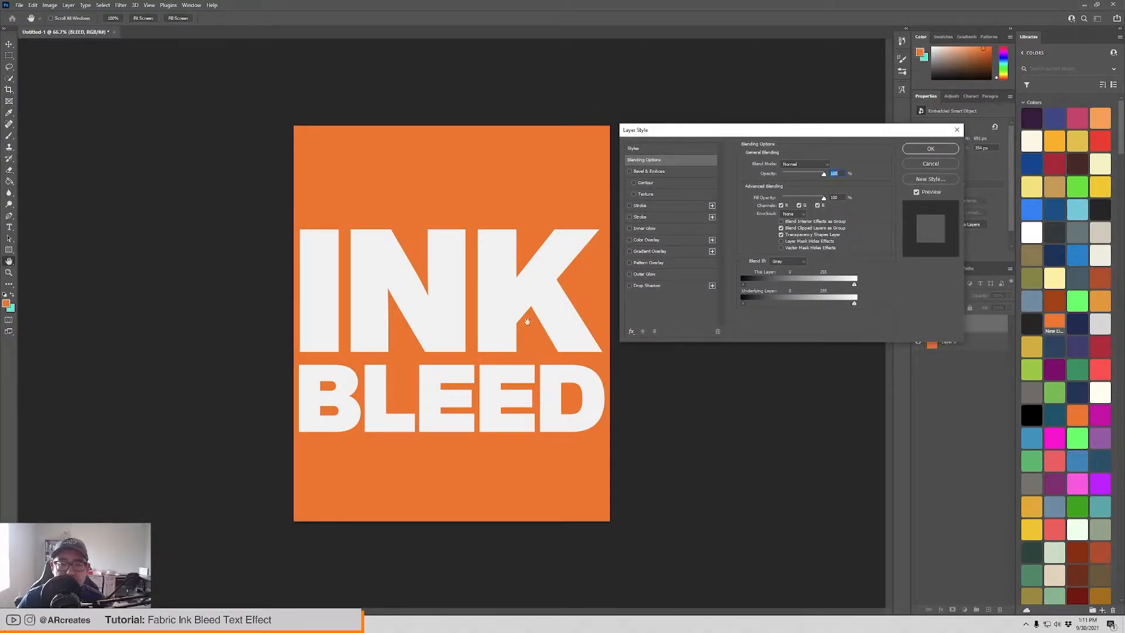
left_click(662, 205)
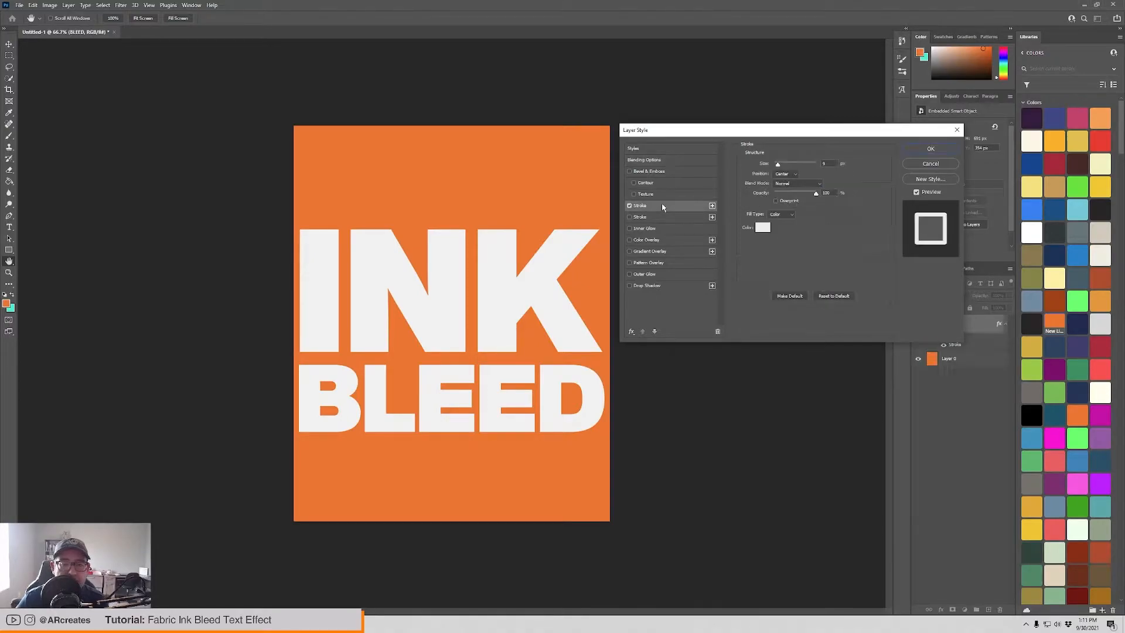
left_click(762, 227)
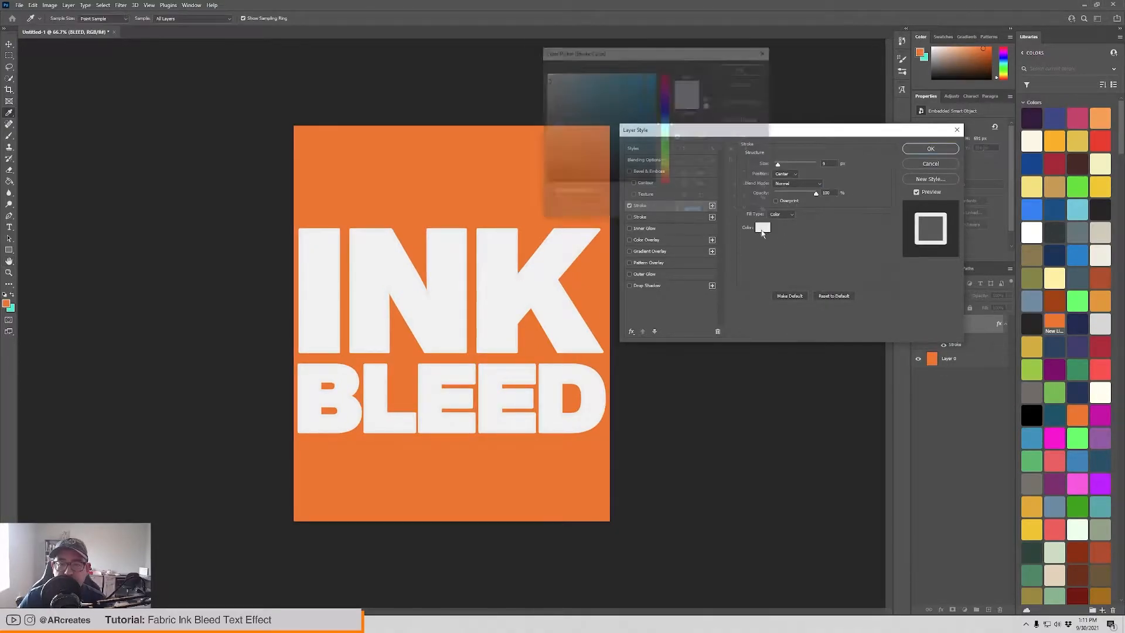
mouse_move(591, 167)
left_mouse_down()
mouse_move(548, 168)
mouse_move(547, 157)
left_mouse_up()
left_click(743, 68)
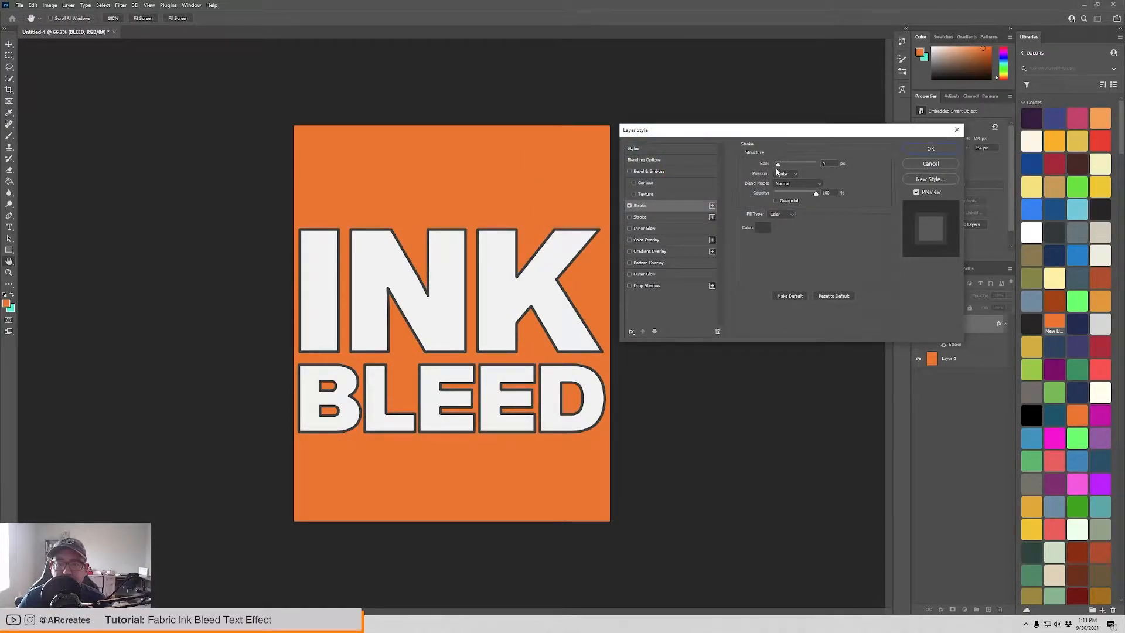
Step: Position the stroke outside the lettering, set its size to 40 px and apply the layer style
left_click_drag(778, 166, 780, 168)
left_click(782, 174)
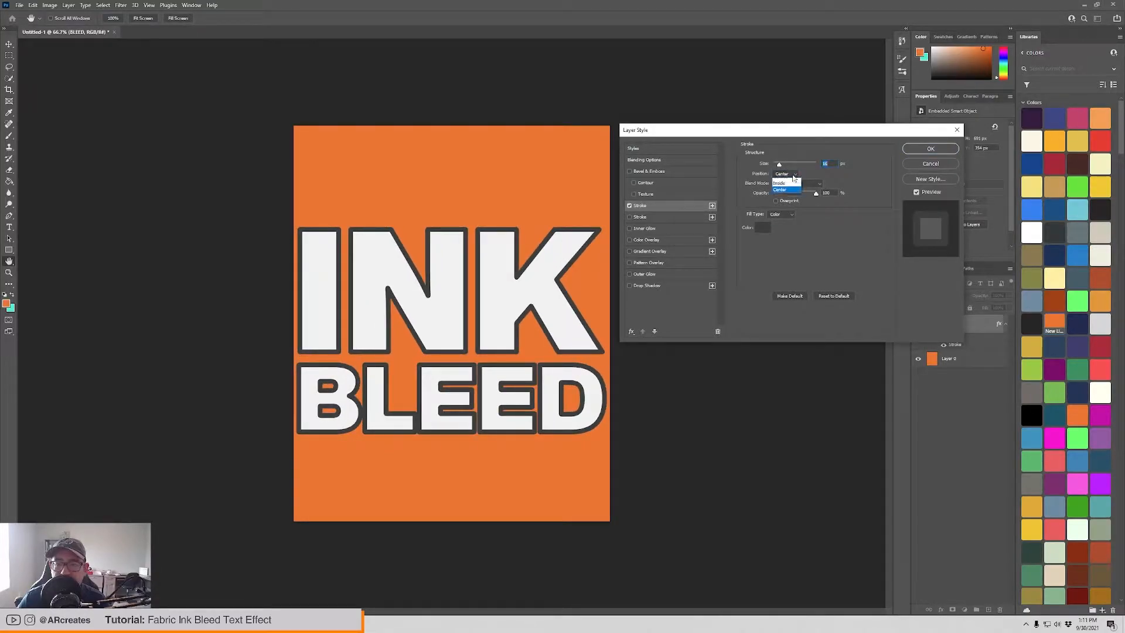
left_click(783, 181)
left_click_drag(782, 167, 781, 166)
type("40")
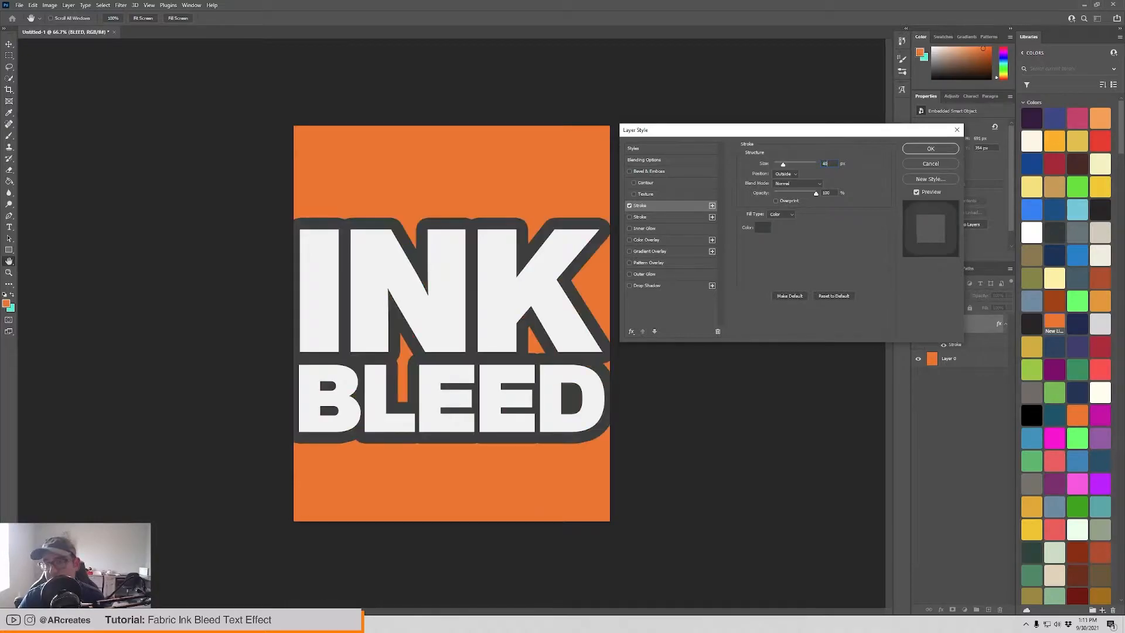
left_click(930, 149)
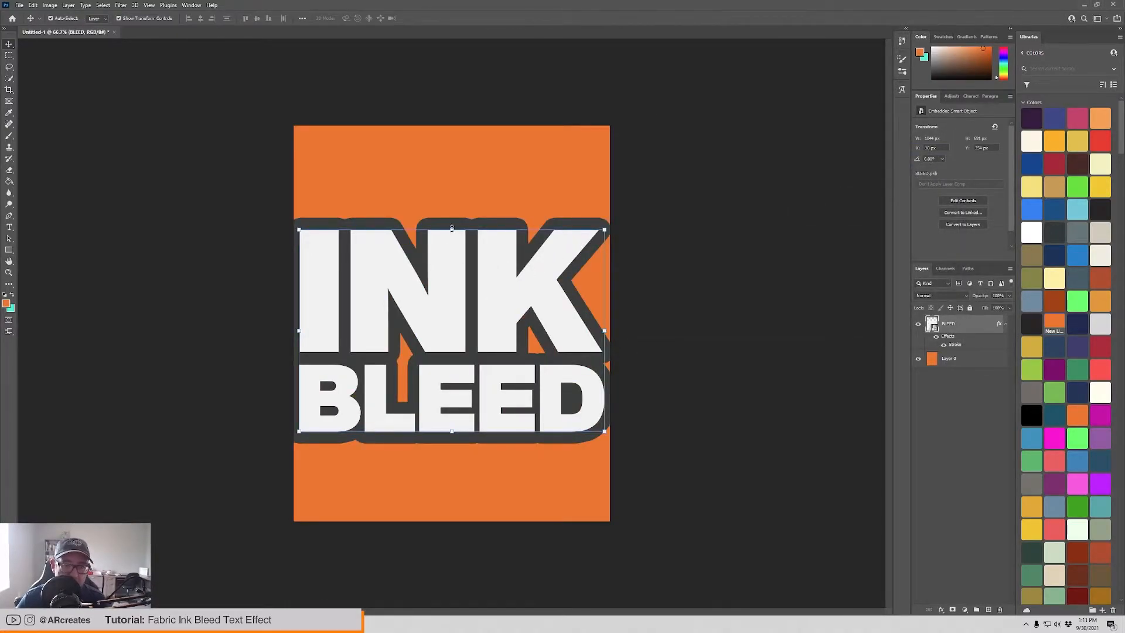
Step: Scale the outlined text down to about 84% around its centre so the stroke fits within the canvas
left_click_drag(451, 229, 444, 246)
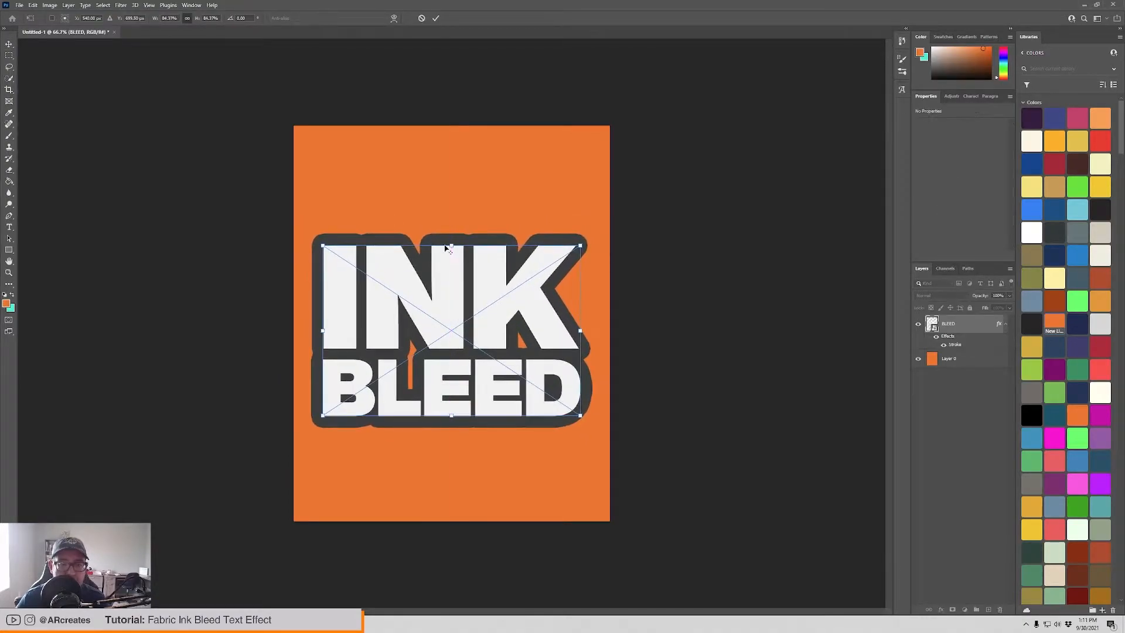
key("Return")
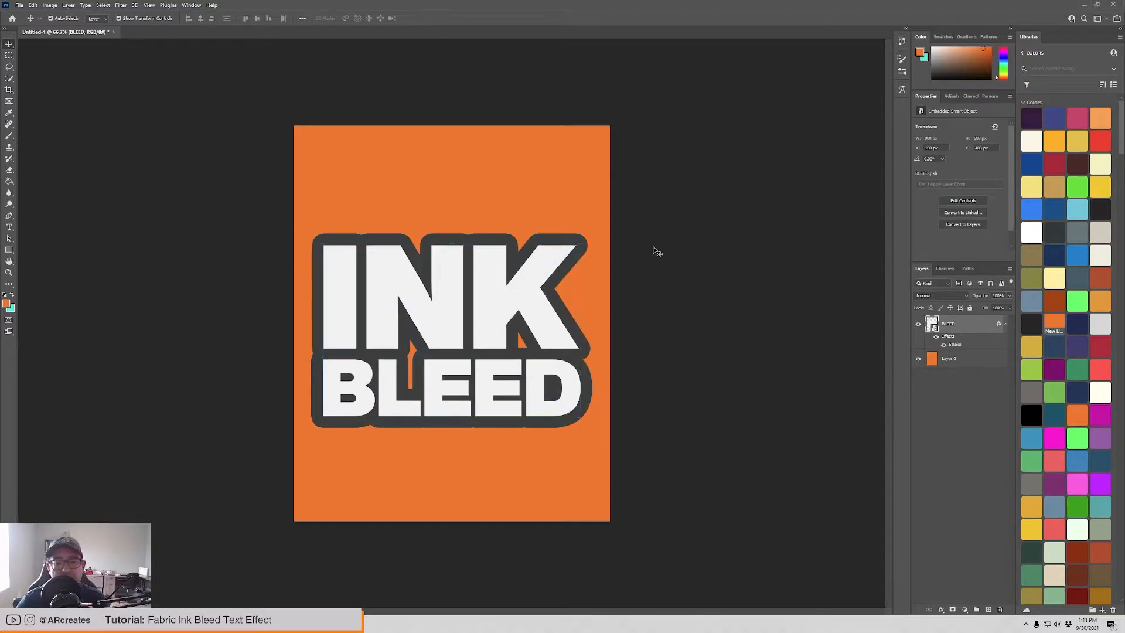
left_click(653, 248)
left_click(559, 276)
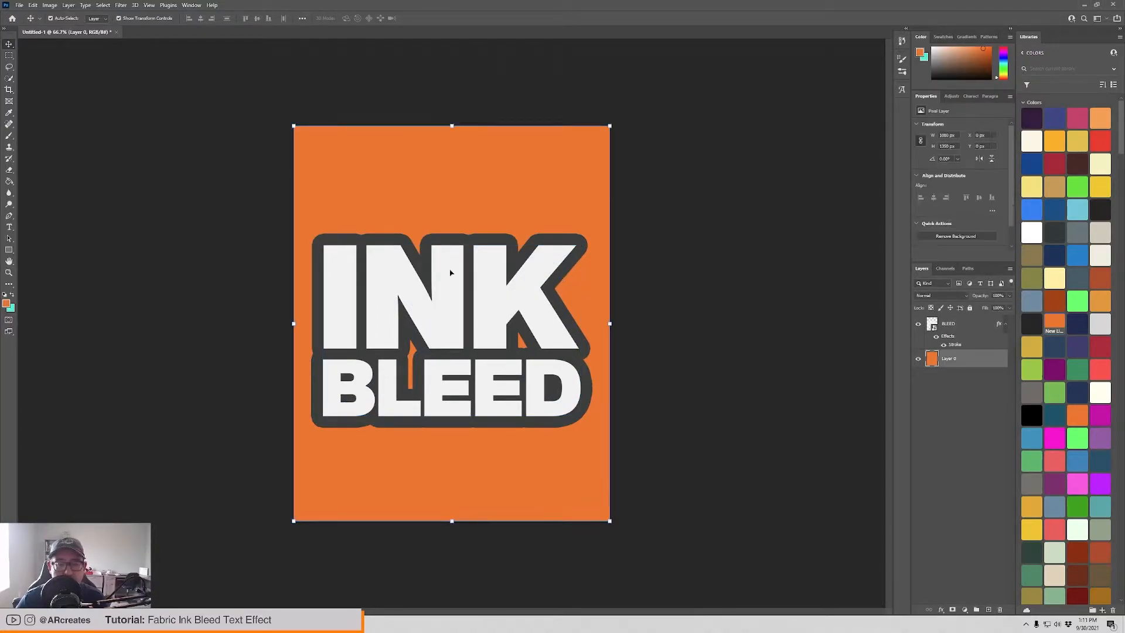
Step: Scale the outlined BLEED smart object down to about 7% around its centre while its stroke keeps its size
left_click(444, 241)
left_click_drag(452, 245, 435, 322)
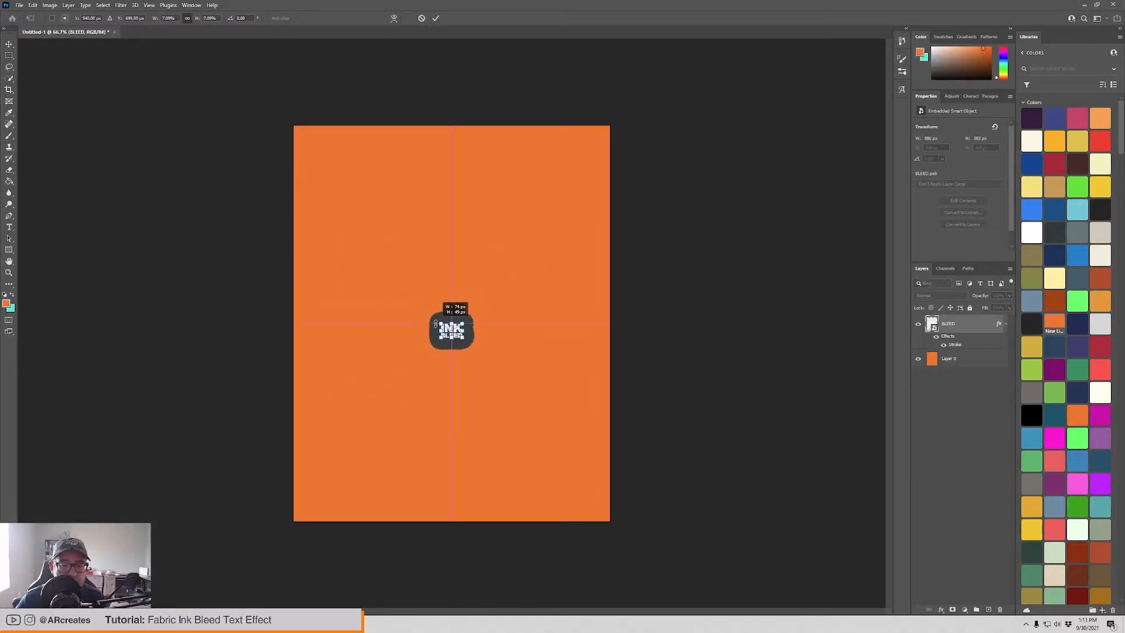
key("Return")
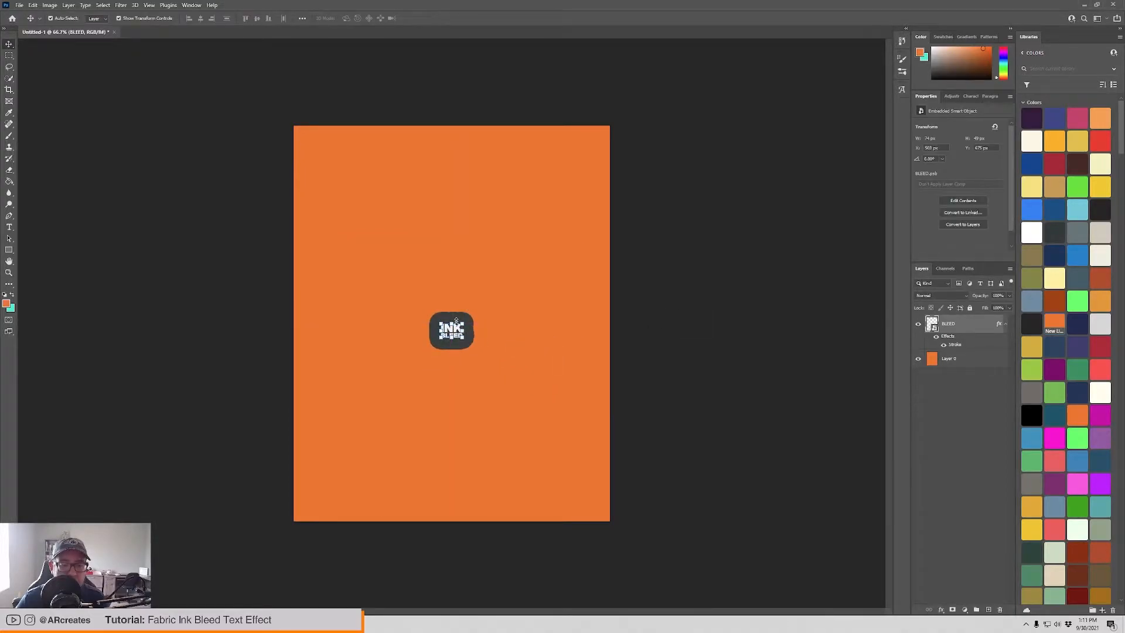
Step: Enlarge the outlined lettering around its centre to about 88% scale so it spans most of the canvas width
left_click_drag(452, 321, 471, 243)
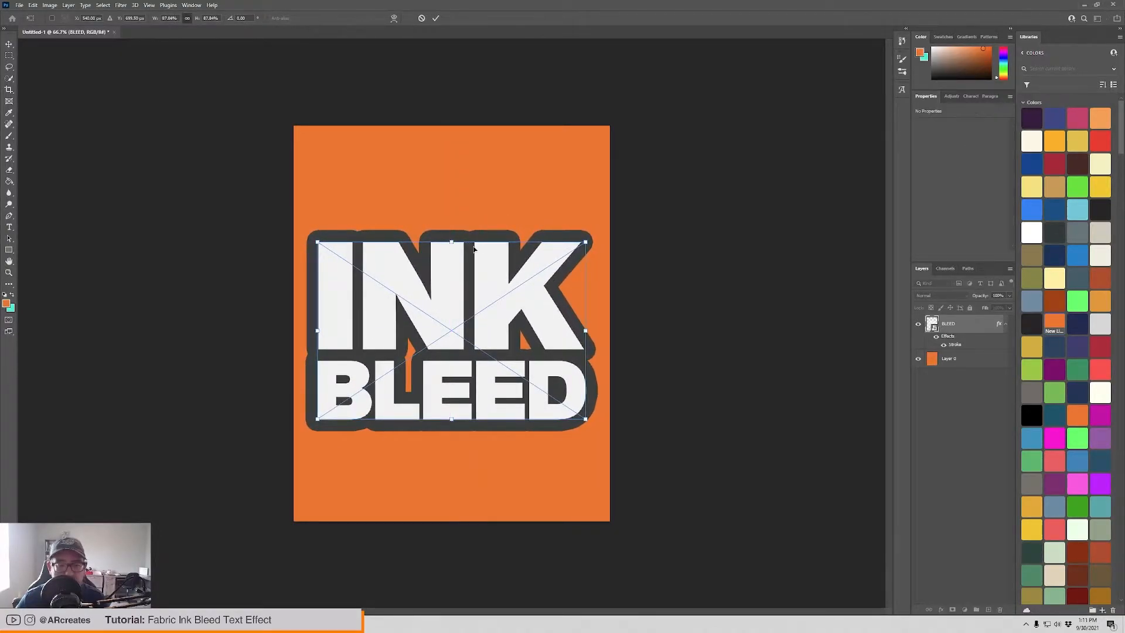
key("Return")
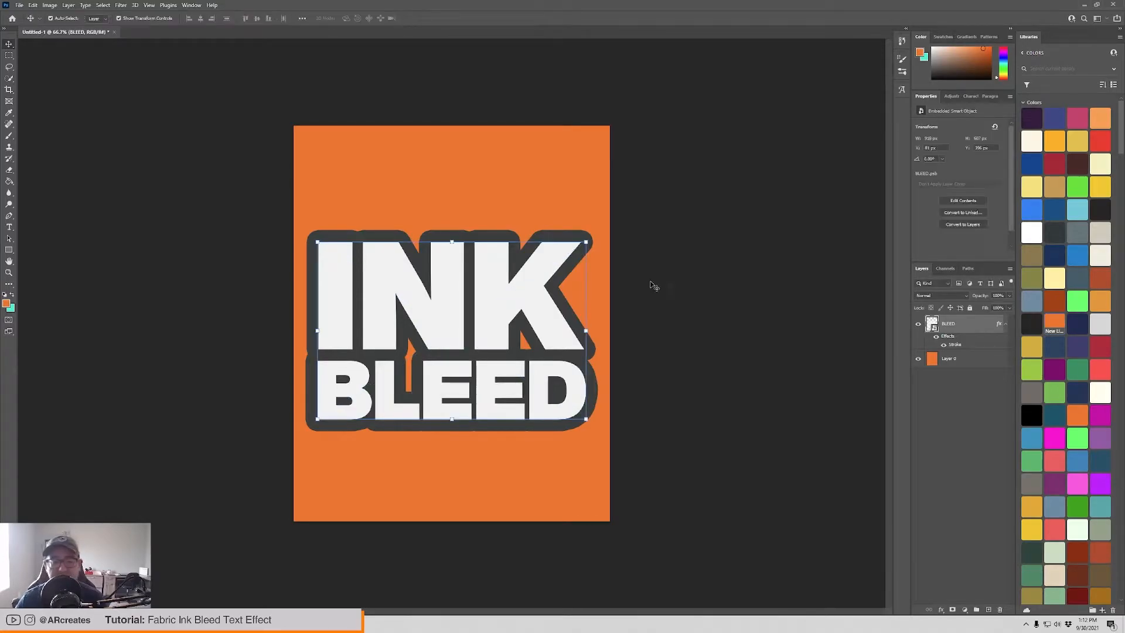
left_click(677, 274)
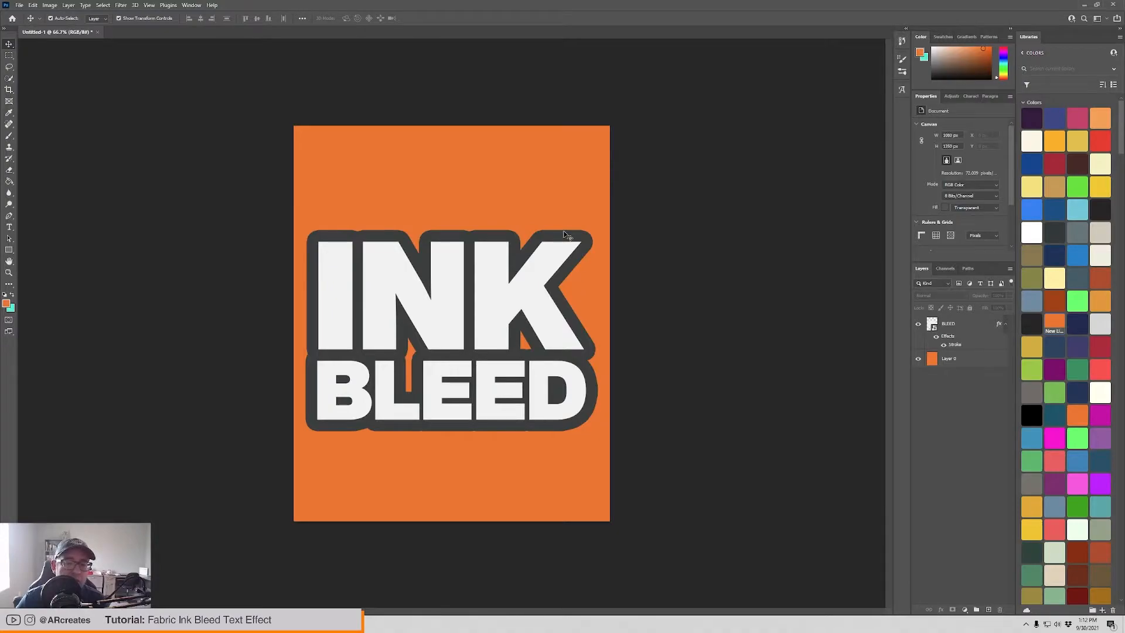
Step: Rasterize the layer style of the BLEED smart object to bake the stroke into its pixels
left_click(496, 289)
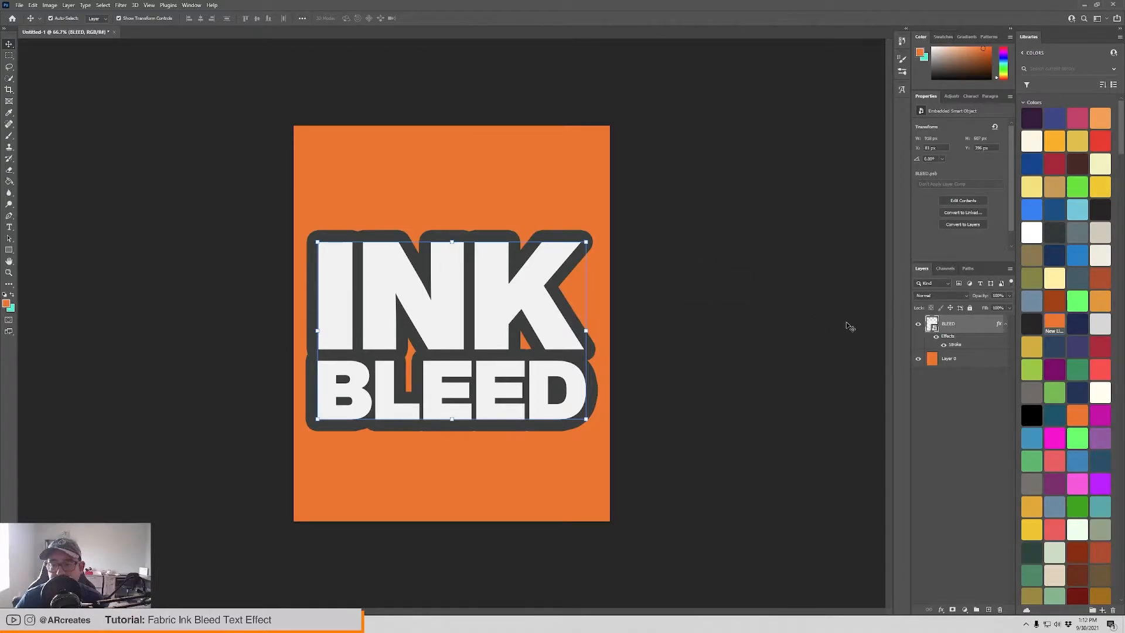
right_click(975, 324)
left_click(964, 326)
right_click(992, 325)
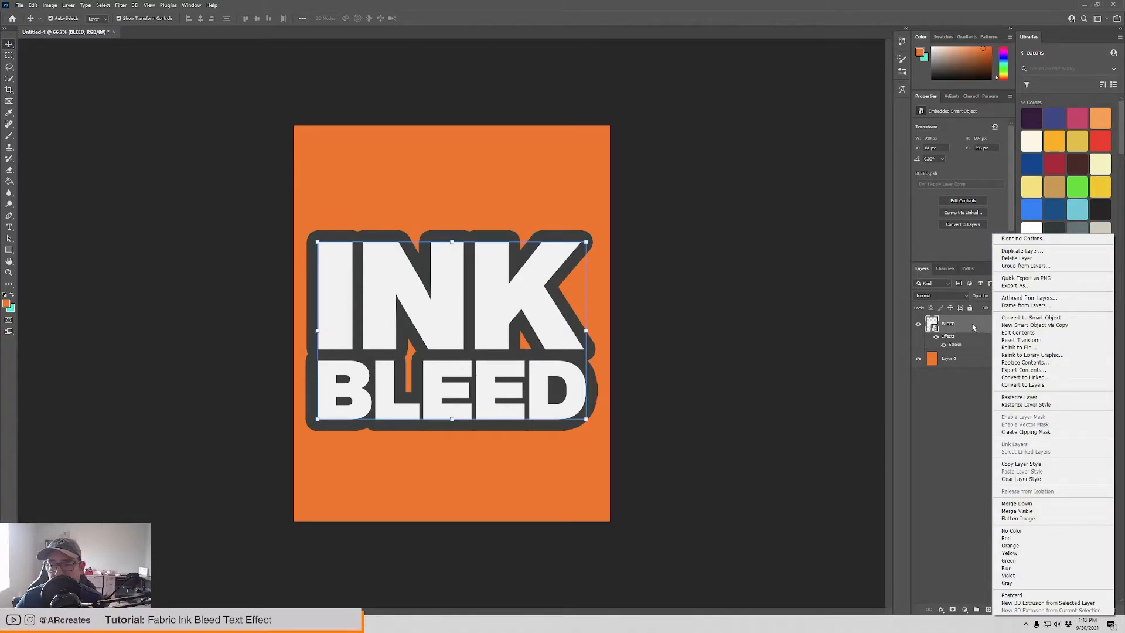
right_click(970, 326)
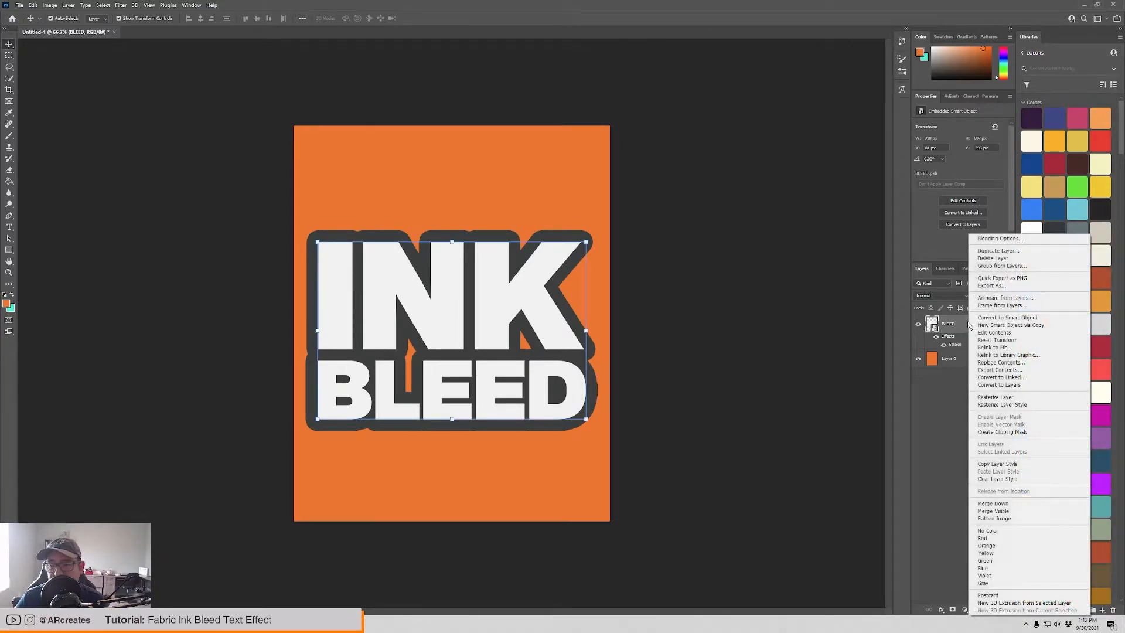
left_click(1003, 404)
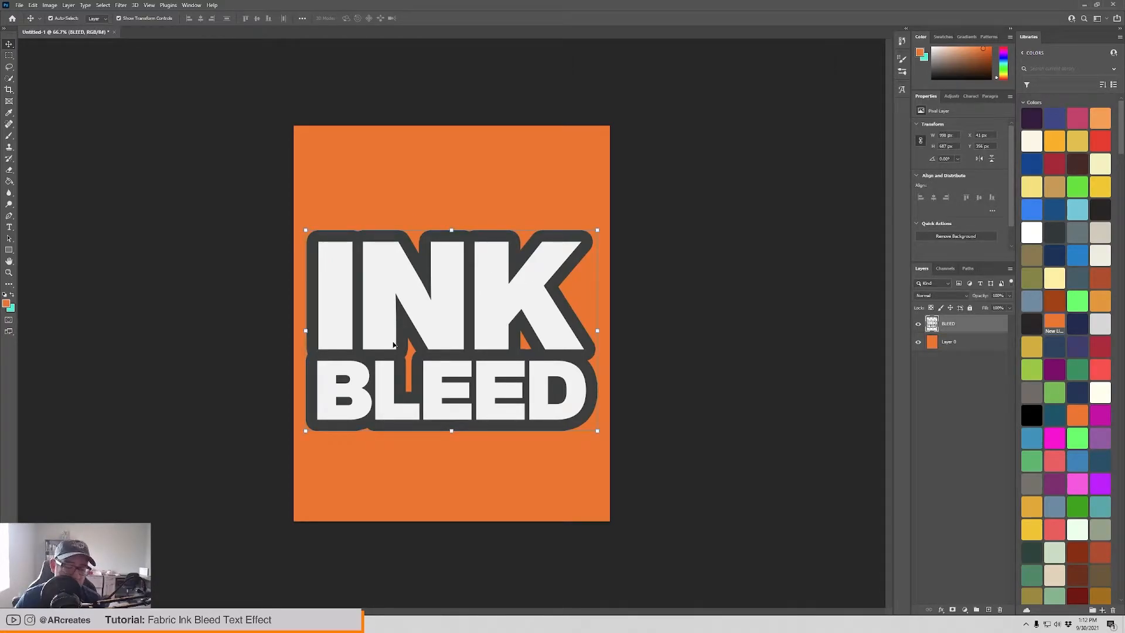
Step: Merge a duplicate of the rasterized BLEED layer back into it and convert the layer to a smart object
key("ctrl+j")
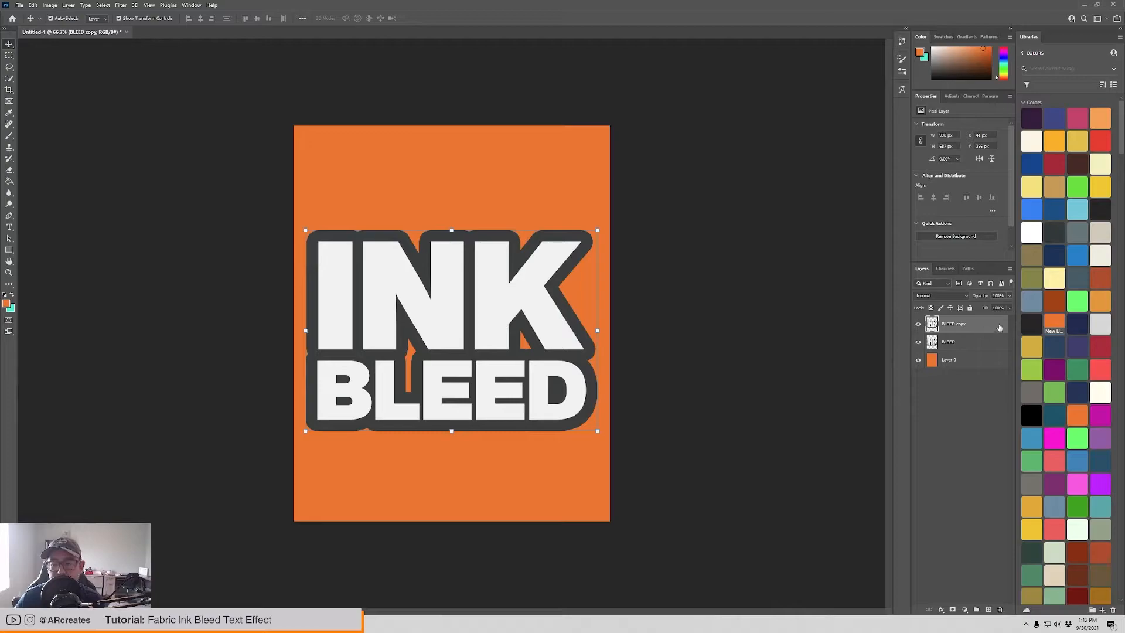
key("ctrl+e")
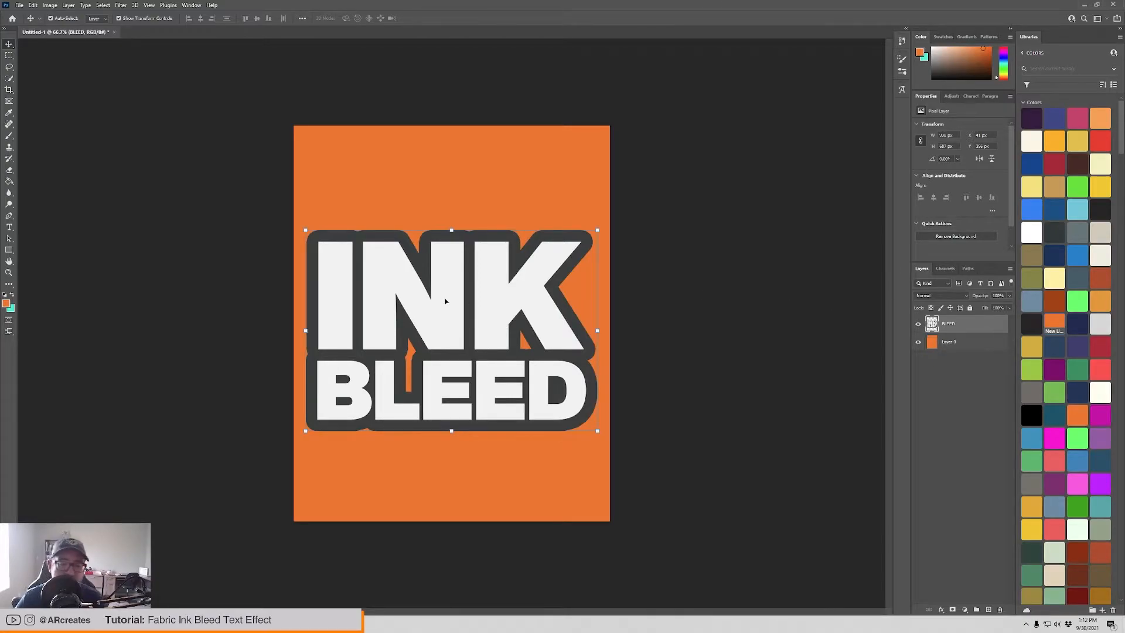
right_click(992, 325)
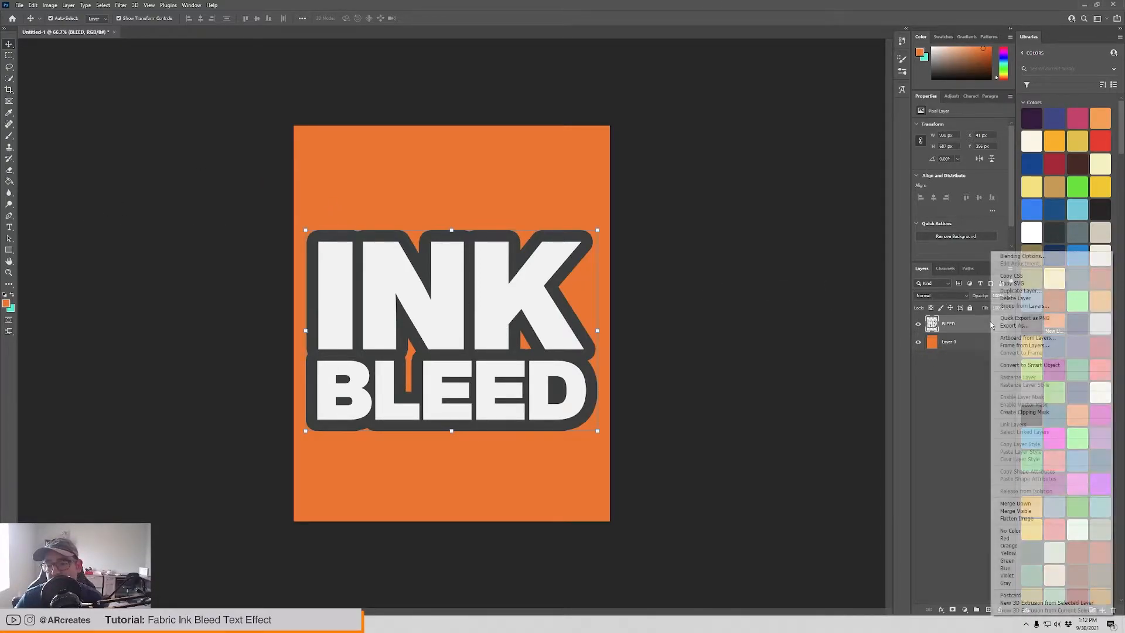
left_click(1036, 366)
left_click(144, 237)
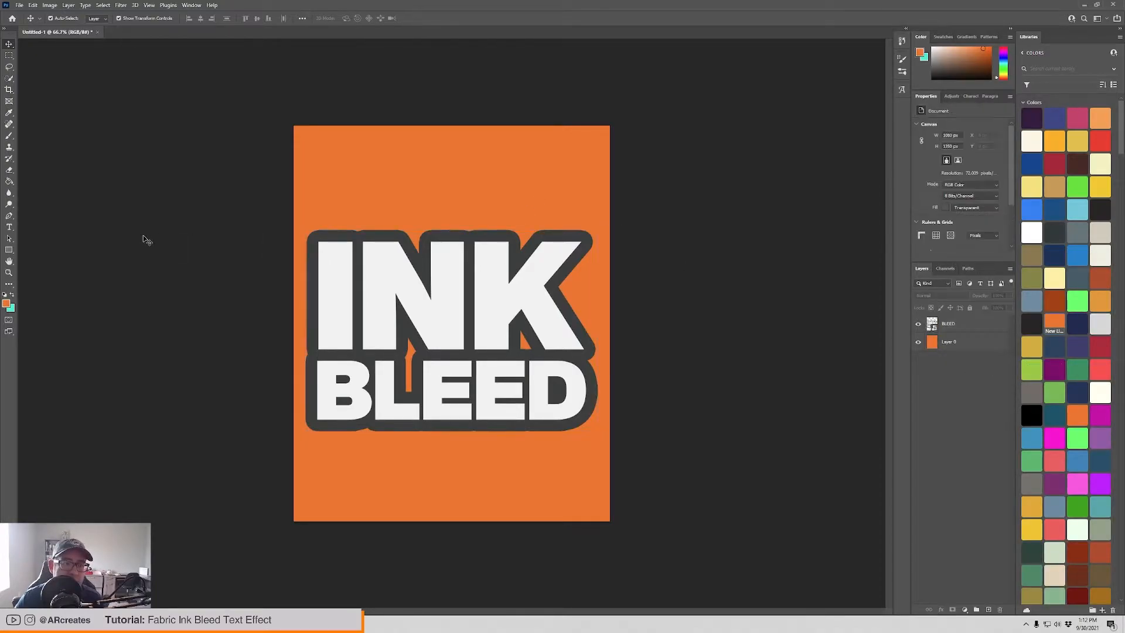
Step: Place BlackPaperTexture6.jpg from the paper texture pack in the Textures folder as an embedded image above the orange background layer
left_click(558, 278)
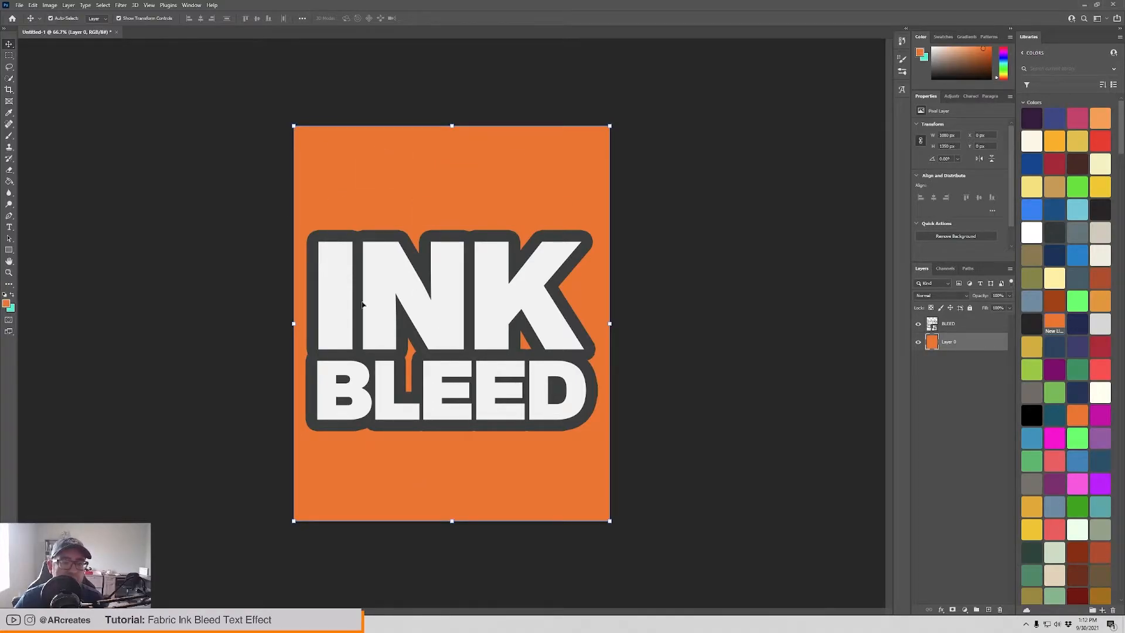
left_click(19, 6)
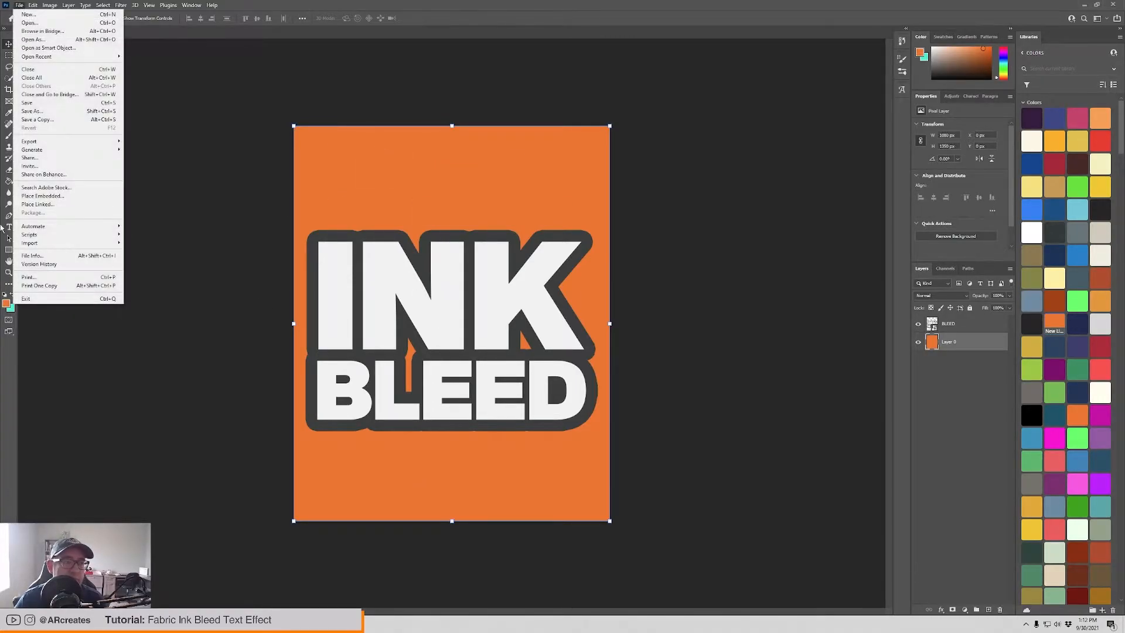
left_click(65, 197)
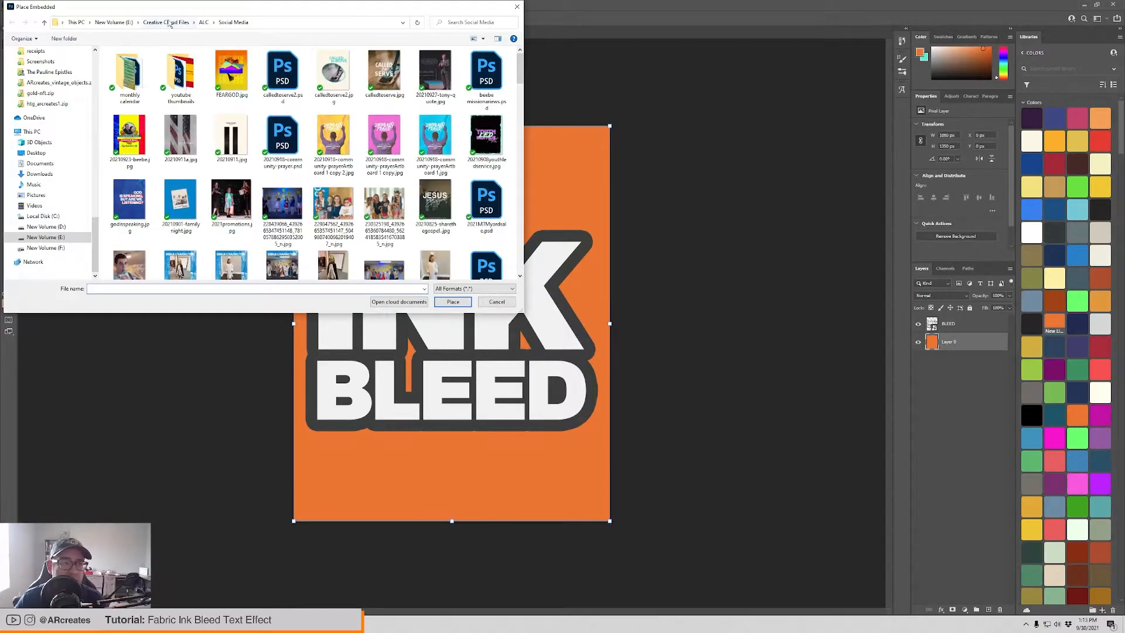
left_click(170, 22)
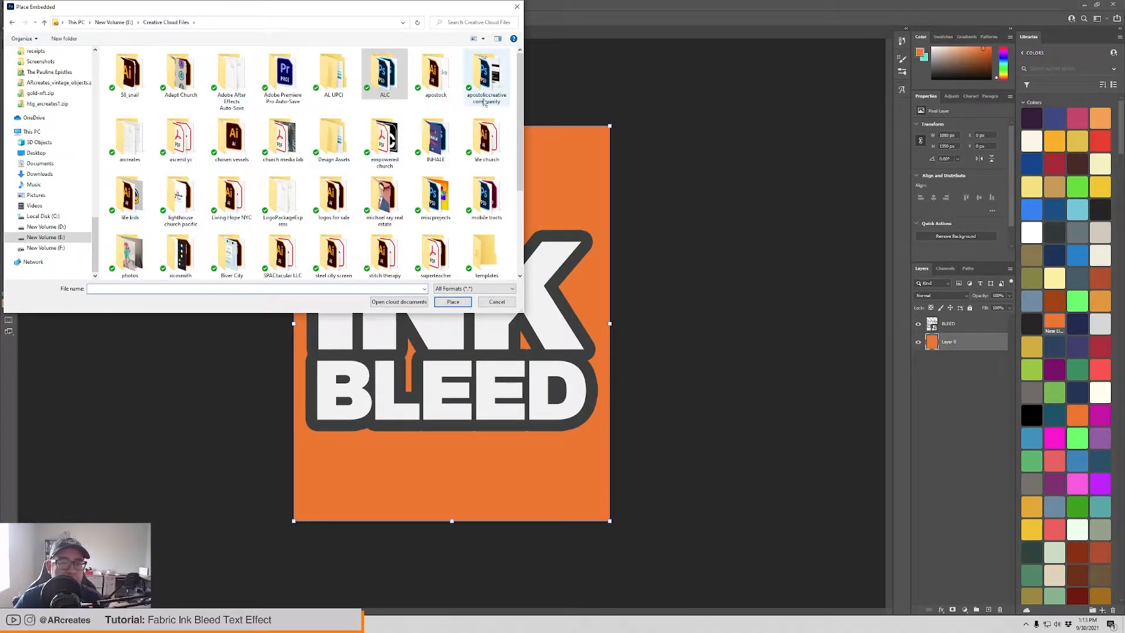
double_click(335, 137)
double_click(141, 147)
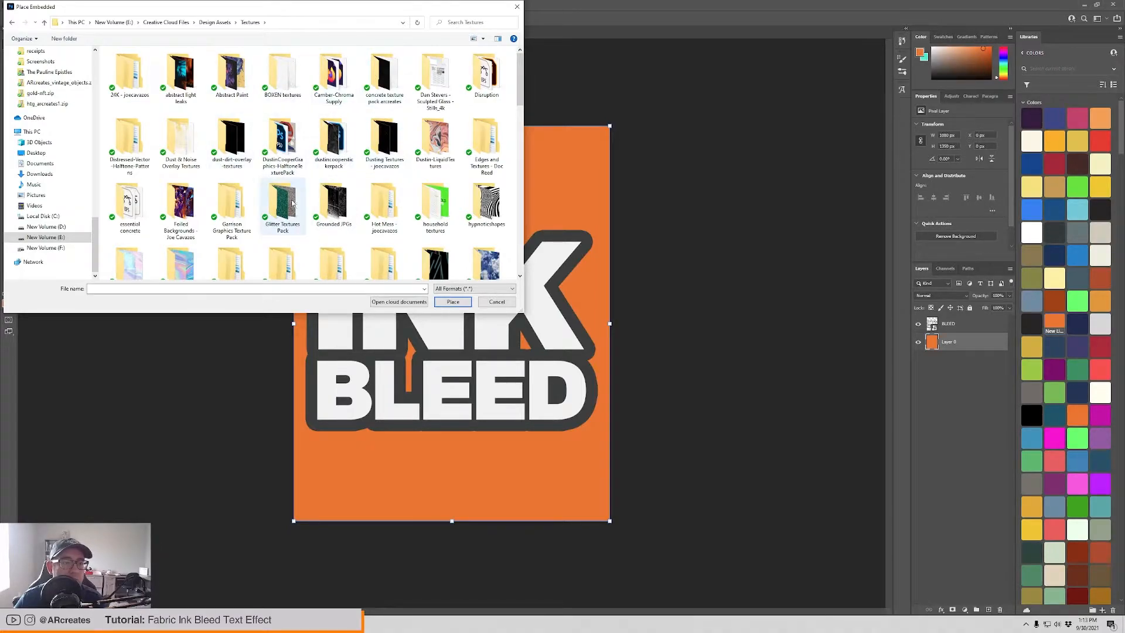
scroll(334, 205, "down", 2)
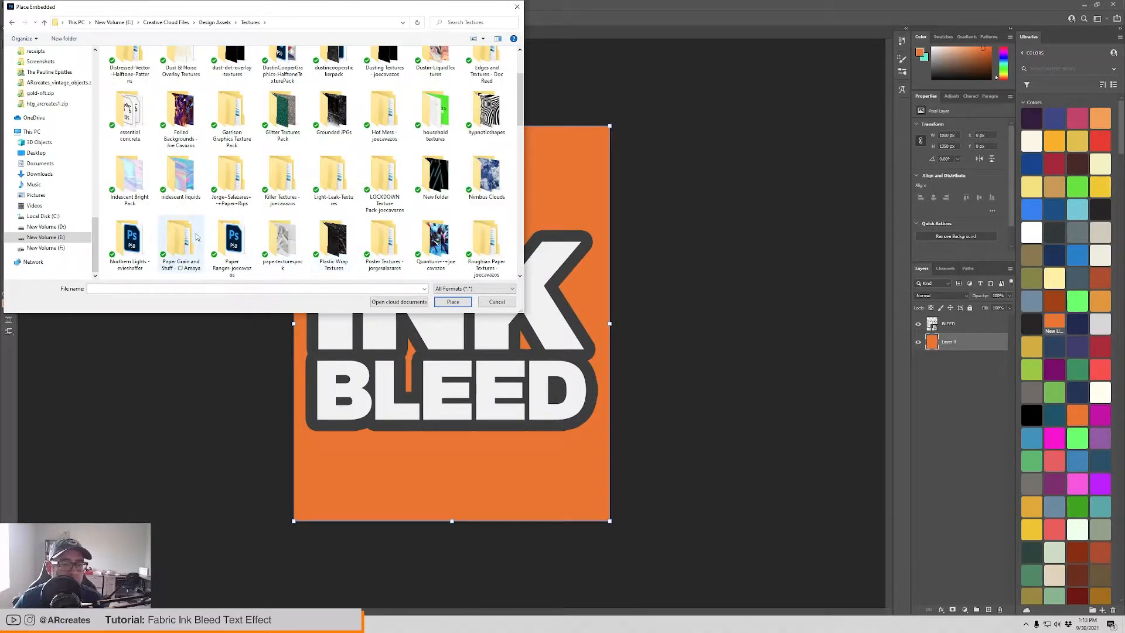
double_click(283, 241)
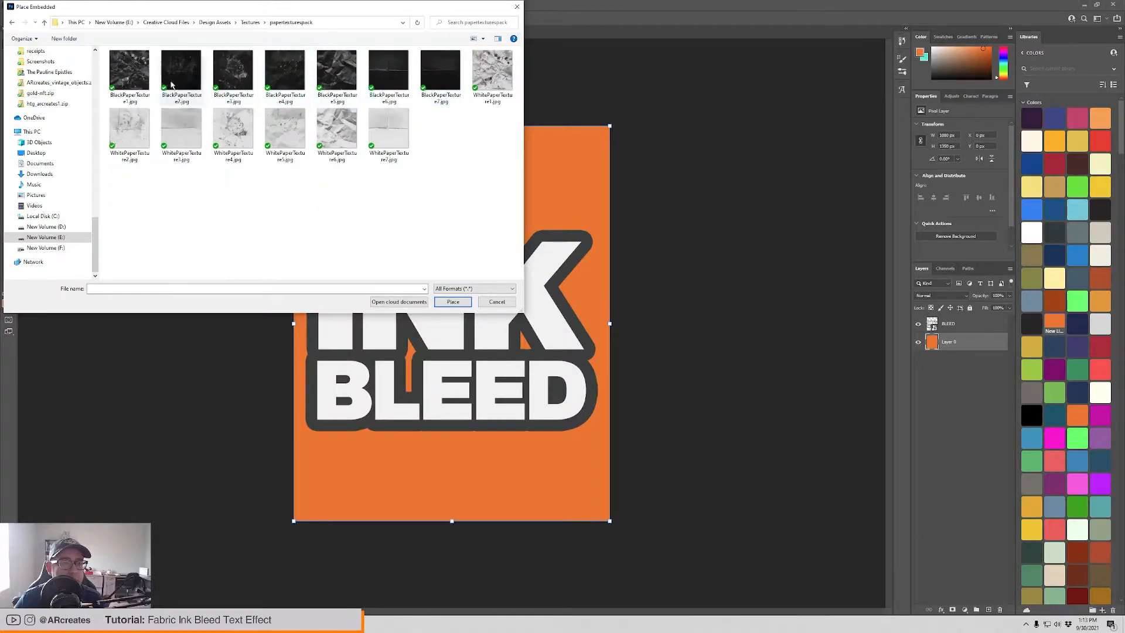
left_click_drag(391, 93, 449, 160)
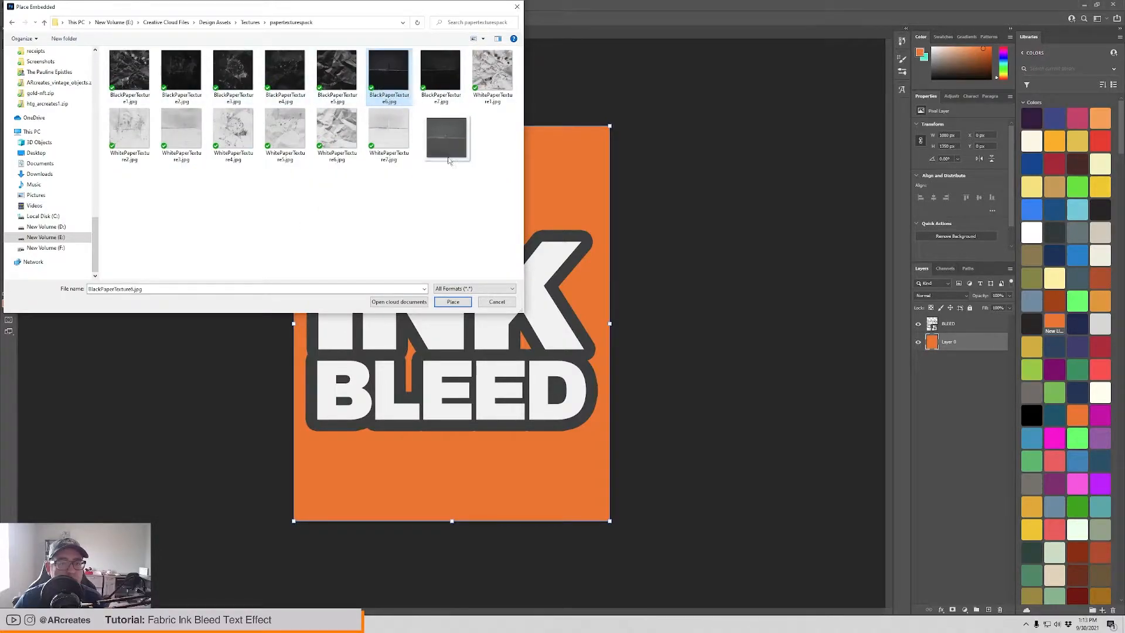
left_click(453, 301)
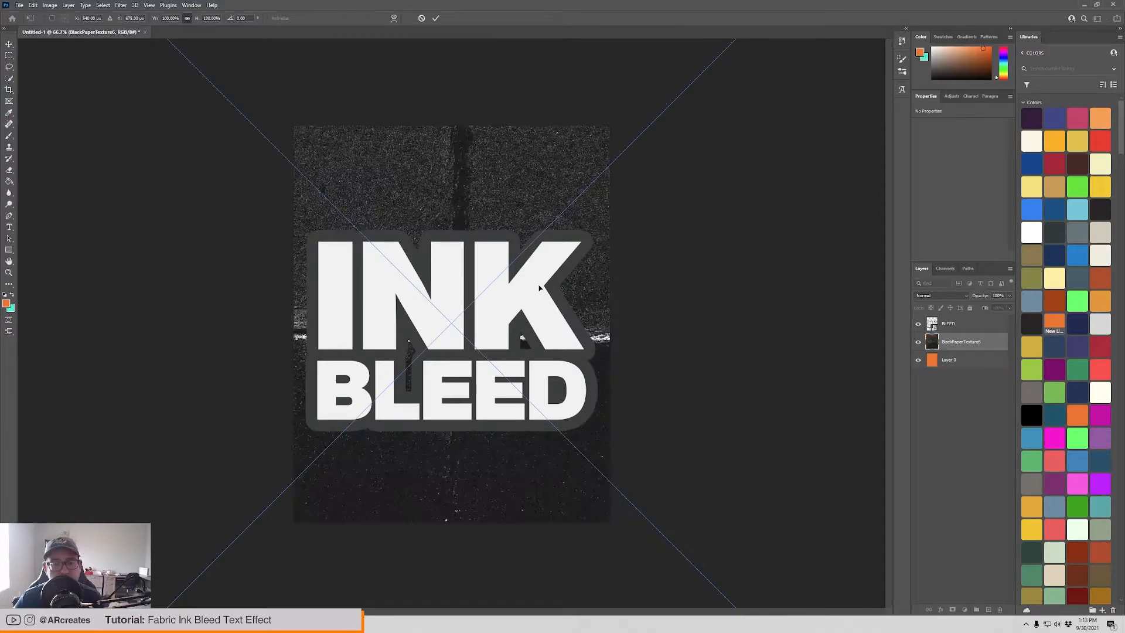
key("Return")
Step: Scale the placed paper texture down around its centre to about 1376 px square so it just covers the canvas
key("ctrl+minus")
key("ctrl+minus")
key("ctrl+minus")
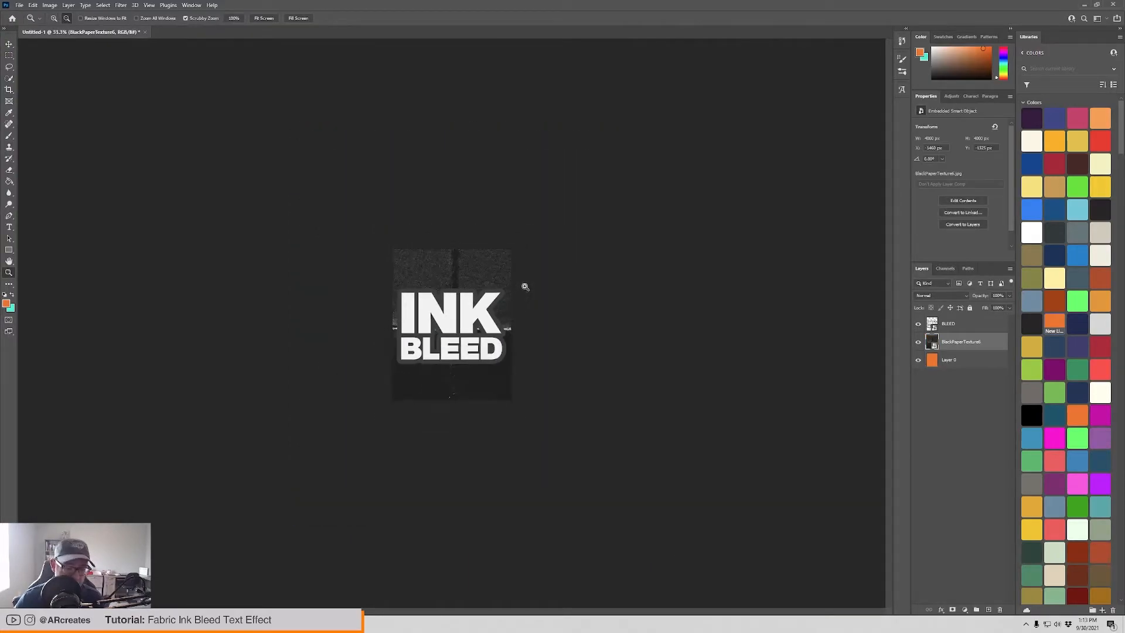
left_click_drag(671, 323, 527, 322)
key("Return")
key("z")
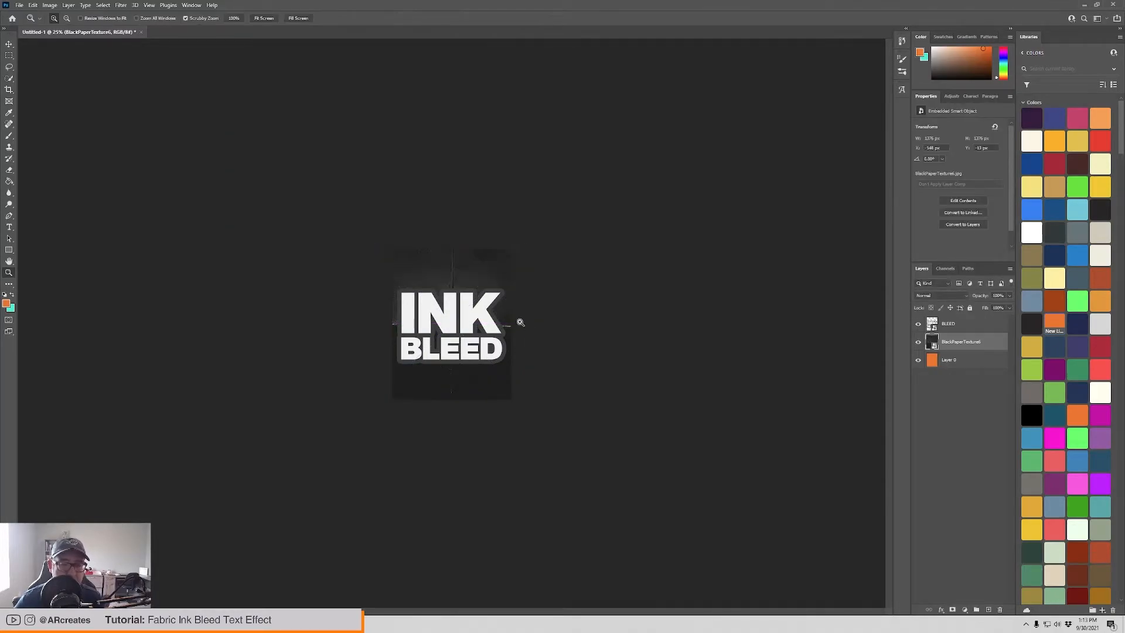
left_click(521, 323)
left_click(520, 322)
left_click(520, 322)
left_click(520, 322, "alt")
key("v")
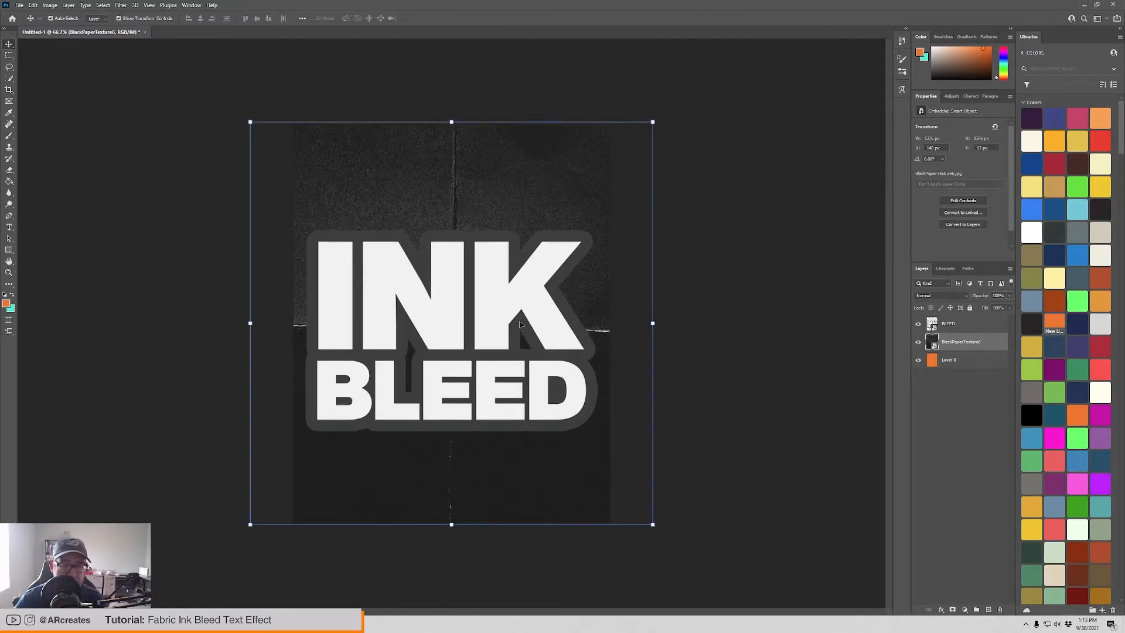
Step: Set the blend mode of the paper texture layer to Screen
left_click(938, 297)
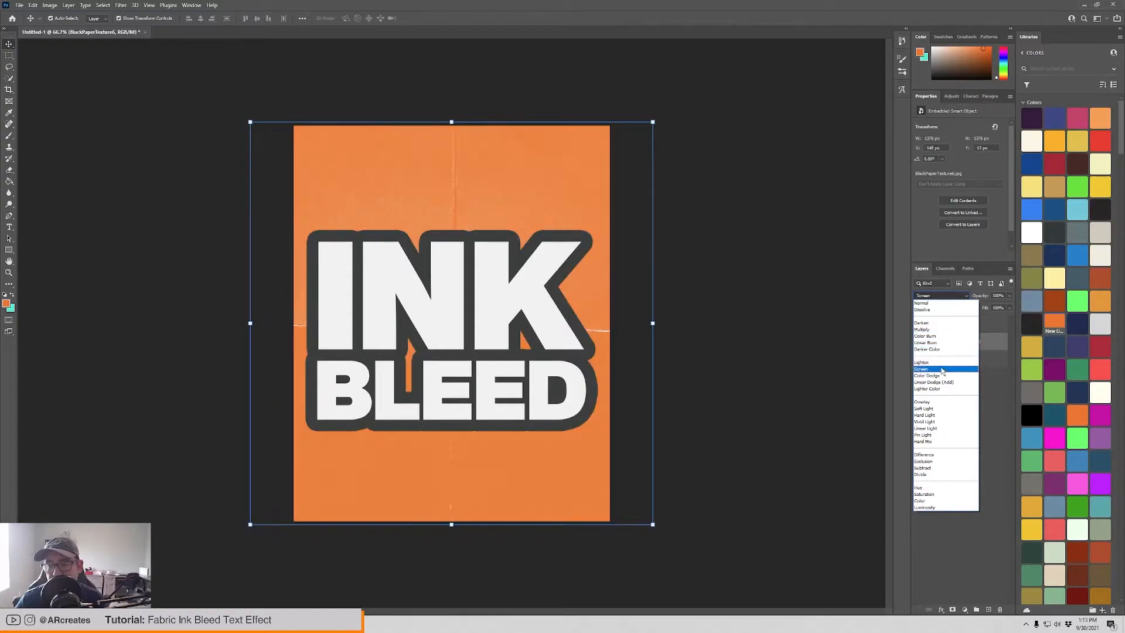
left_click(943, 371)
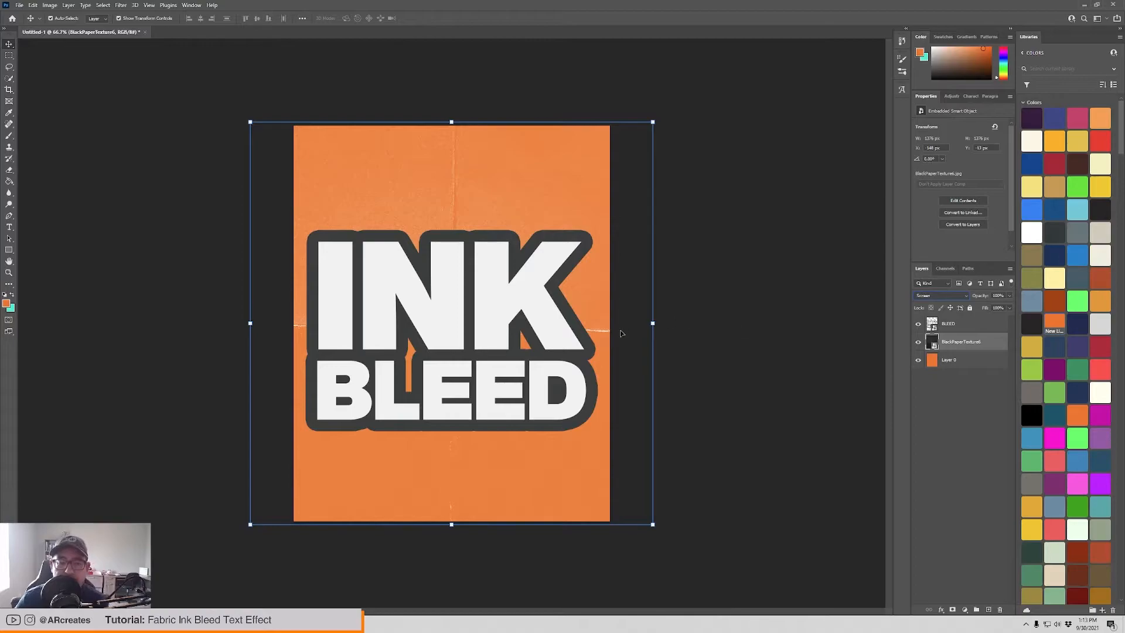
left_click(691, 184)
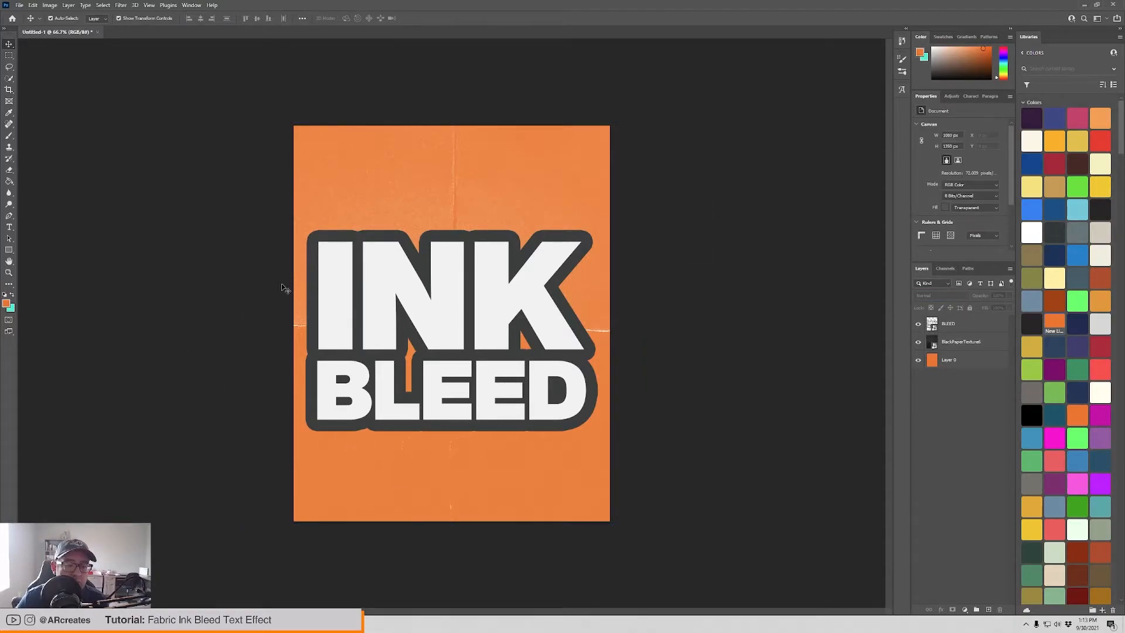
left_click(522, 256)
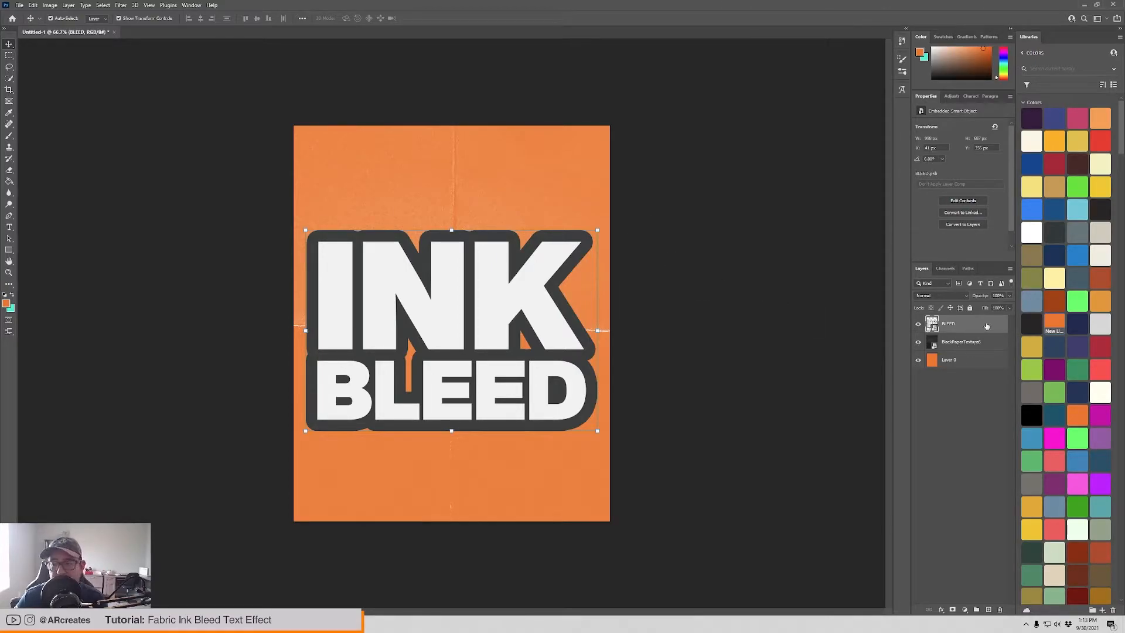
left_click(983, 345)
left_click(975, 362)
left_click(977, 326)
left_click(979, 344)
left_click(976, 361)
left_click(974, 328)
left_click(976, 348)
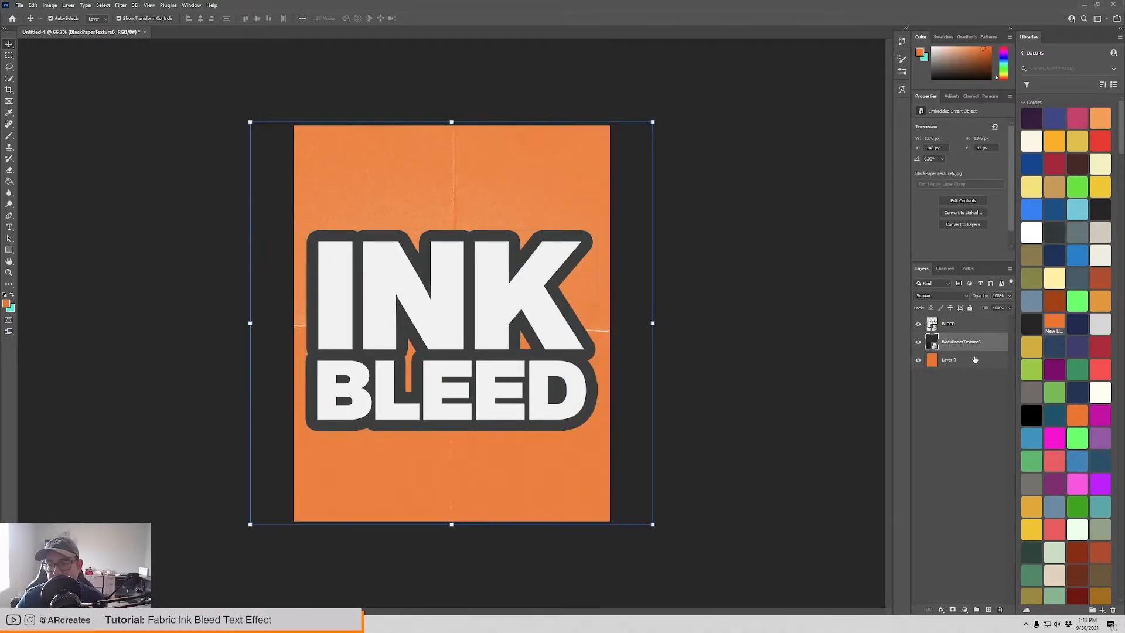
left_click(972, 363)
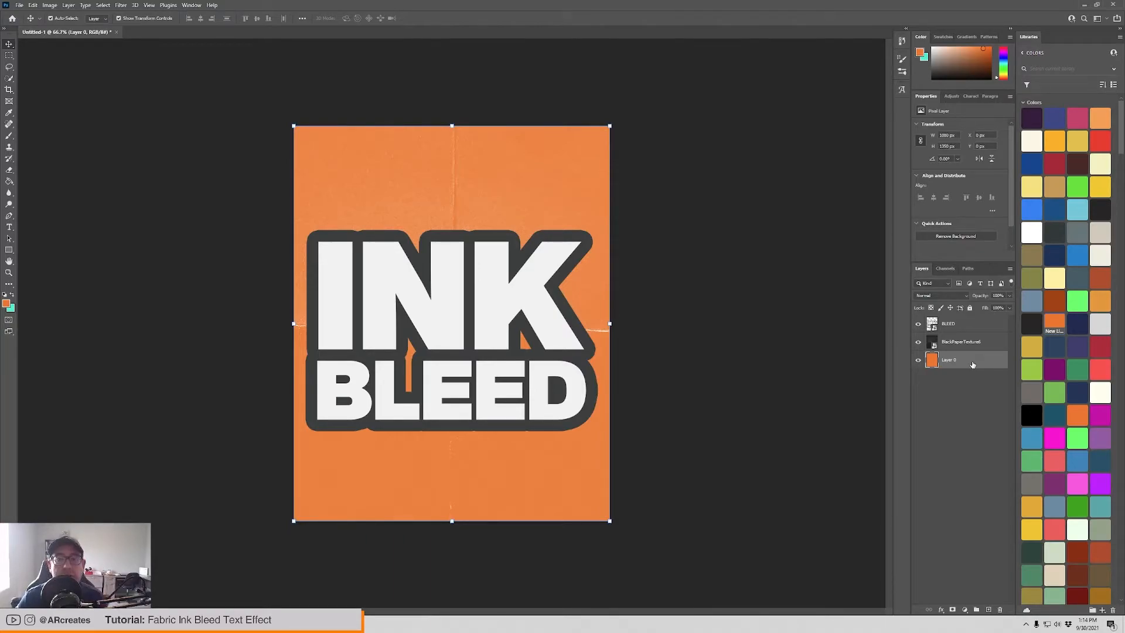
Step: Group the BLEED lettering, paper texture and orange background layers together
left_click(982, 329)
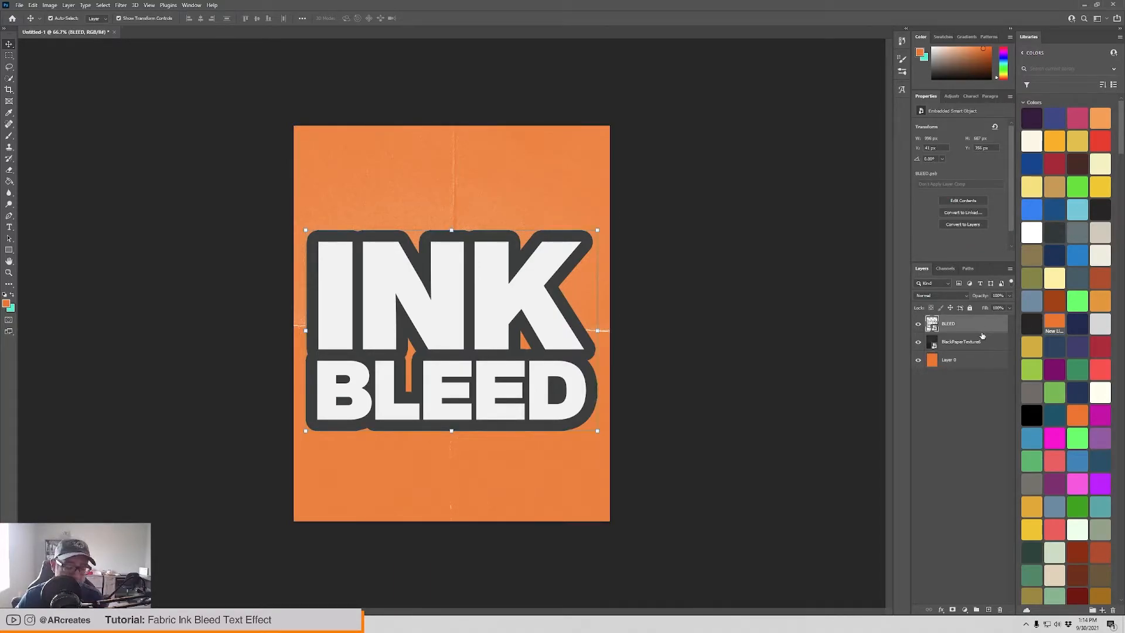
left_click(982, 359)
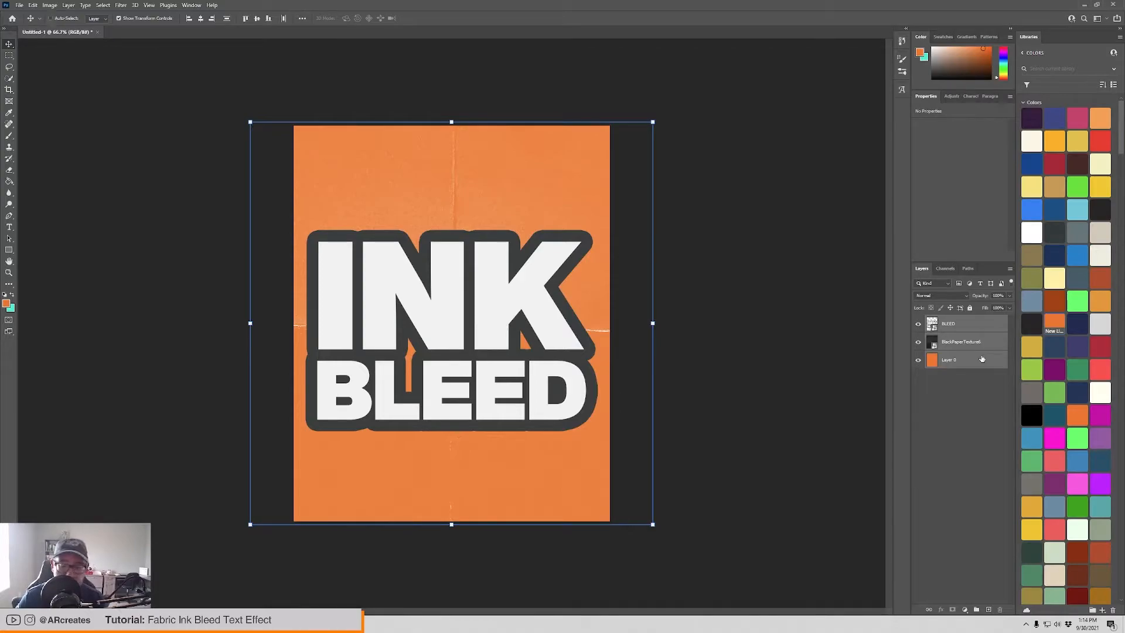
key("ctrl+g")
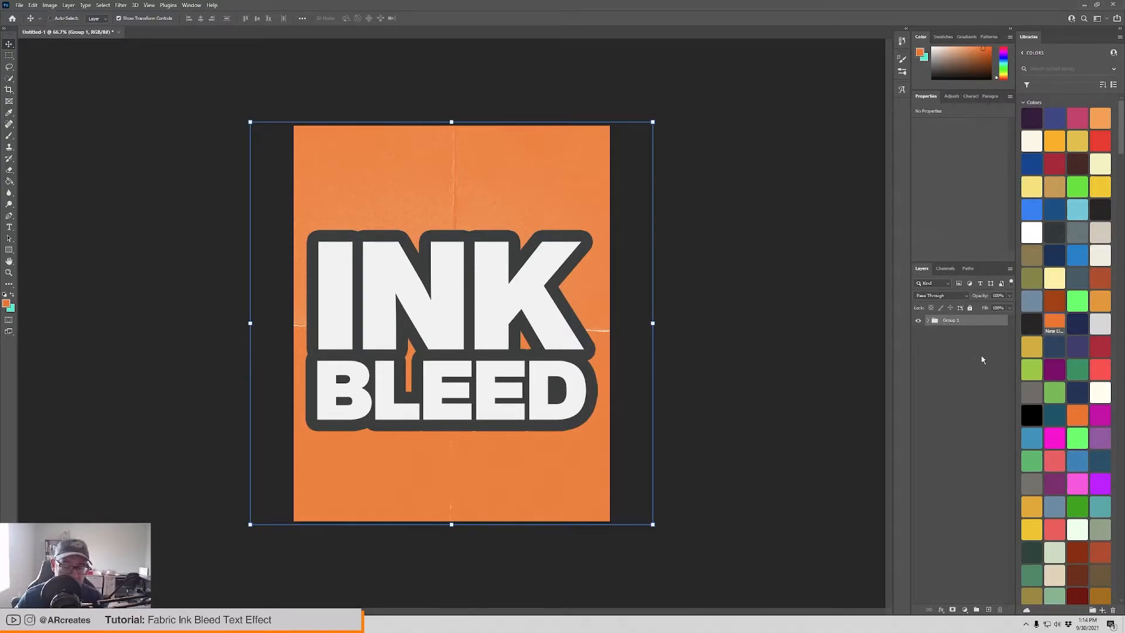
Step: Duplicate the layer group with the original hidden as a backup, and expand the copy to show its layers
key("ctrl+j")
left_click(919, 332)
left_click(927, 321)
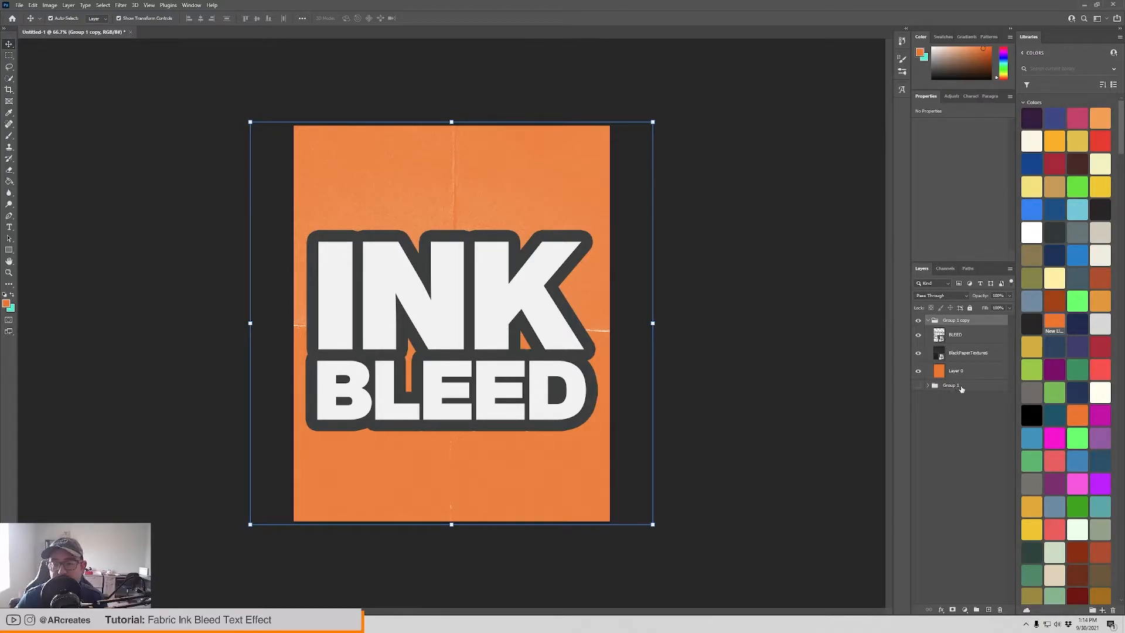
Step: Delete the duplicated layer group, then show the original group and expand it to list its layers
left_click(973, 337)
left_click(966, 354)
left_click(967, 370)
left_click(971, 340)
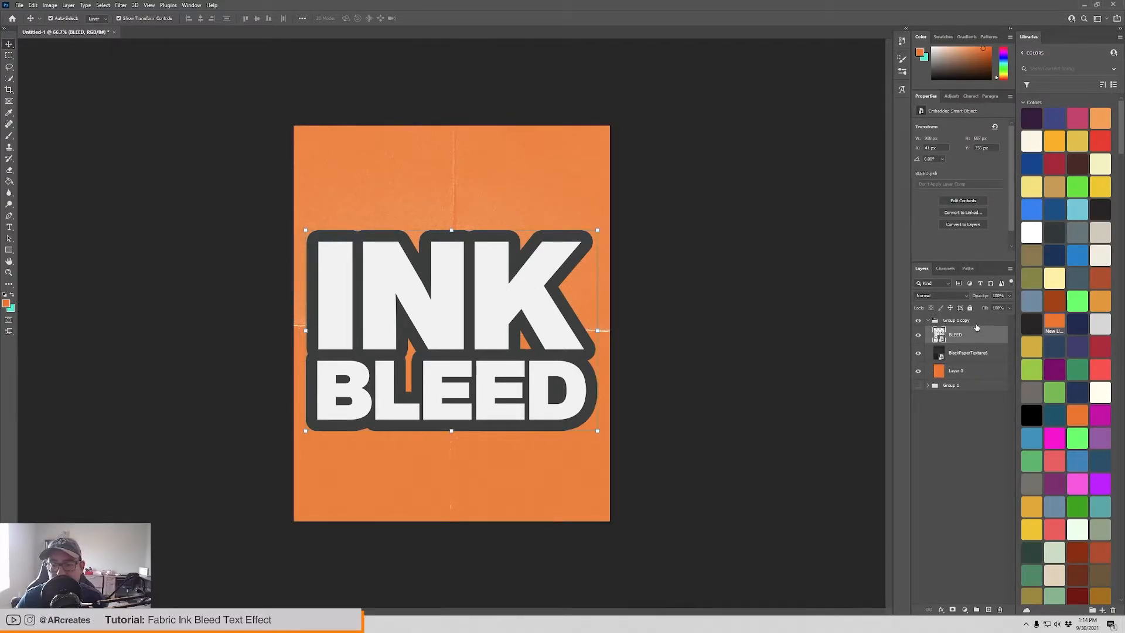
left_click(975, 324)
key("Delete")
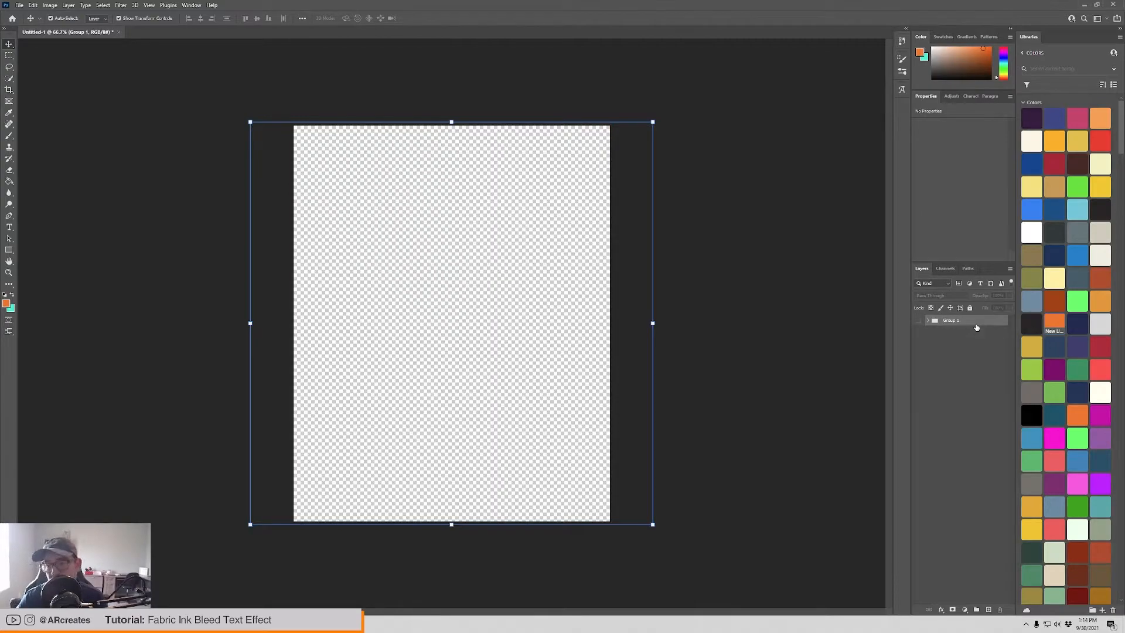
left_click(918, 320)
left_click(928, 321)
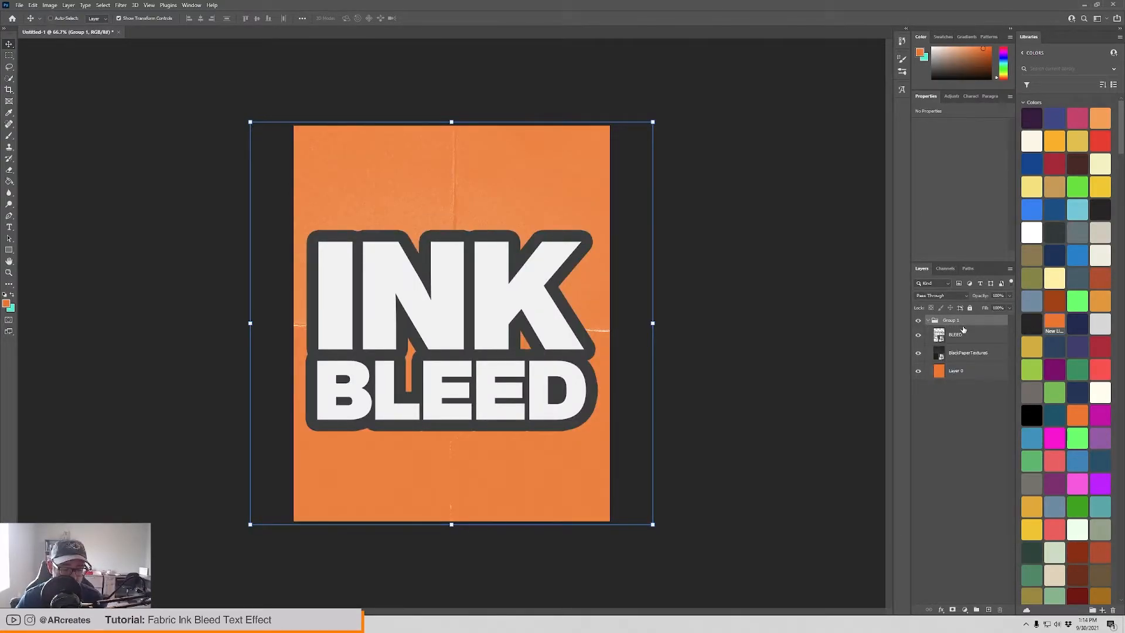
Step: Stamp all visible layers into a new merged layer above the group, and hide the original group
key("ctrl+shift+alt+e")
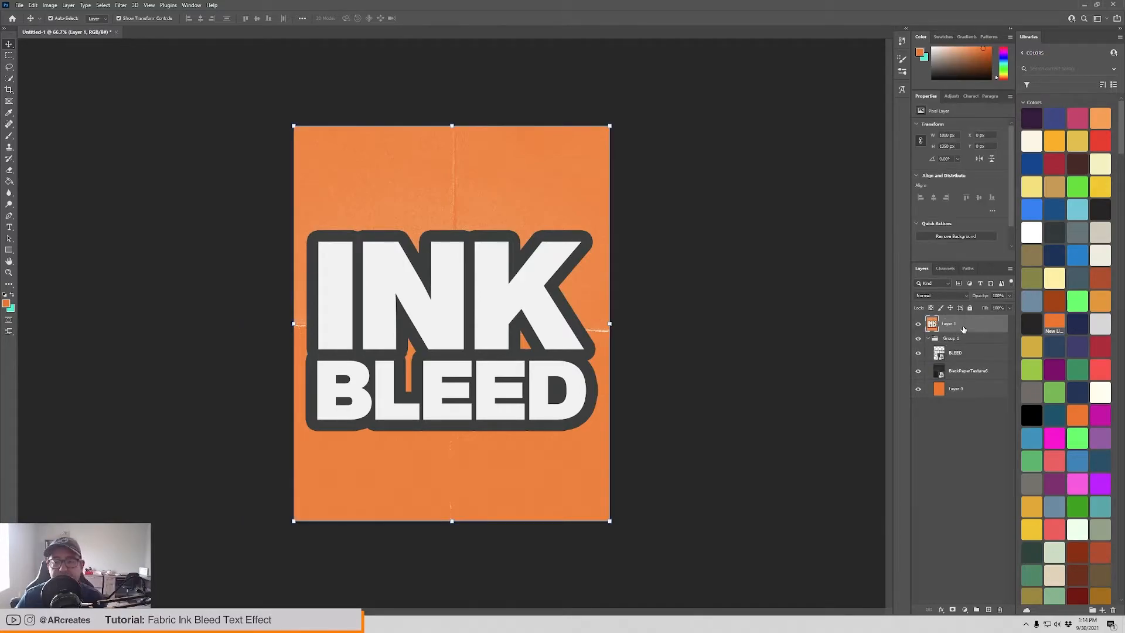
left_click(918, 324)
left_click(918, 323)
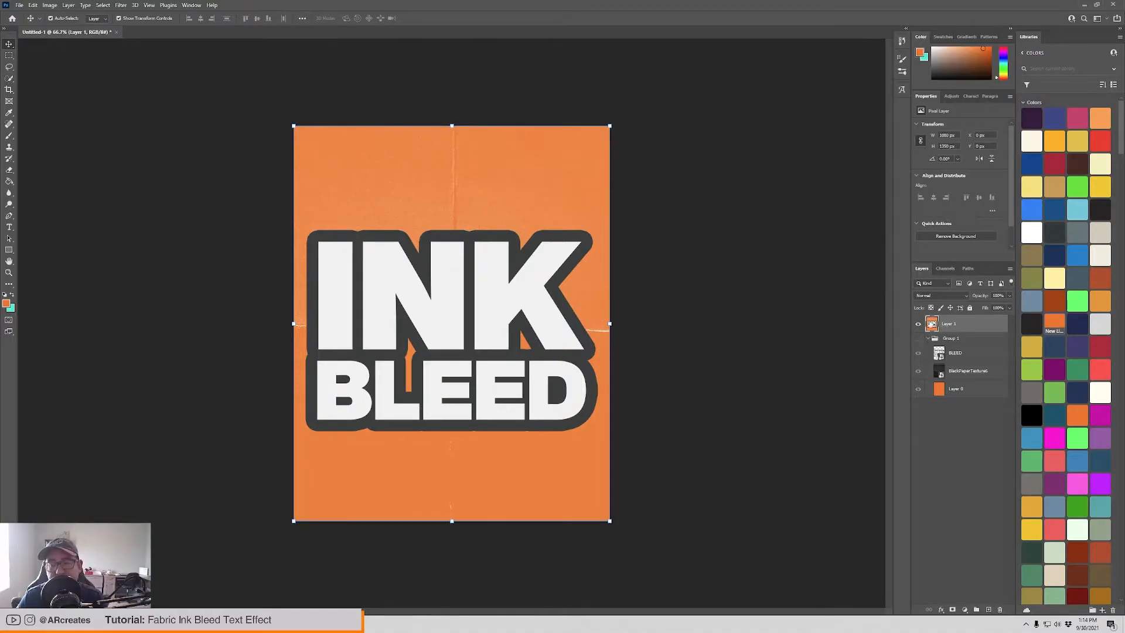
left_click(918, 324)
left_click(918, 324)
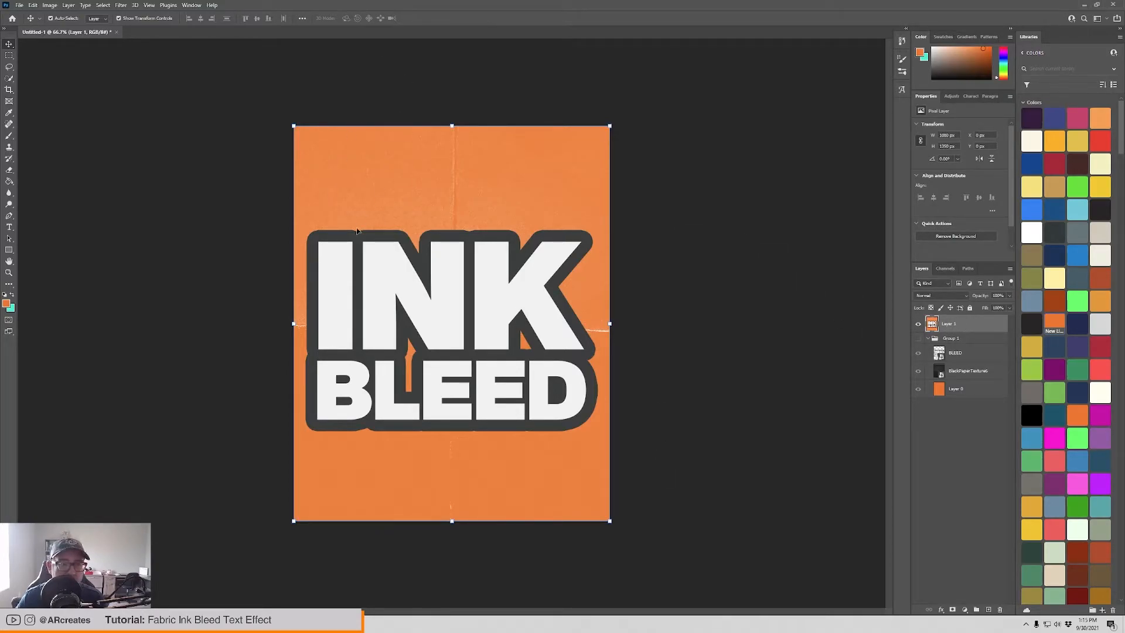
left_click_drag(526, 271, 441, 269)
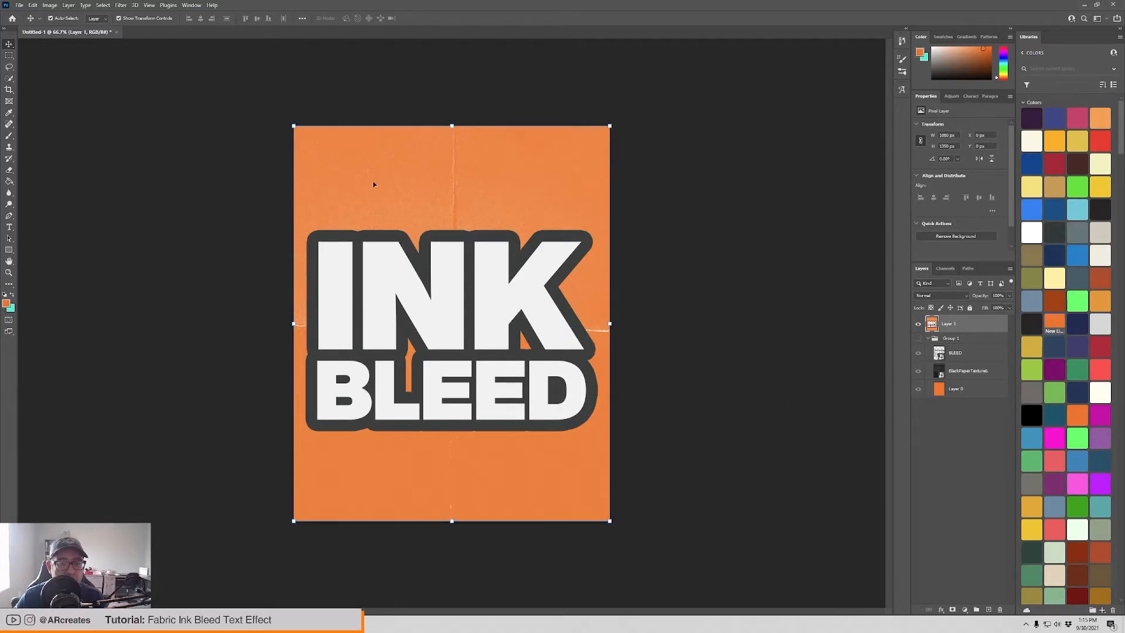
Step: Apply the Minimum filter to the merged layer with a radius of 1.5 pixels, preserving Roundness
left_click(120, 5)
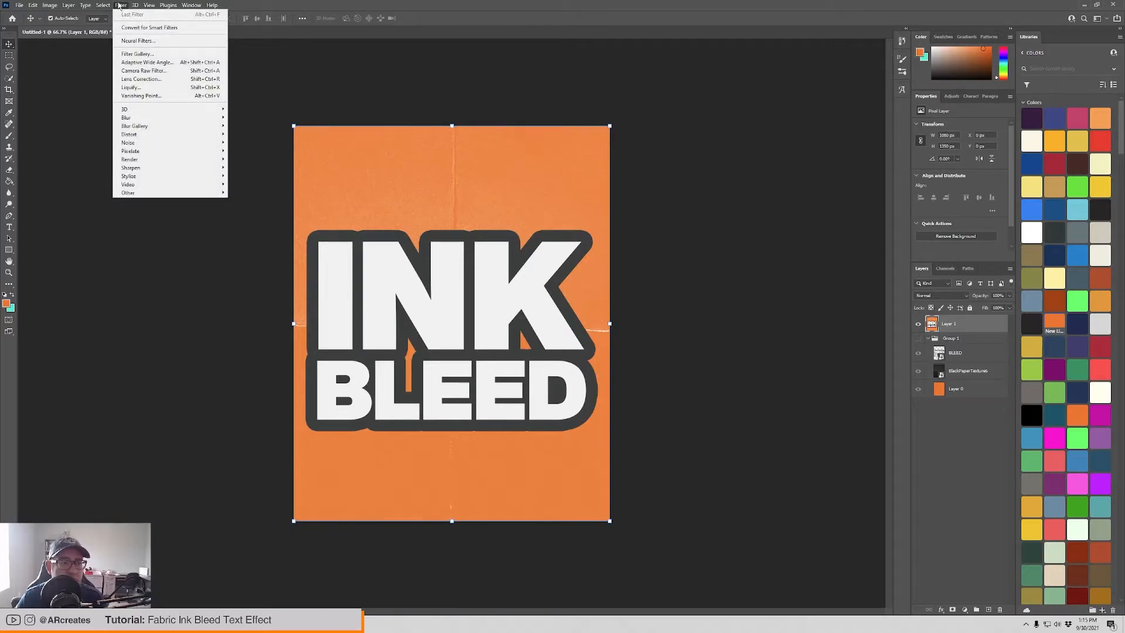
mouse_move(153, 193)
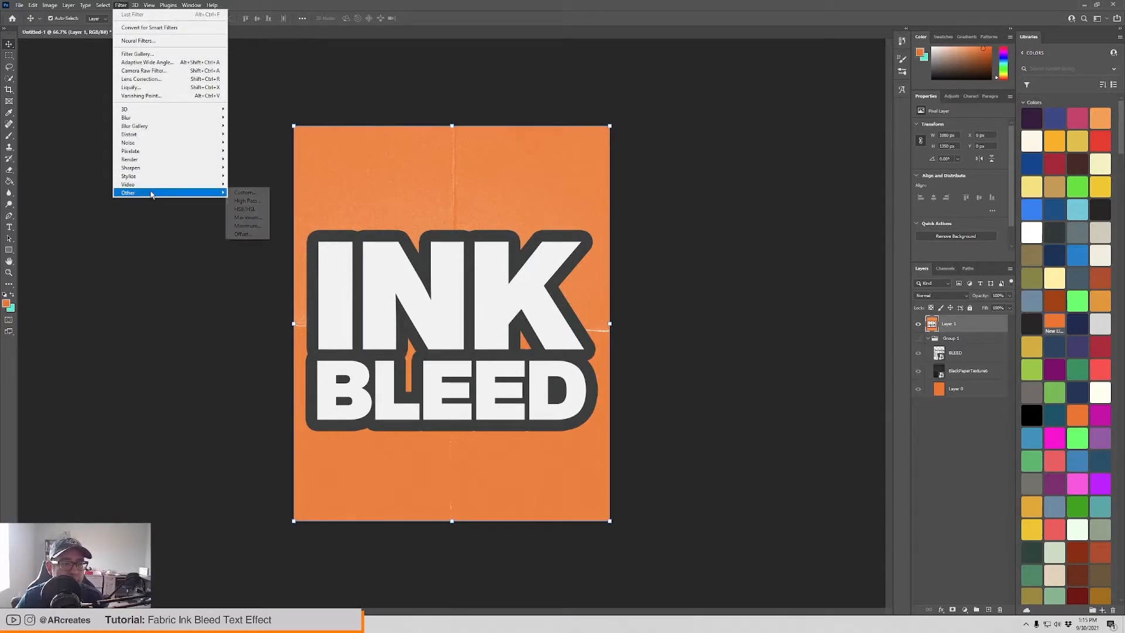
left_click(254, 229)
left_click_drag(534, 142, 602, 116)
left_click(614, 268)
left_click(612, 284)
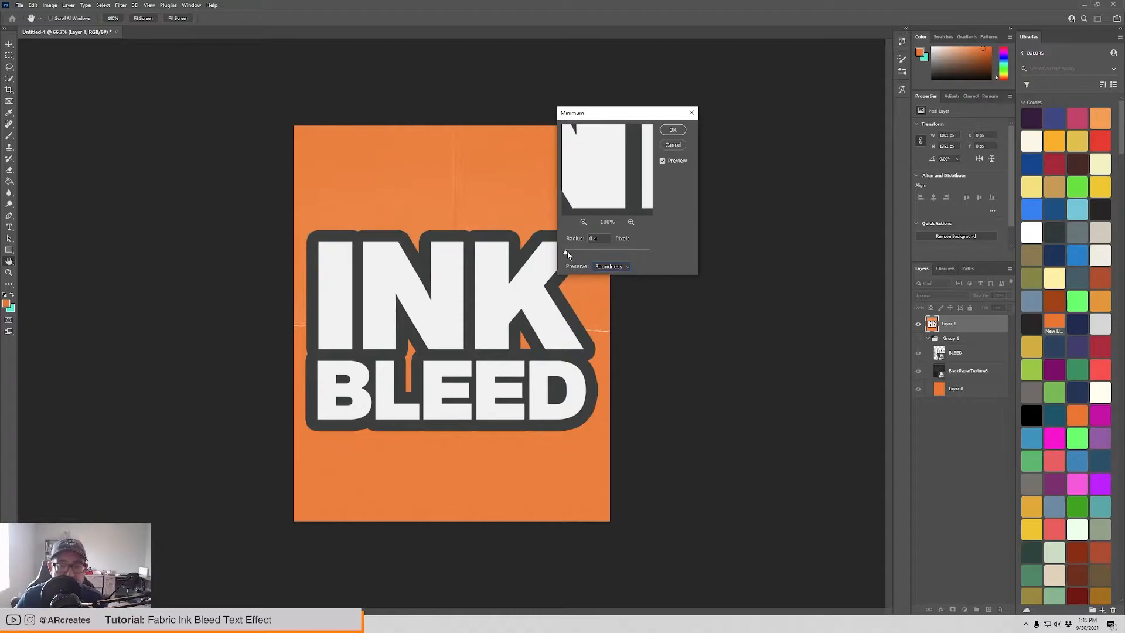
mouse_move(565, 254)
left_mouse_down()
mouse_move(602, 254)
mouse_move(571, 254)
left_mouse_up()
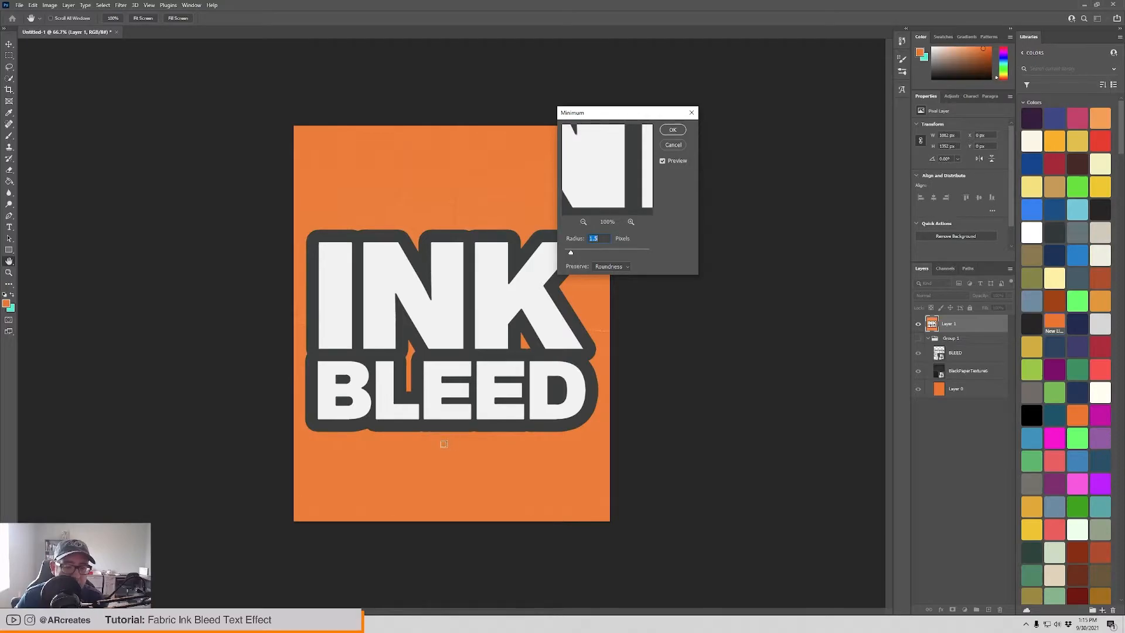
left_click(674, 129)
Step: Examine the filtered edges of the BLEED lettering up close, and return to the whole canvas
key("z")
left_click(443, 420)
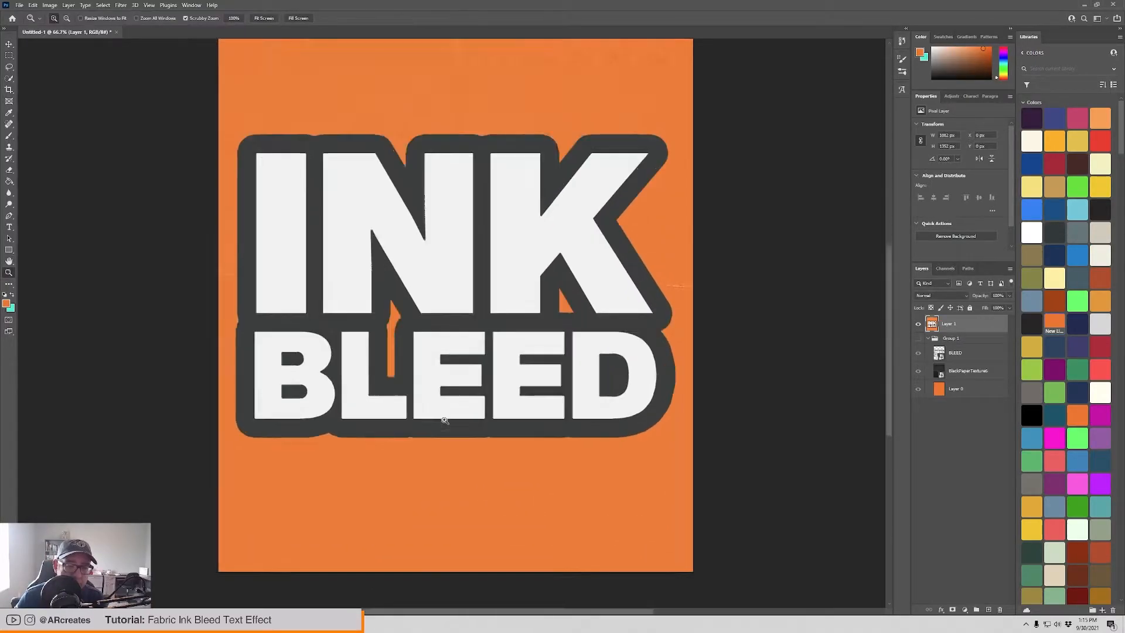
left_click(444, 420)
left_click(444, 420)
left_click_drag(507, 474, 500, 316)
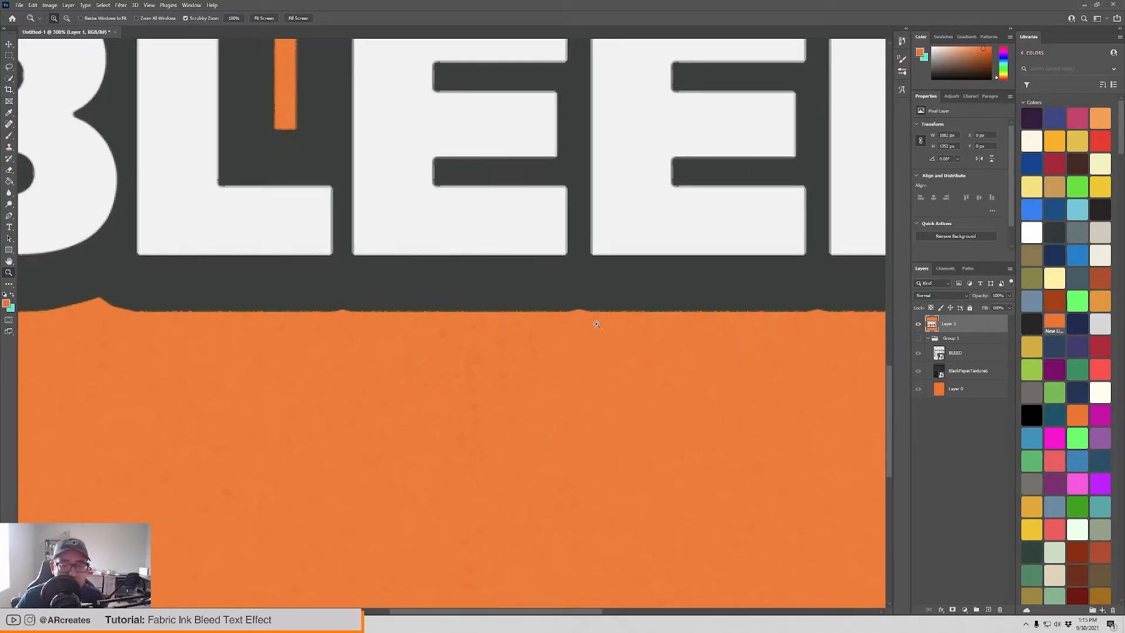
left_click(397, 254, "alt")
left_click(523, 257, "alt")
left_click(548, 212, "alt")
left_click(548, 212, "alt")
key("v")
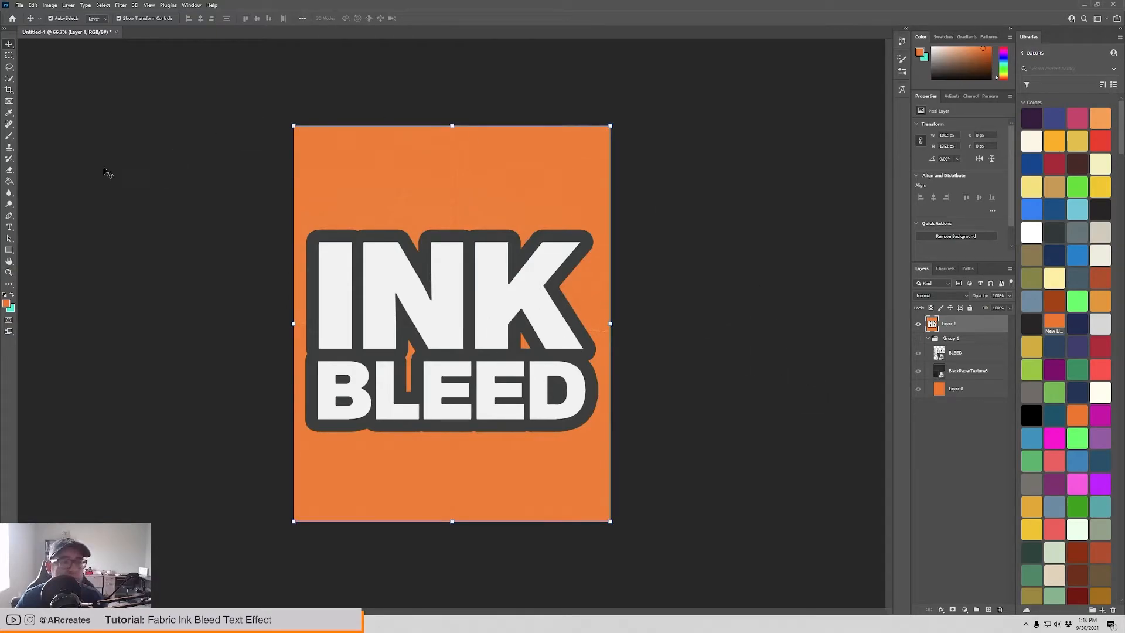
Step: Open the Filter Gallery for the merged layer and remove the Texturizer effect from its effect stack
left_click(123, 6)
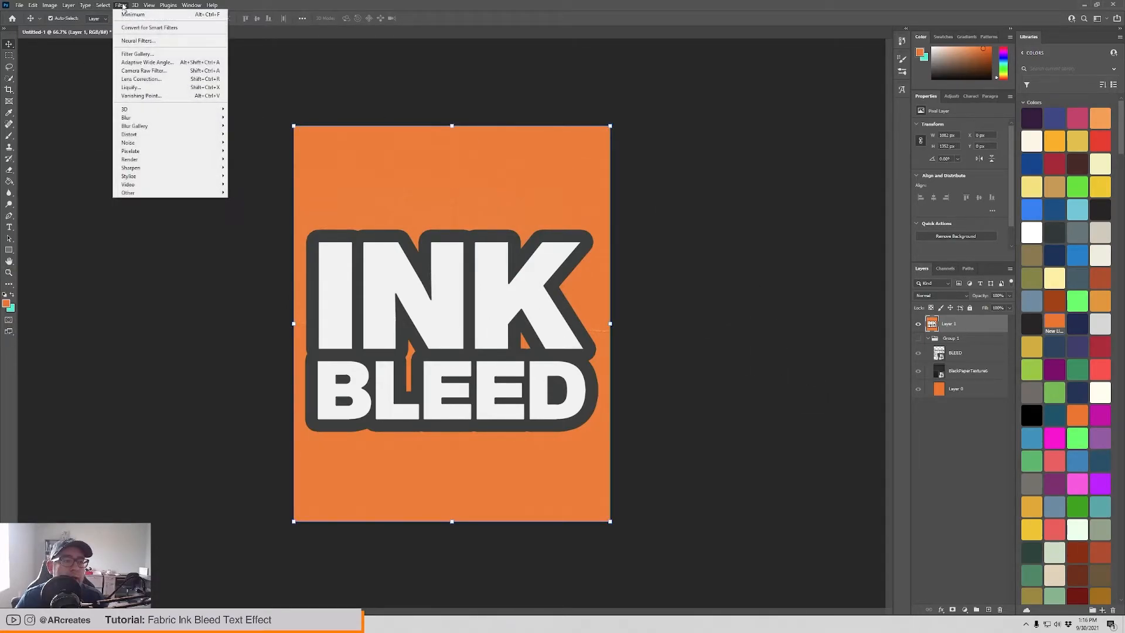
left_click(141, 54)
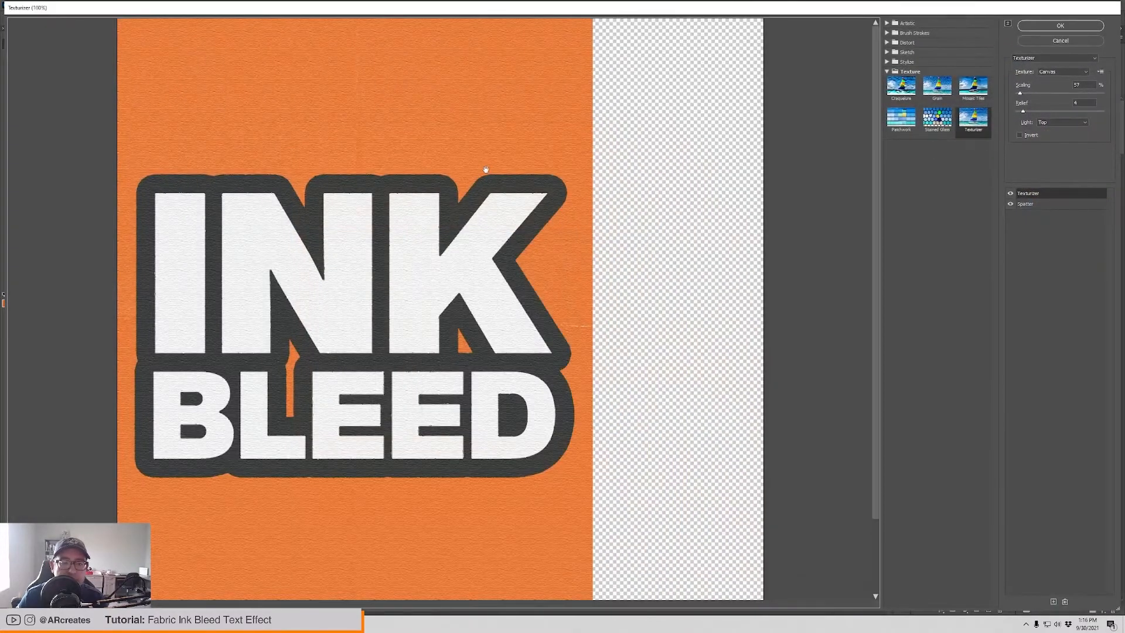
left_click(1065, 602)
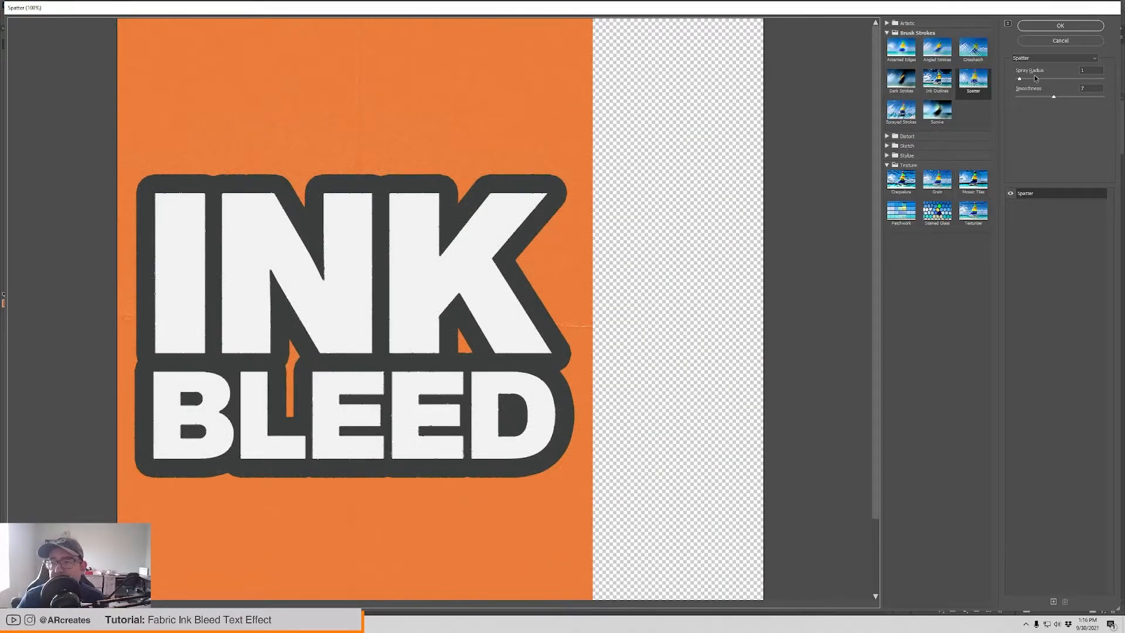
Step: Replace the remaining Spatter effect with Texturizer, using the Canvas texture
left_click(887, 33)
left_click(887, 72)
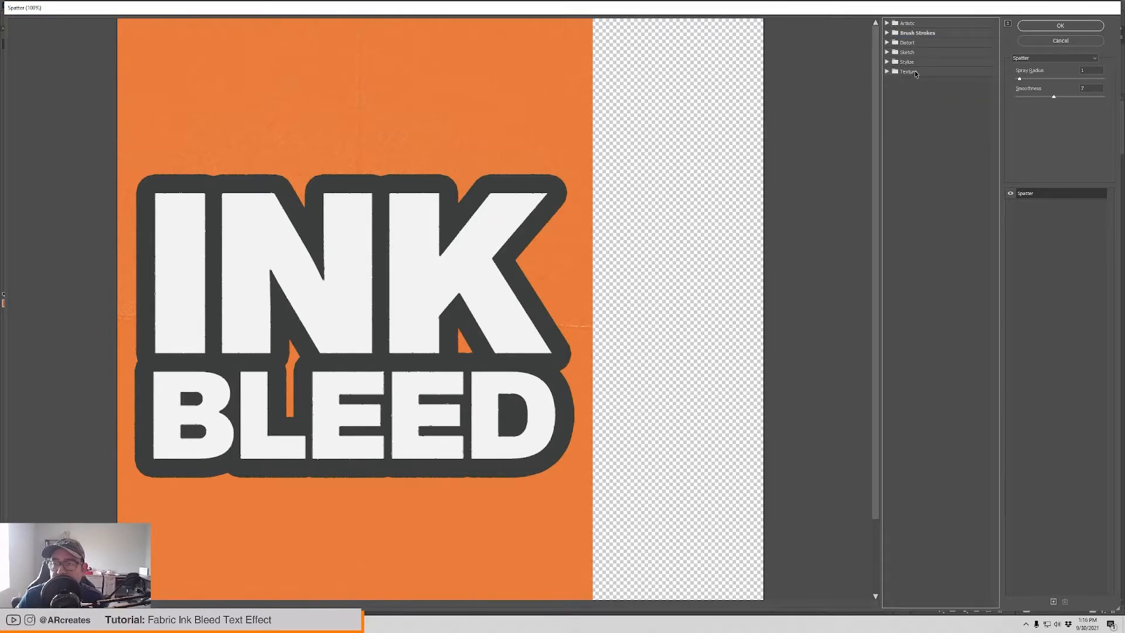
left_click(905, 73)
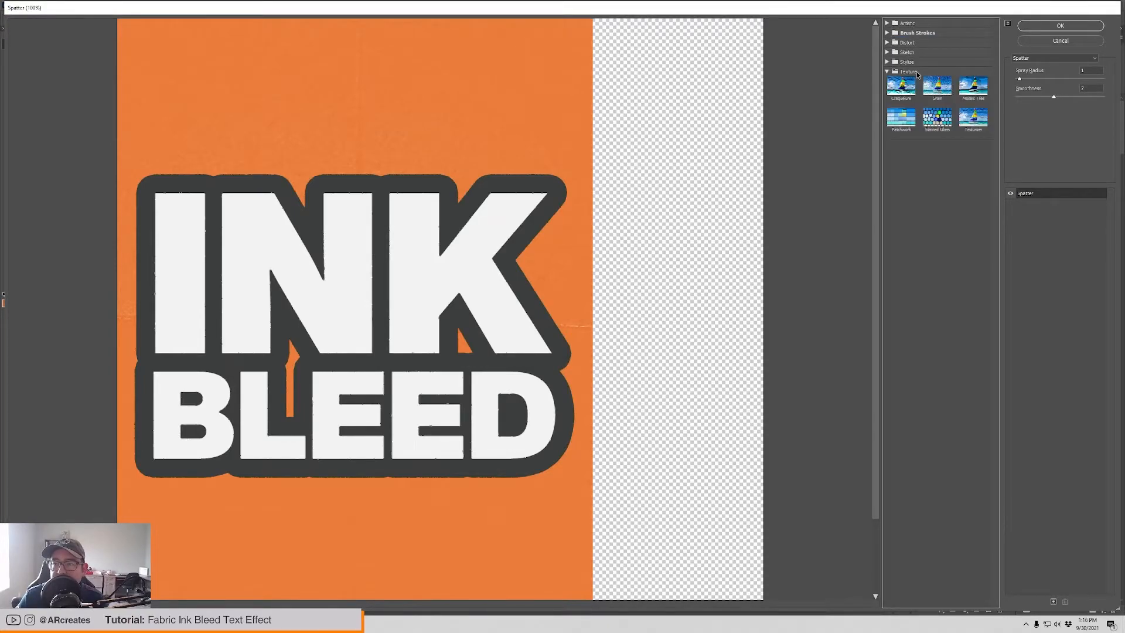
left_click(976, 114)
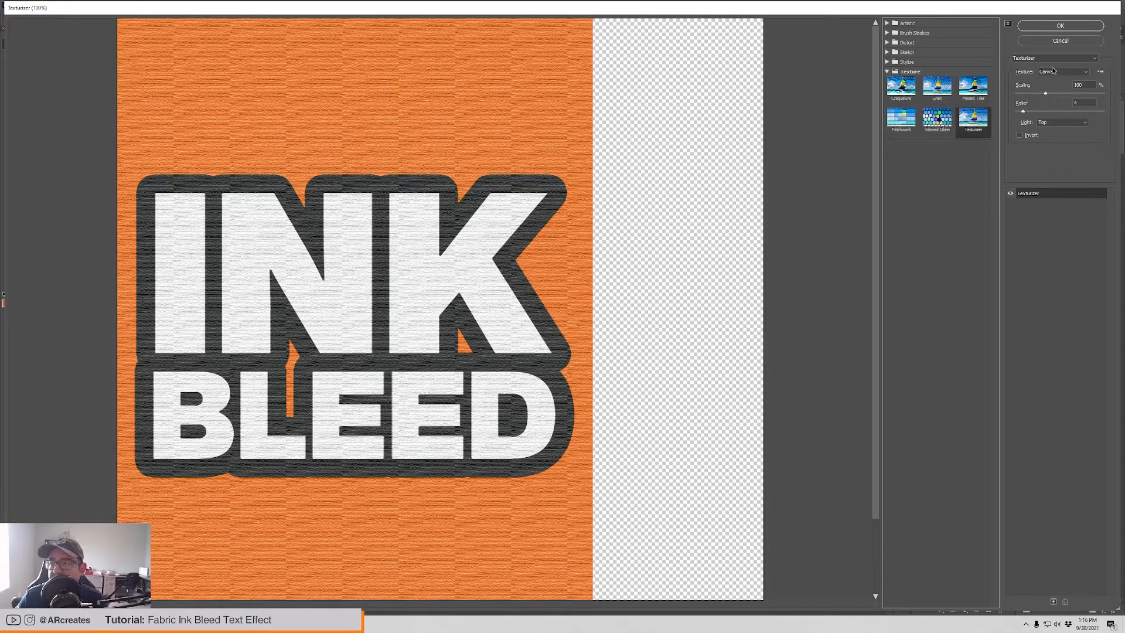
left_click(1058, 73)
left_click(1054, 92)
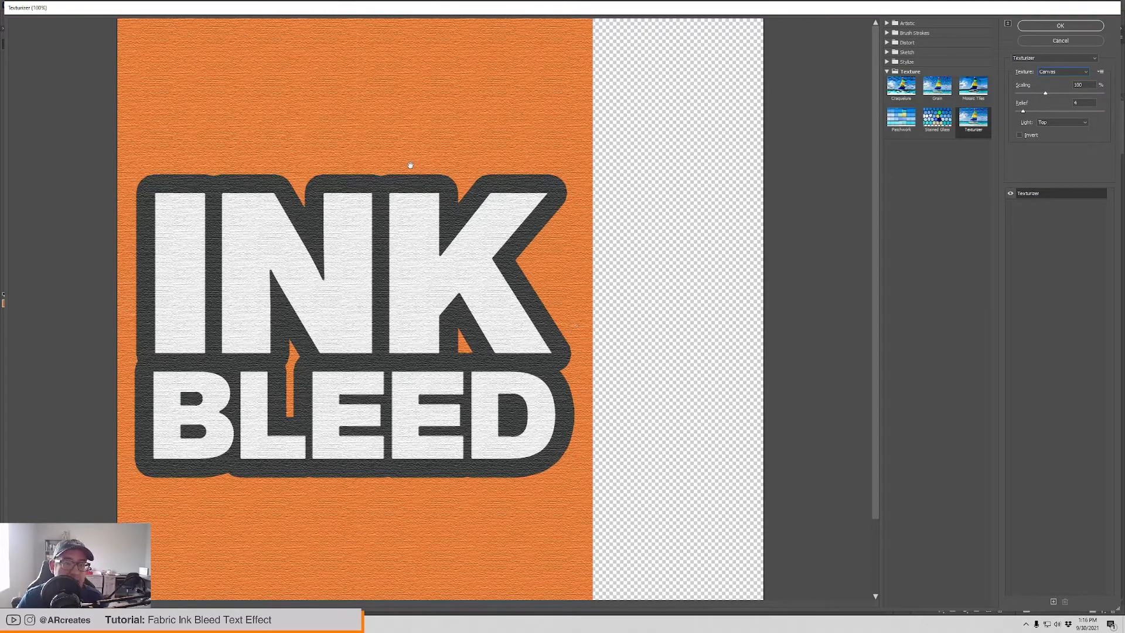
Step: Try stronger and weaker scaling and relief on the Texturizer, and settle on 100% scaling and relief 4
left_click_drag(1038, 97, 1093, 96)
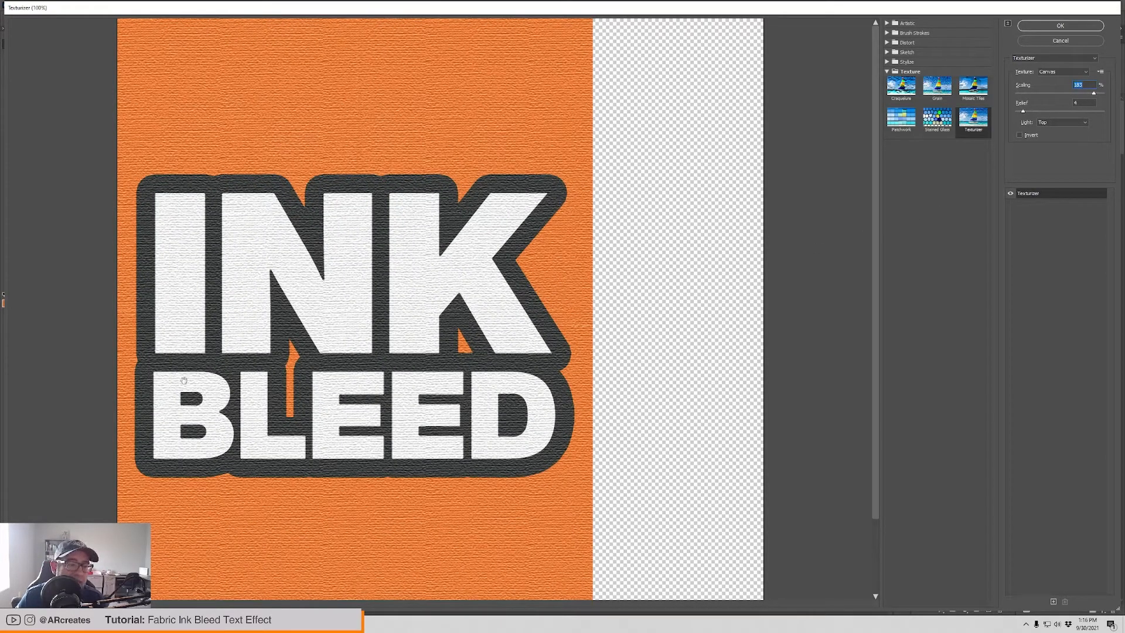
left_click_drag(1037, 94, 1041, 95)
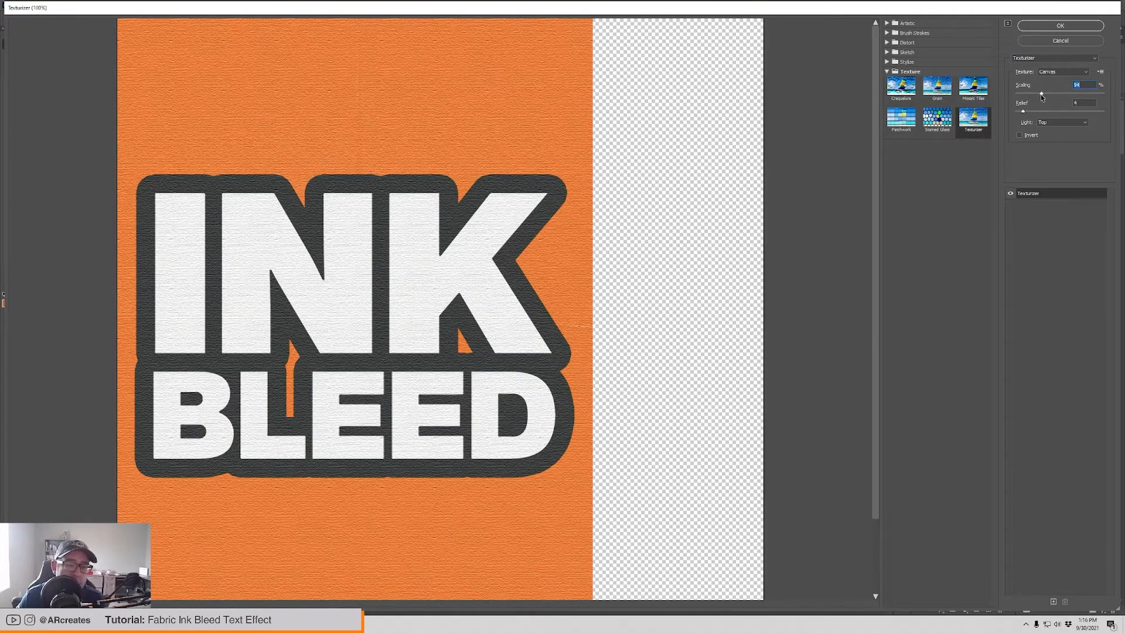
left_click_drag(1032, 95, 1015, 110)
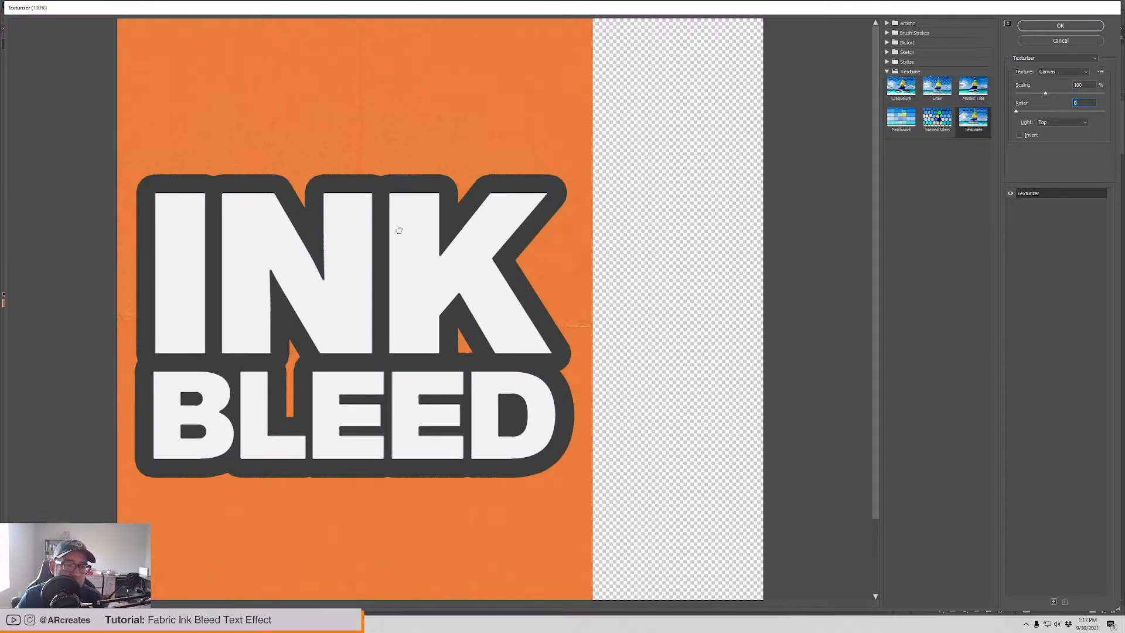
mouse_move(1014, 110)
left_mouse_down()
mouse_move(1113, 116)
mouse_move(1030, 113)
left_mouse_up()
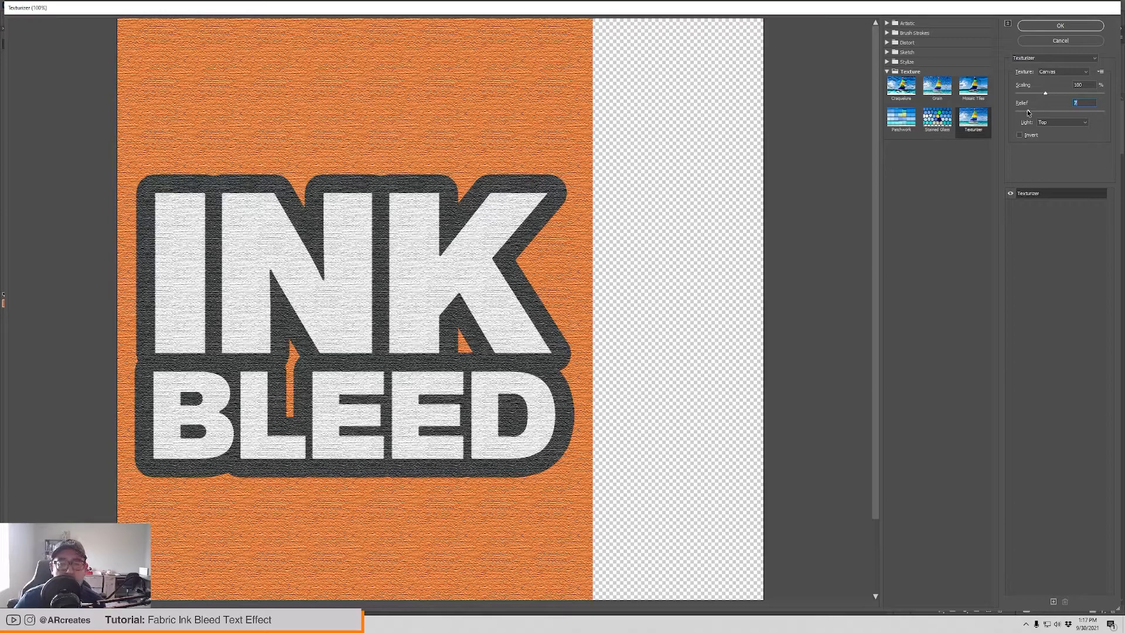
left_click_drag(1028, 111, 1027, 111)
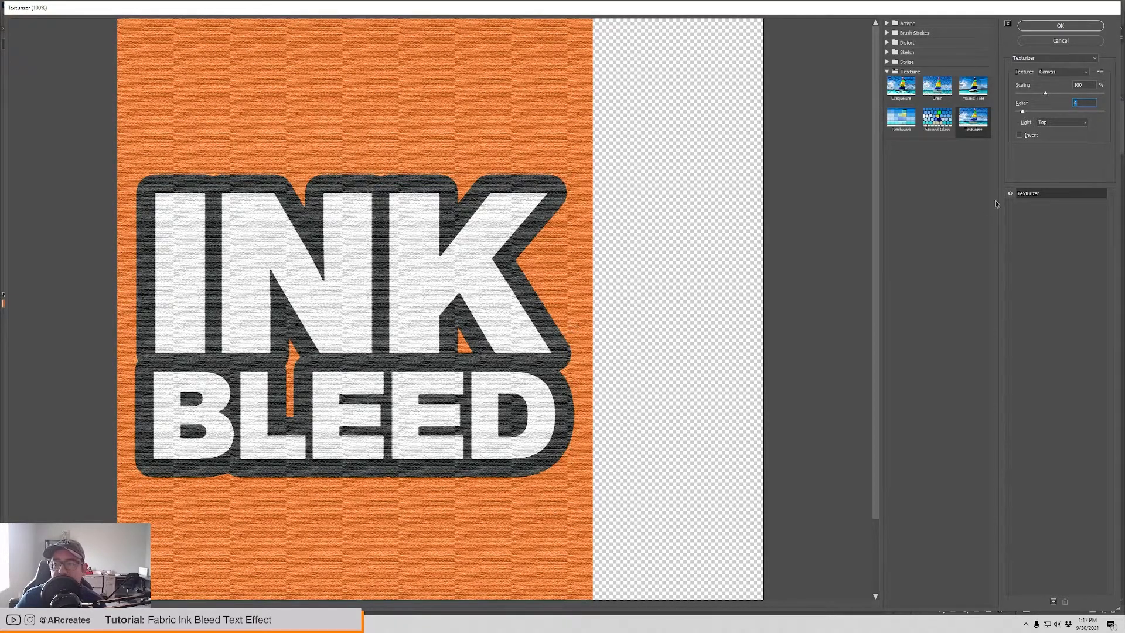
Step: Try different Texturizer light directions, including Left and Right, and set the light back to Top
left_click(1054, 122)
left_click(1054, 131)
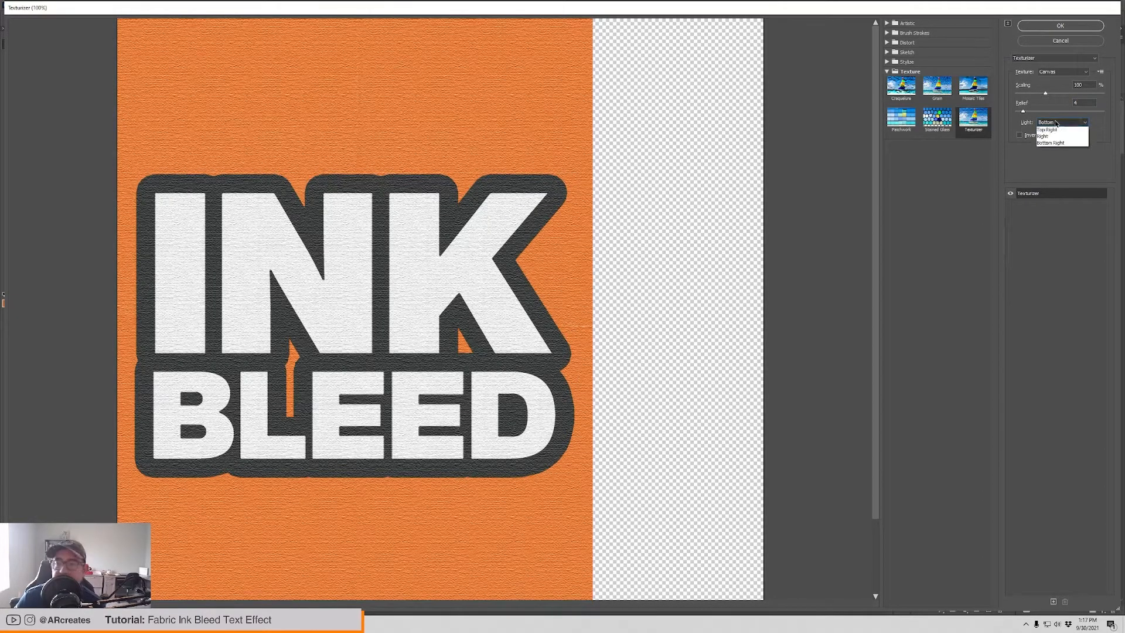
left_click(1055, 122)
left_click(1050, 144)
left_click(1055, 122)
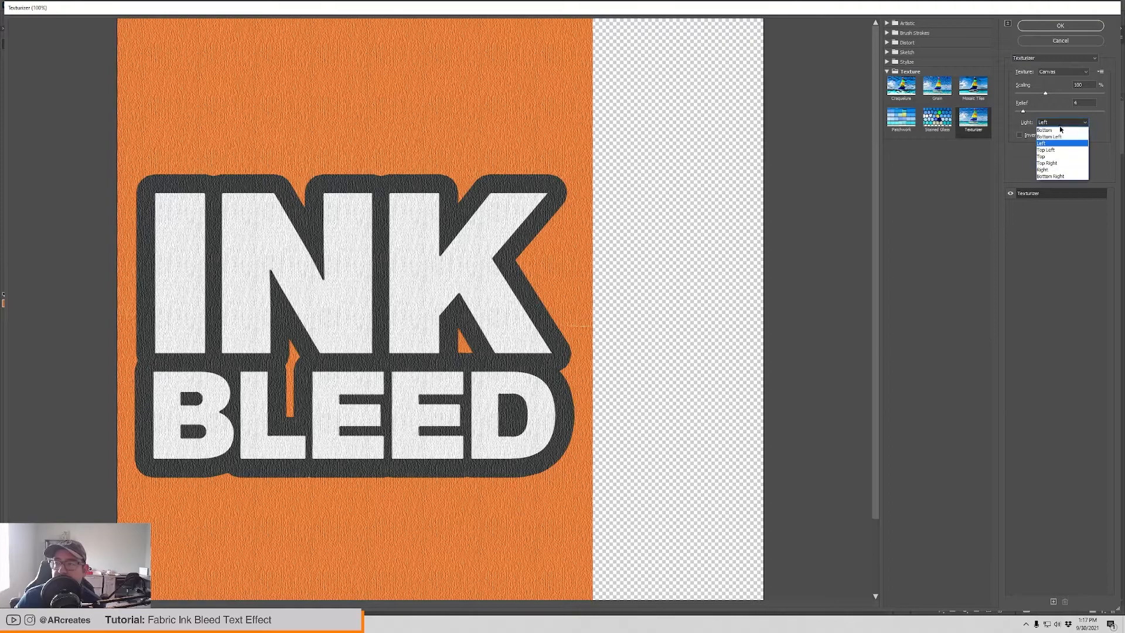
left_click(1049, 169)
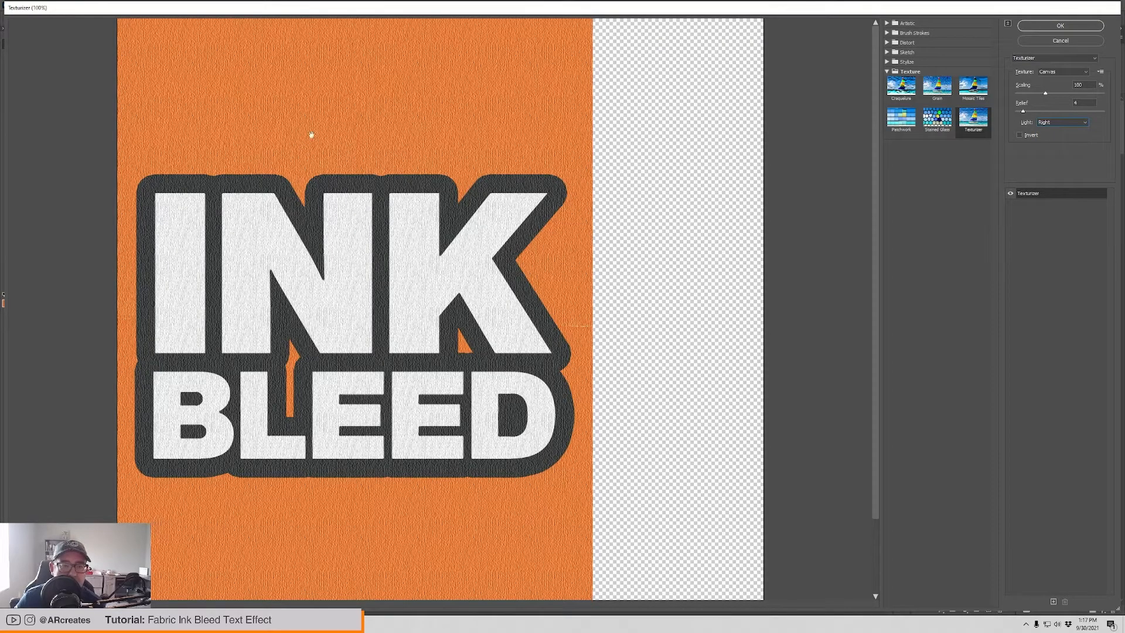
left_click(1038, 121)
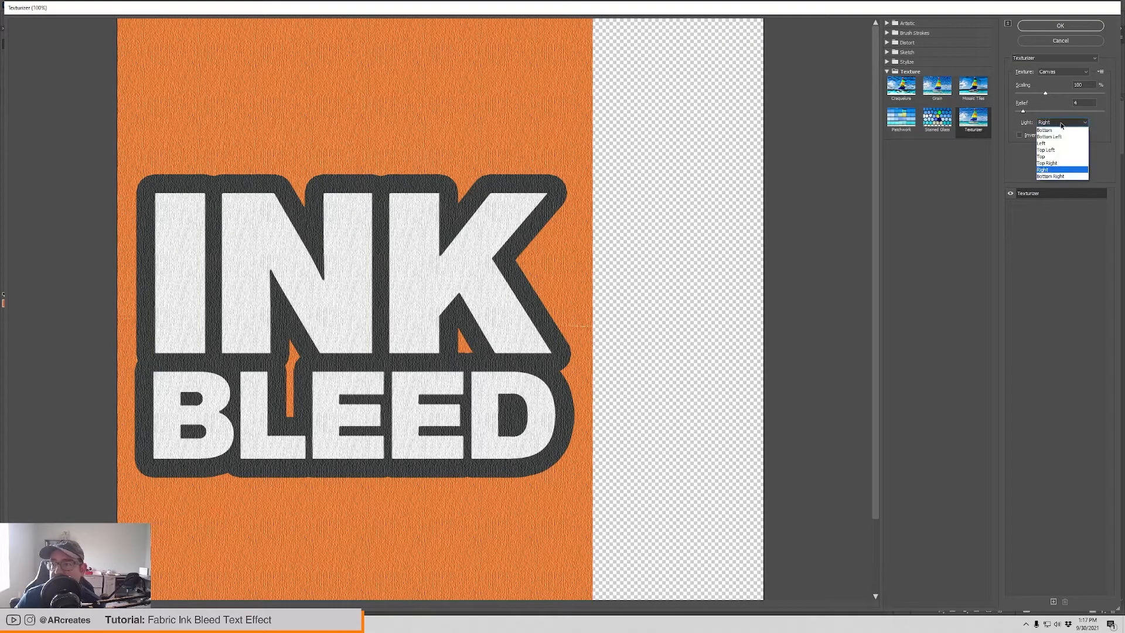
left_click(1055, 158)
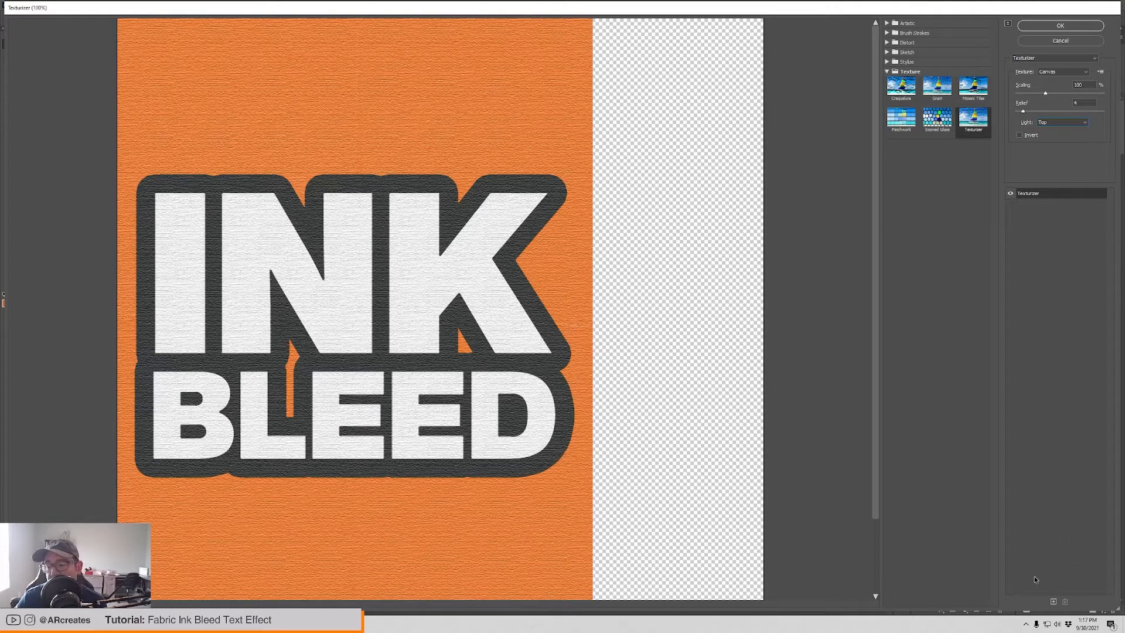
Step: Add a second effect layer above the Texturizer and make it the Spatter brush stroke effect
left_click(1053, 602)
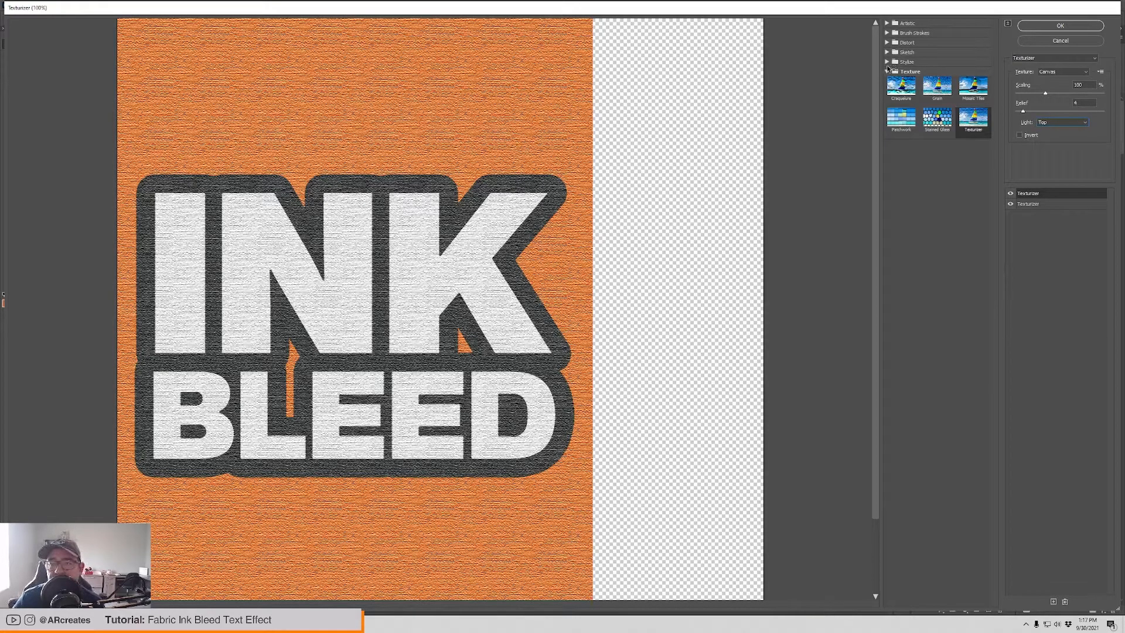
left_click(887, 72)
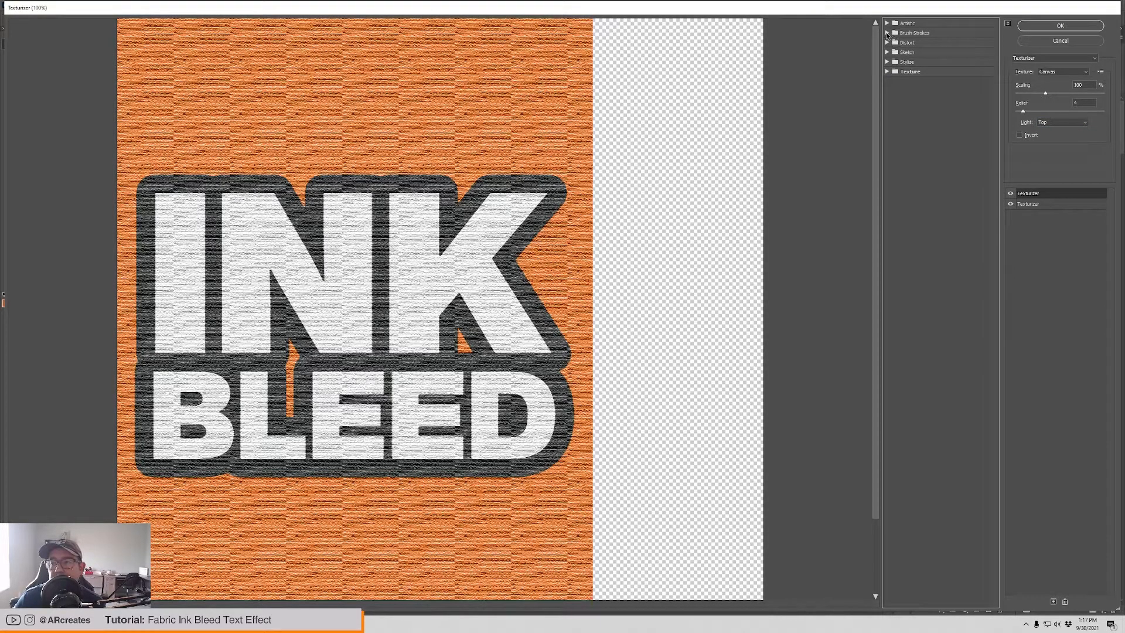
left_click(887, 33)
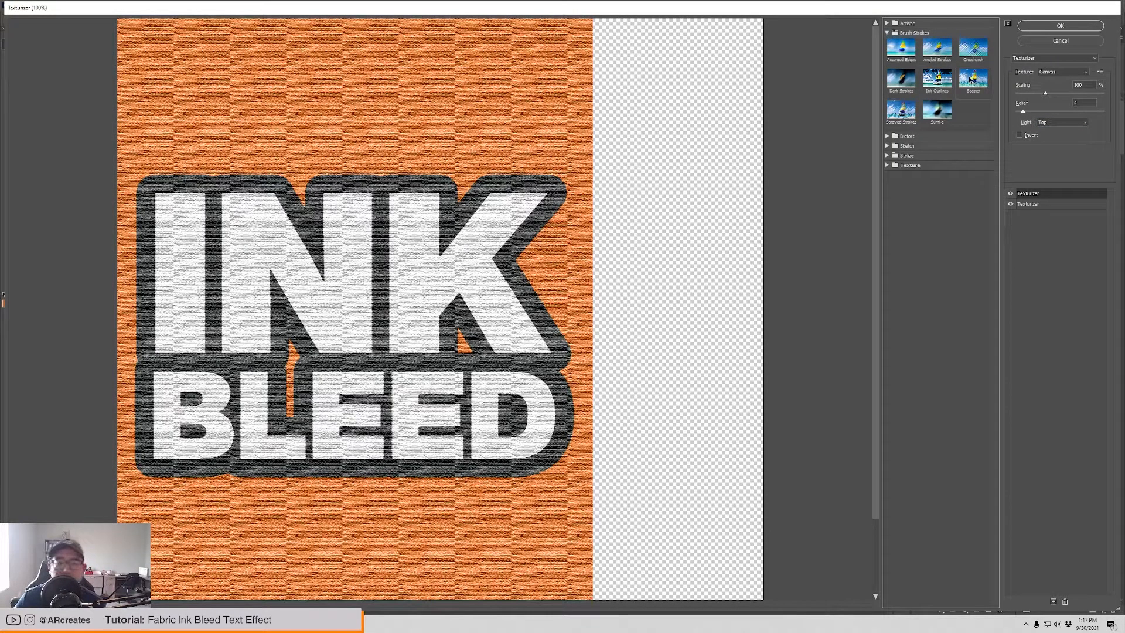
left_click(970, 80)
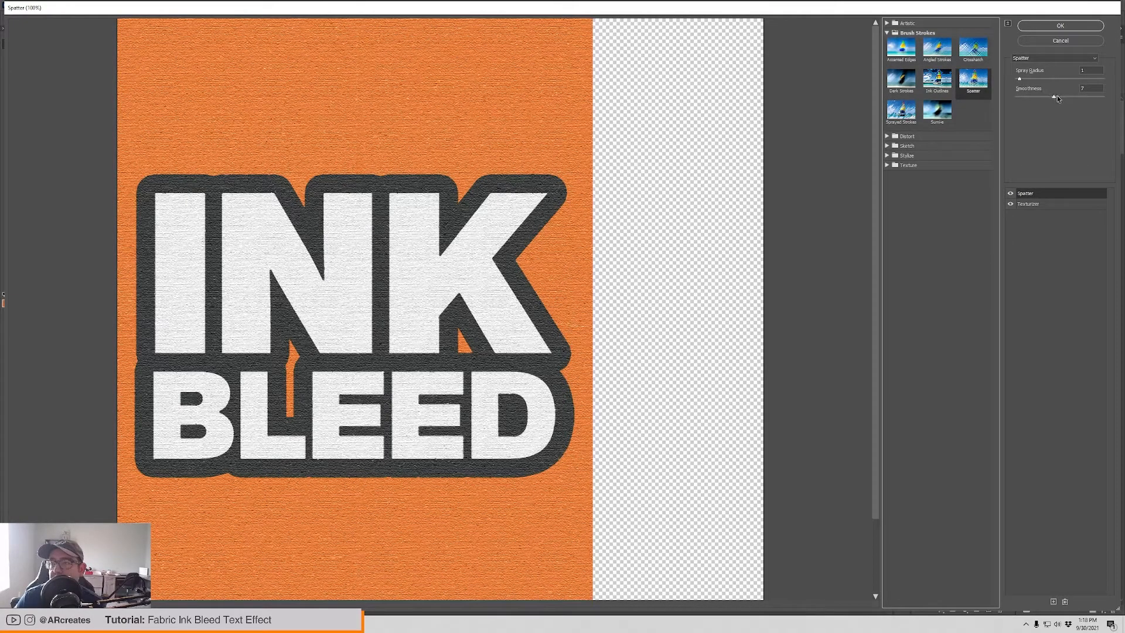
Step: Try Spatter spray radius values ranging from the minimum up to 25, and bring the radius back down to 4
left_click(1027, 59)
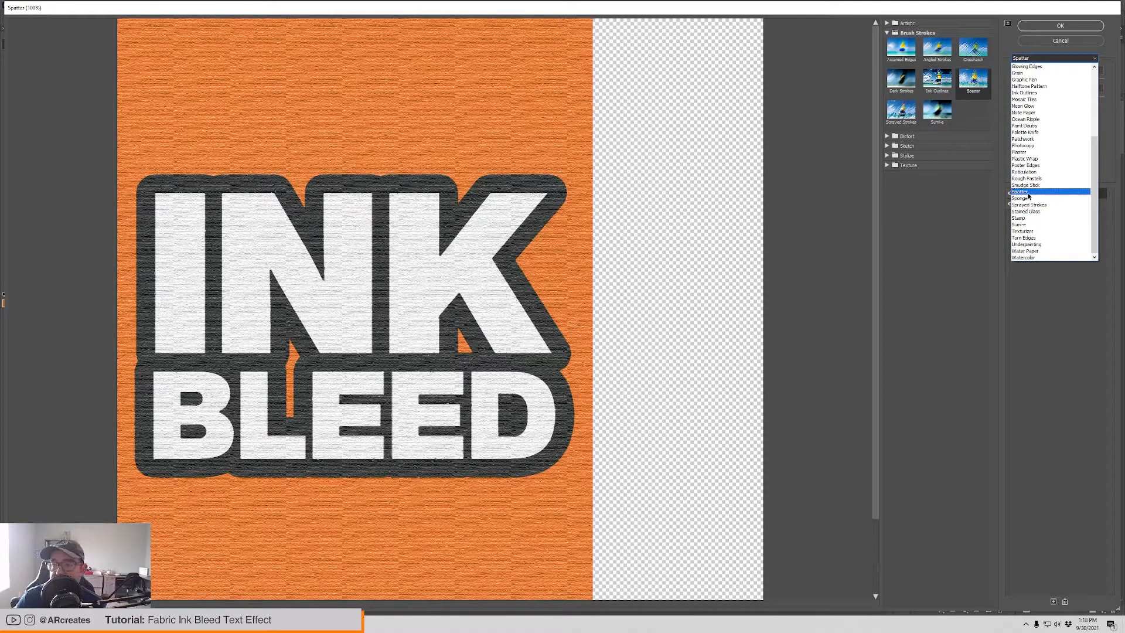
left_click(1029, 191)
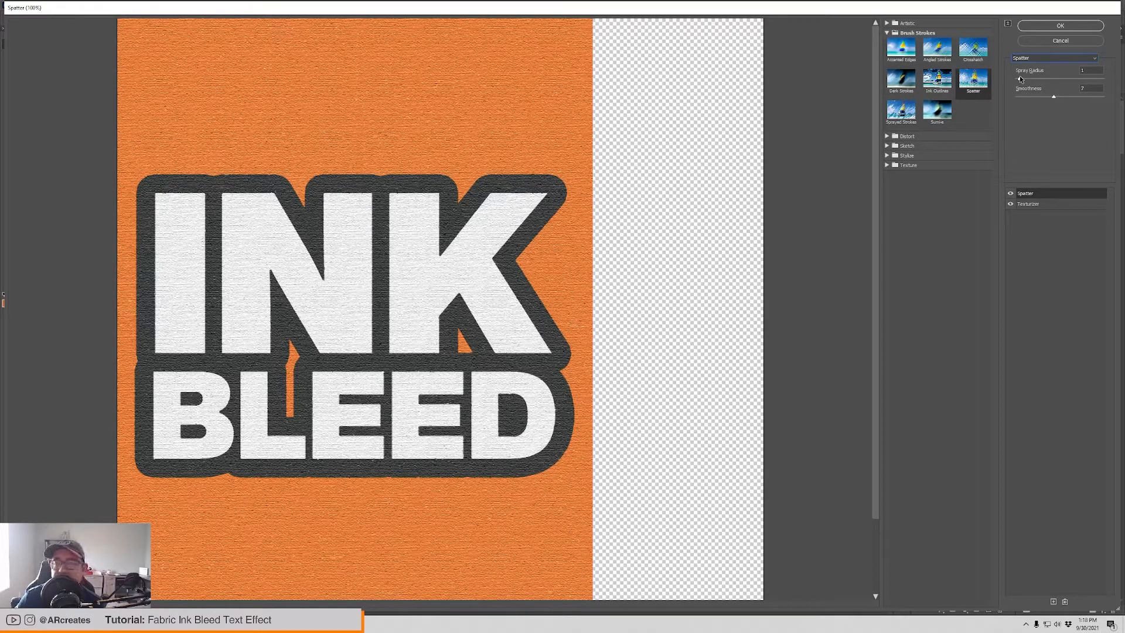
left_click_drag(1020, 79, 1016, 81)
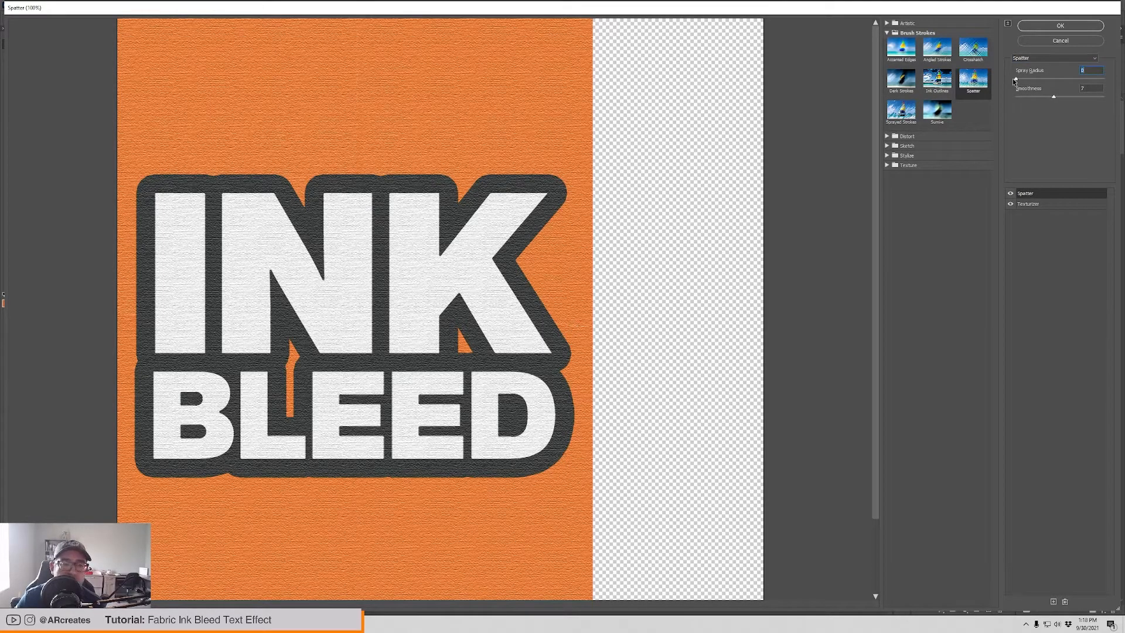
left_click_drag(1016, 79, 1109, 83)
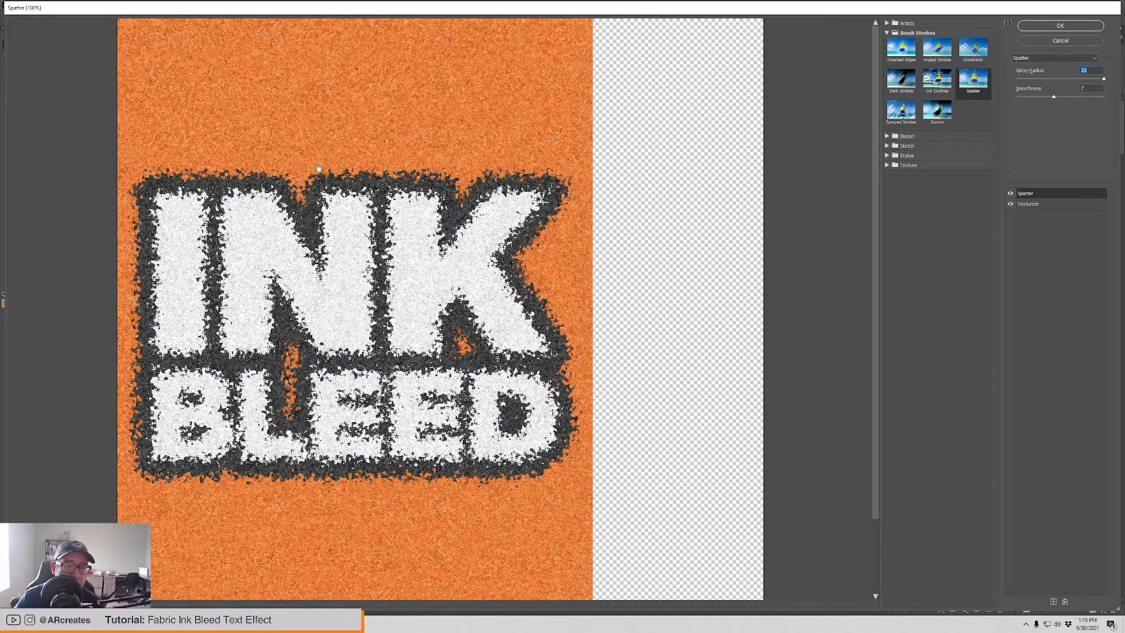
left_click_drag(1022, 79, 1039, 82)
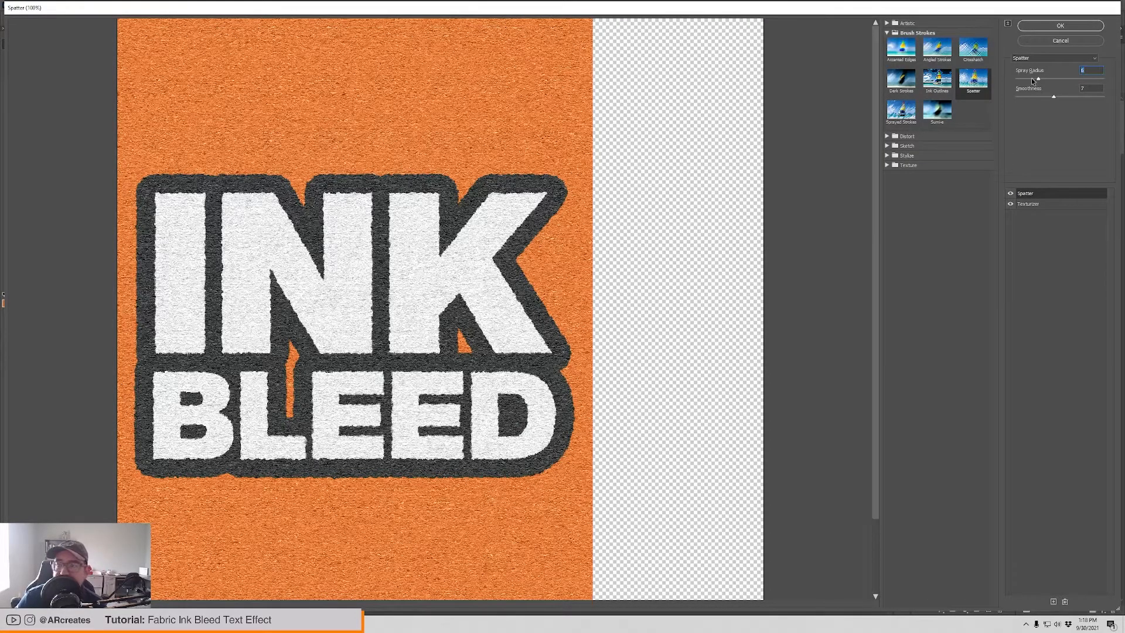
left_click_drag(1039, 80, 1030, 80)
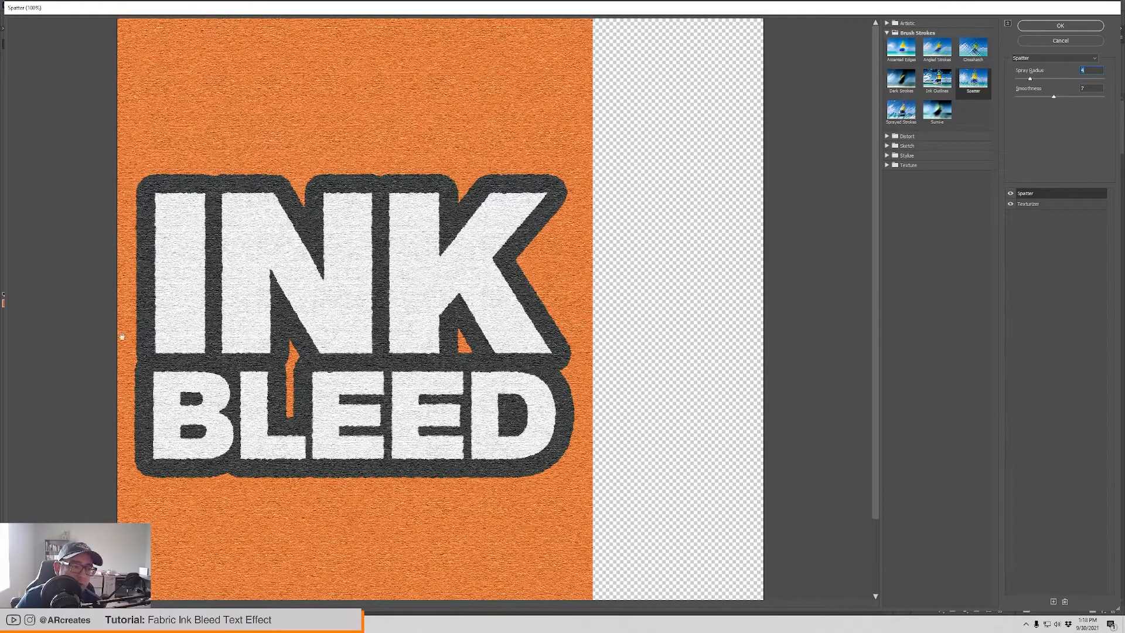
Step: Try the lowest and highest Spatter smoothness, and return the smoothness to 7
left_click_drag(1053, 97, 1007, 96)
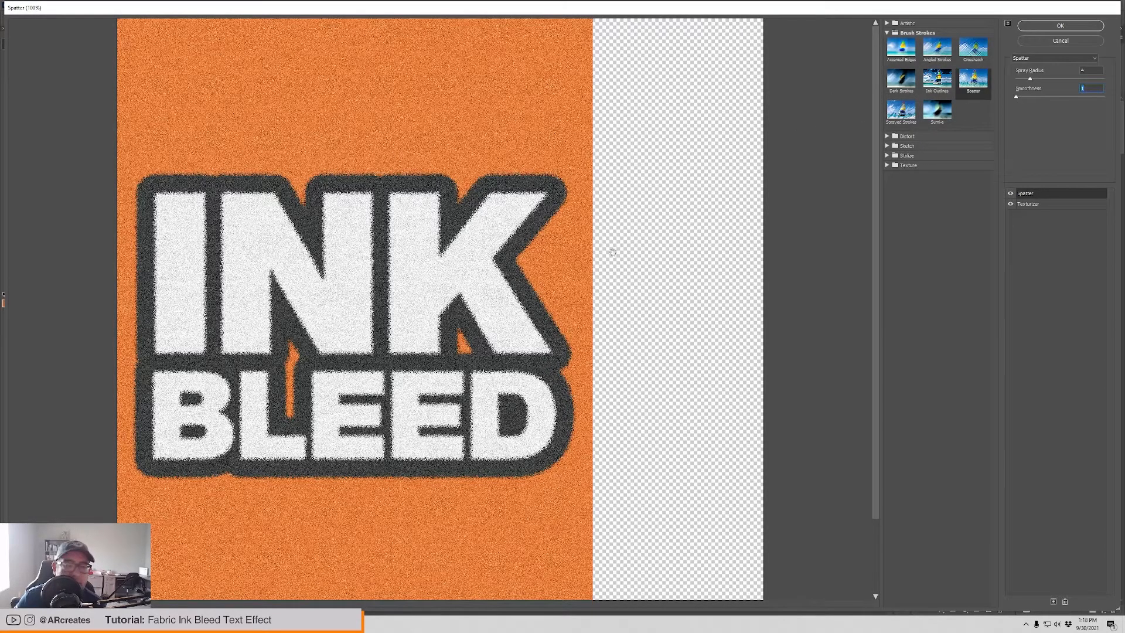
left_click_drag(1017, 96, 1123, 95)
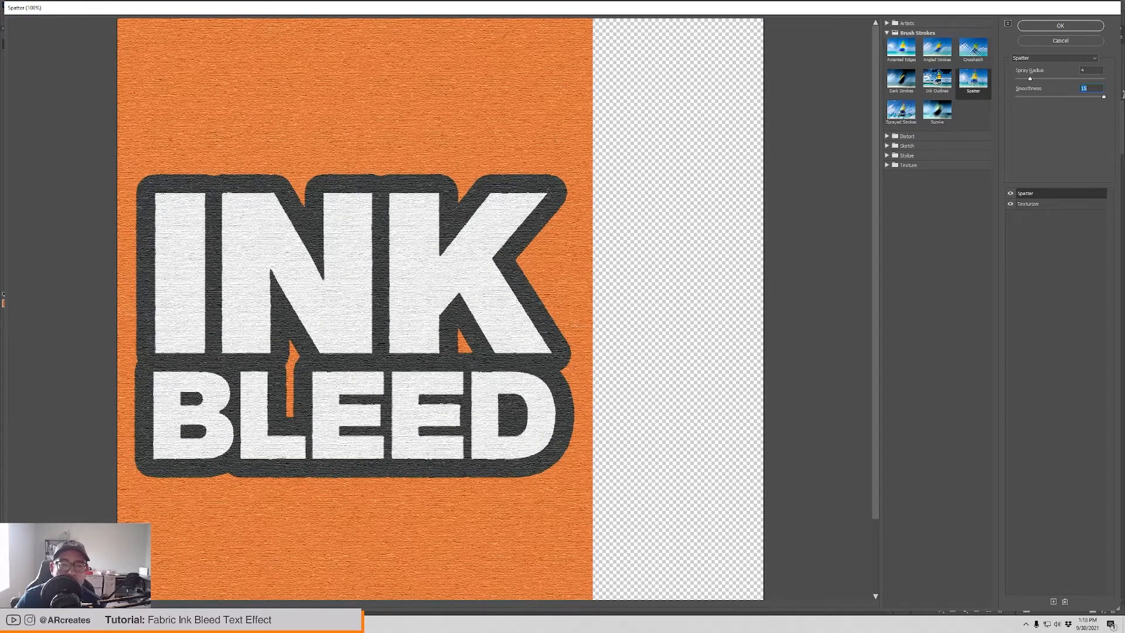
left_click_drag(1123, 93, 1053, 97)
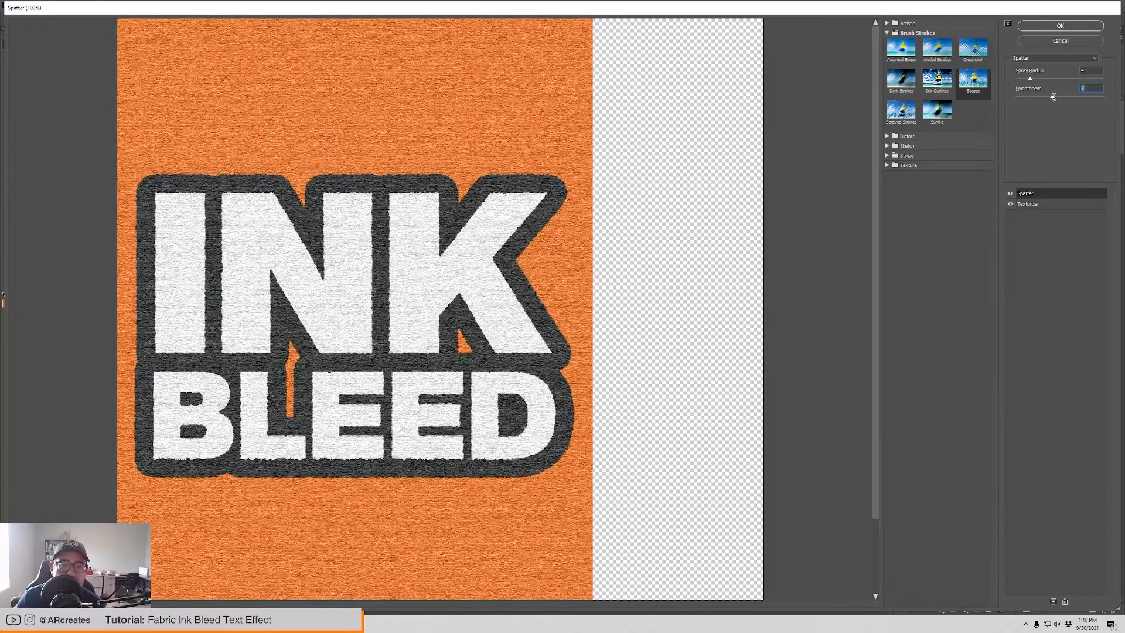
Step: Set the Spatter spray radius to 3 and smoothness to 6, and apply the stacked effects to the merged layer
left_click(1043, 79)
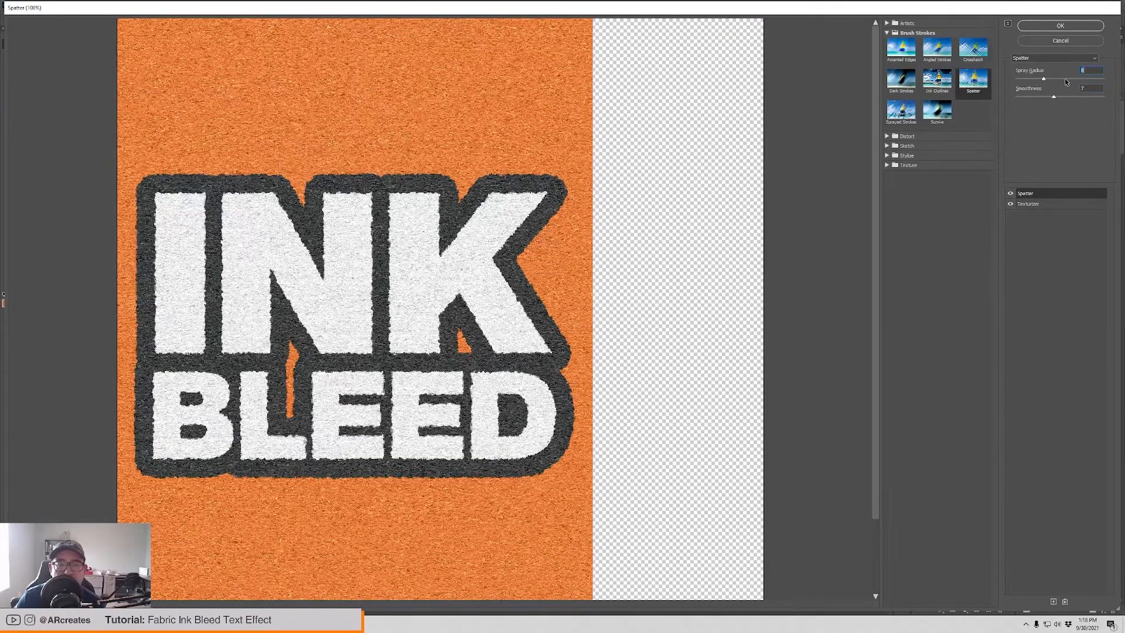
left_click(1029, 79)
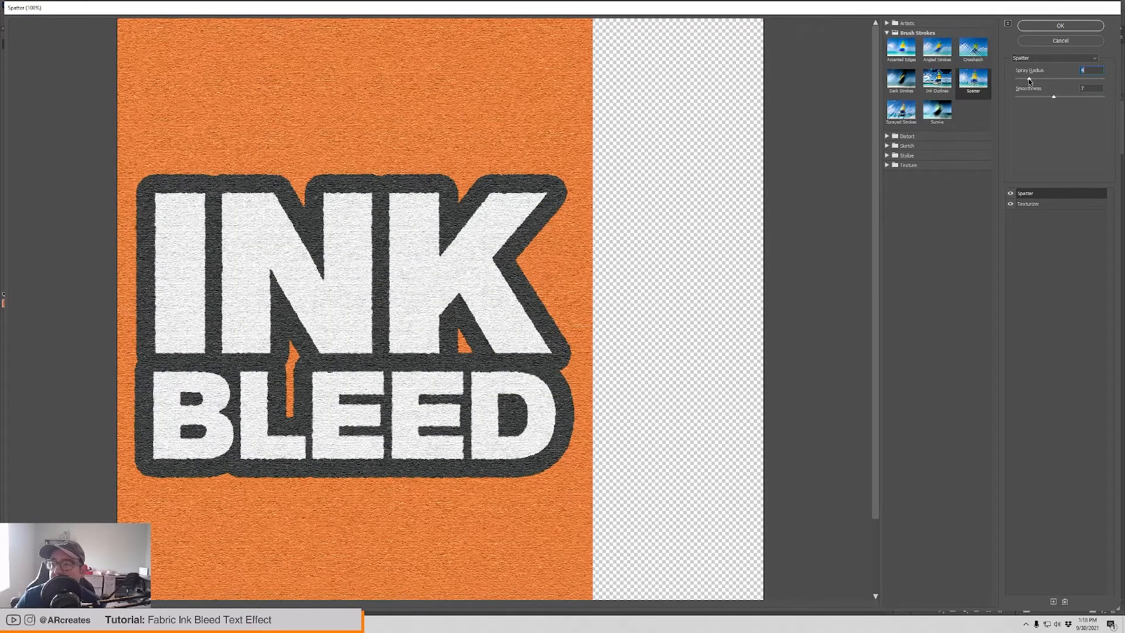
mouse_move(1029, 79)
left_mouse_down()
mouse_move(1029, 98)
mouse_move(1046, 96)
left_mouse_up()
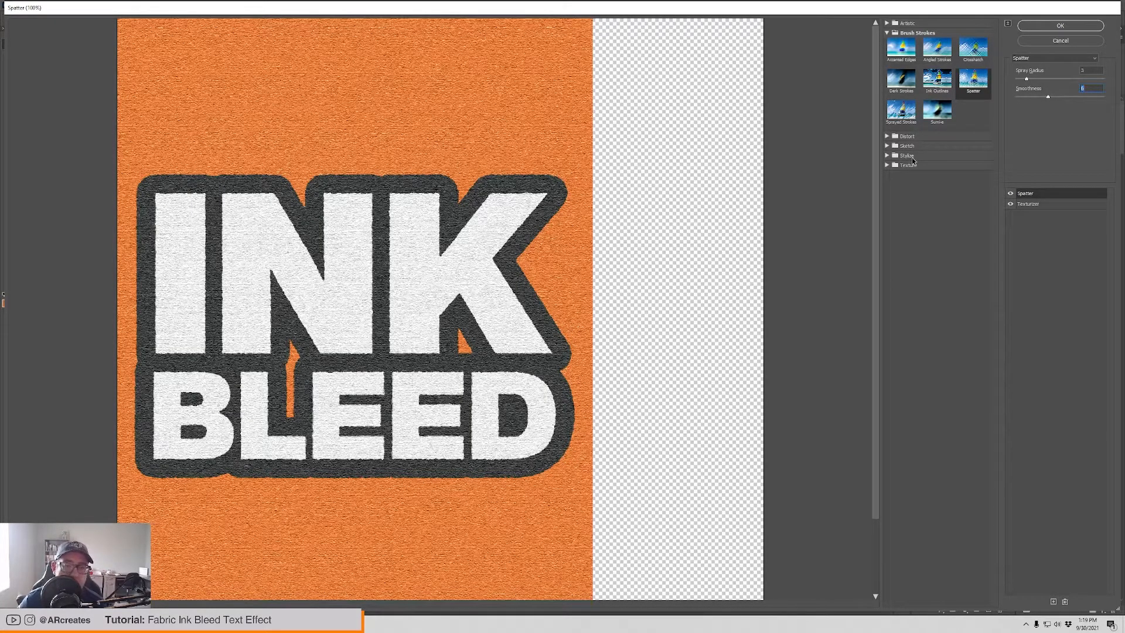
left_click(1072, 27)
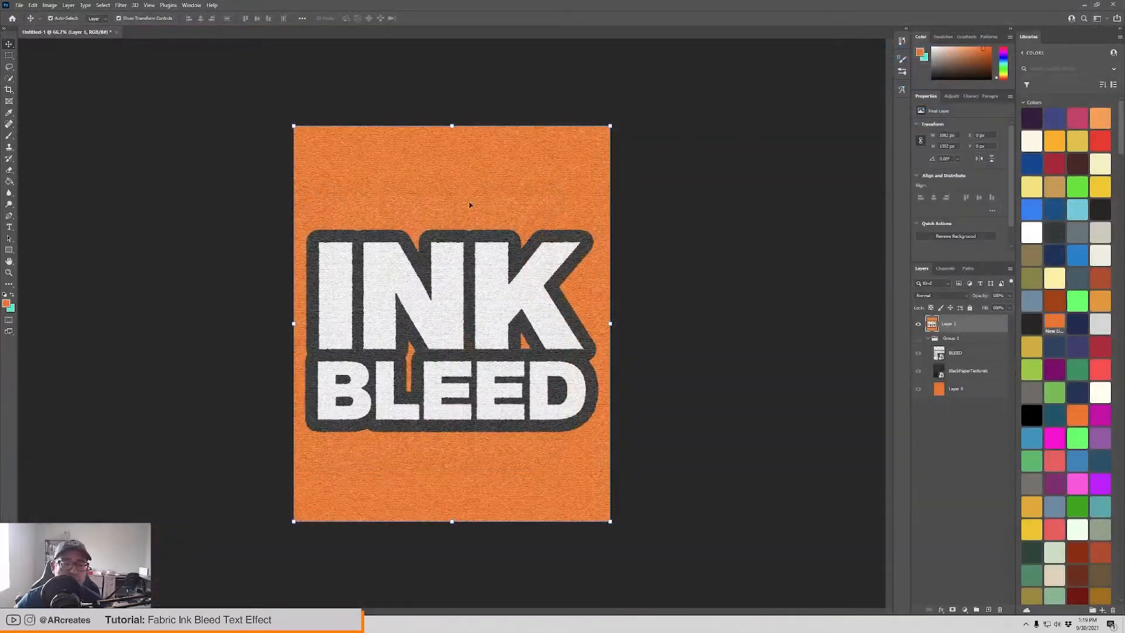
Step: Examine the texture and rough edges of the INK and BLEED lettering up close
key("z")
left_click(396, 250)
left_click(395, 251)
left_click(396, 250)
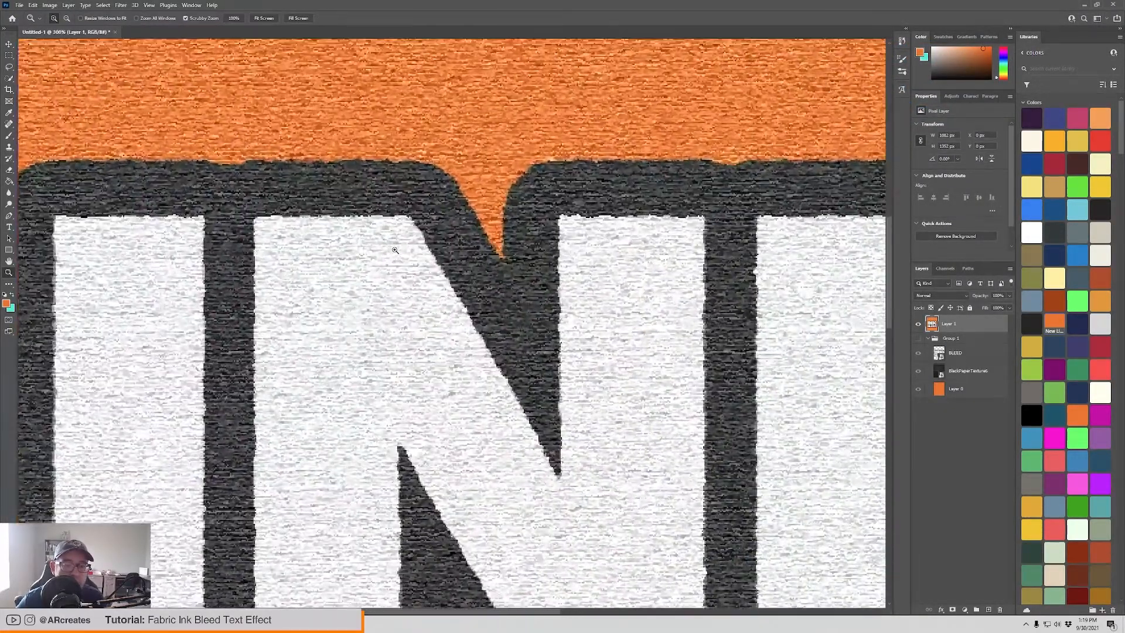
left_click_drag(444, 331, 574, 192)
left_click(423, 226, "alt")
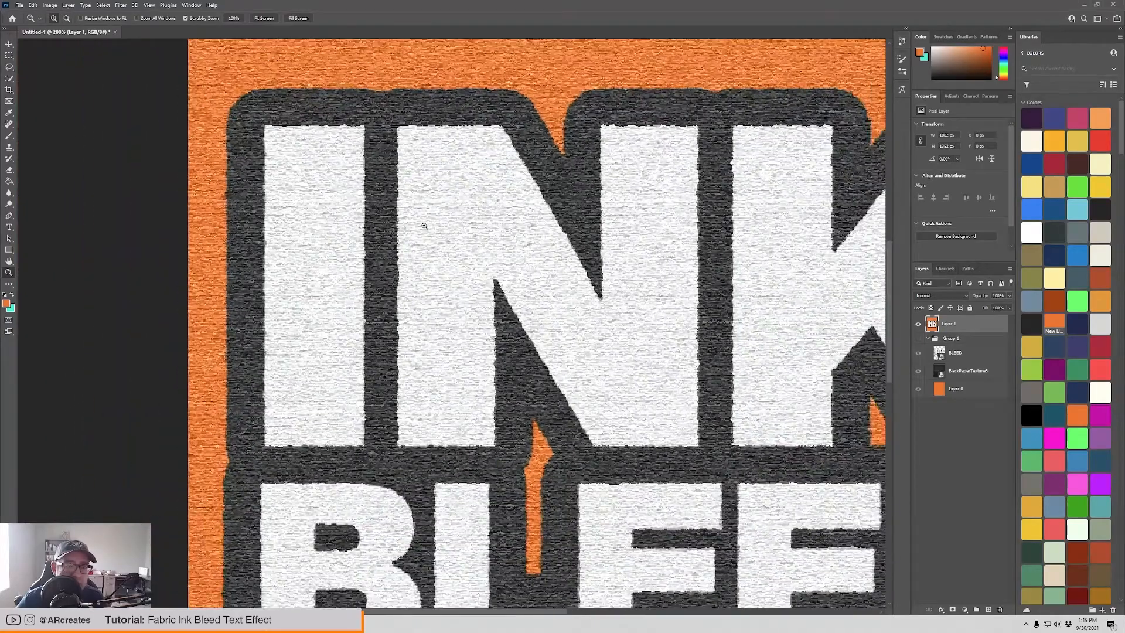
left_click_drag(234, 491, 342, 285)
left_click(595, 289, "alt")
left_click(596, 289, "alt")
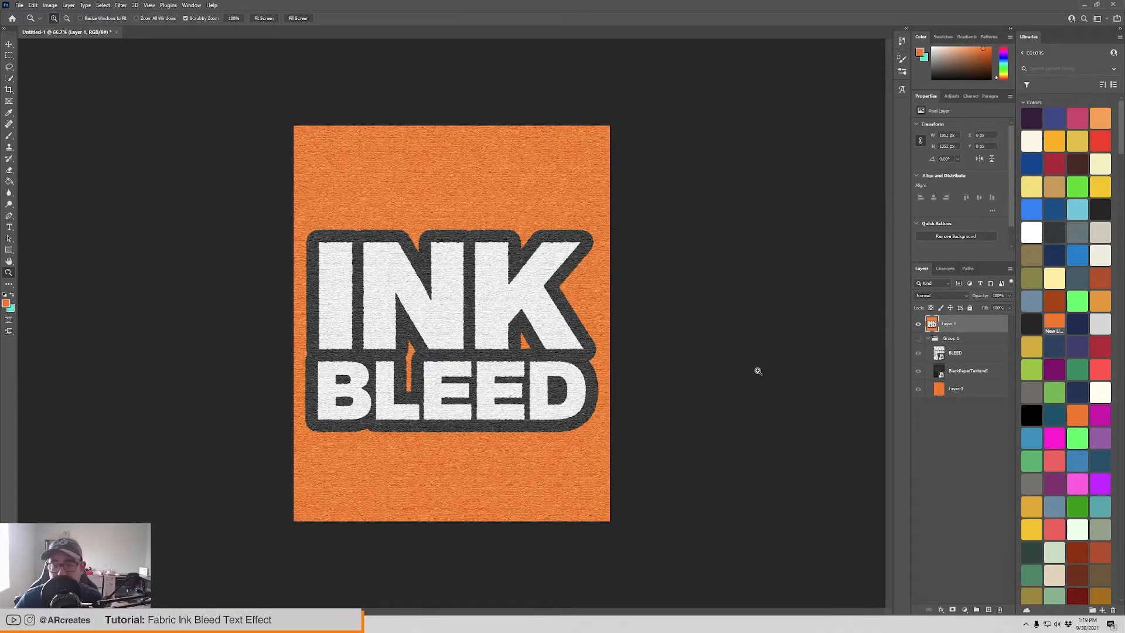
Step: Duplicate Layer 1 and apply a Gaussian Blur with a 1.2-pixel radius to the copy
key("ctrl+j")
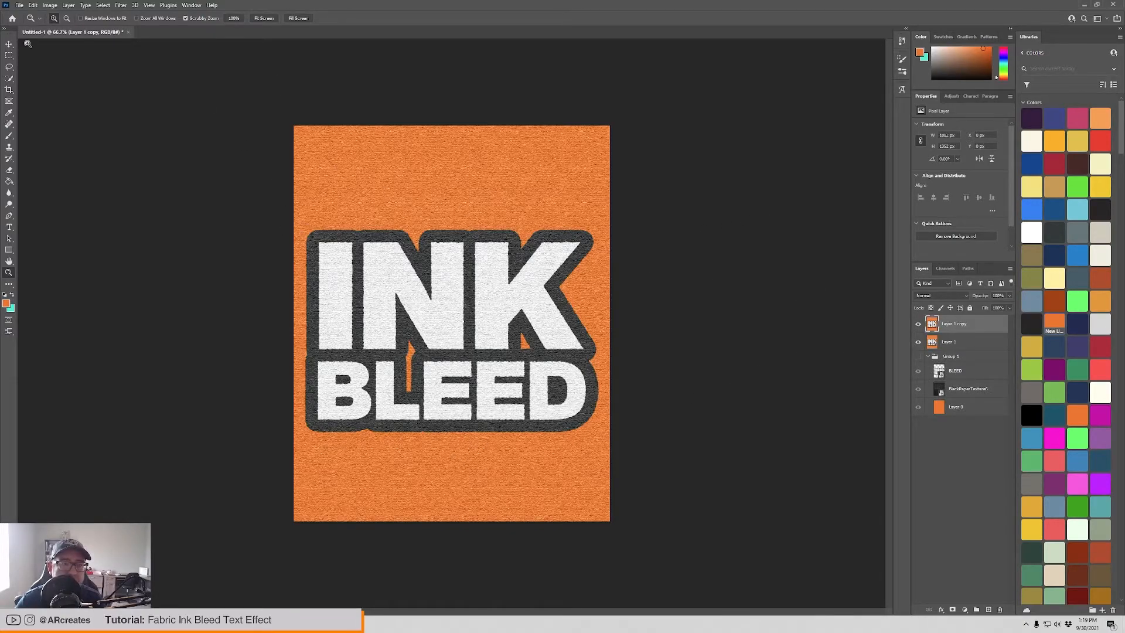
left_click(121, 5)
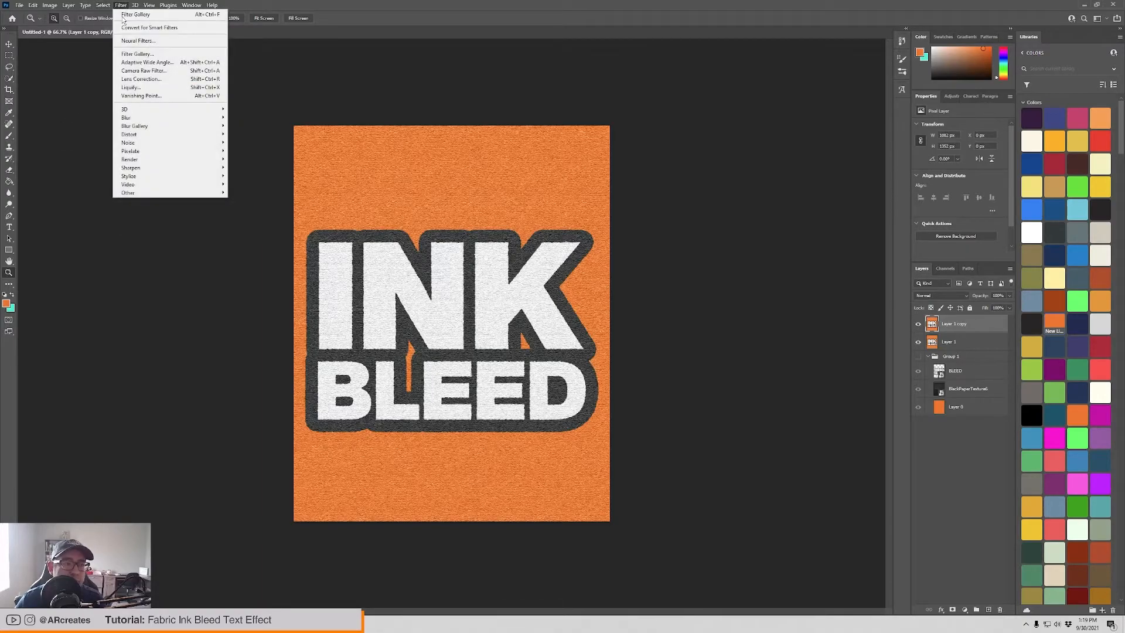
mouse_move(170, 117)
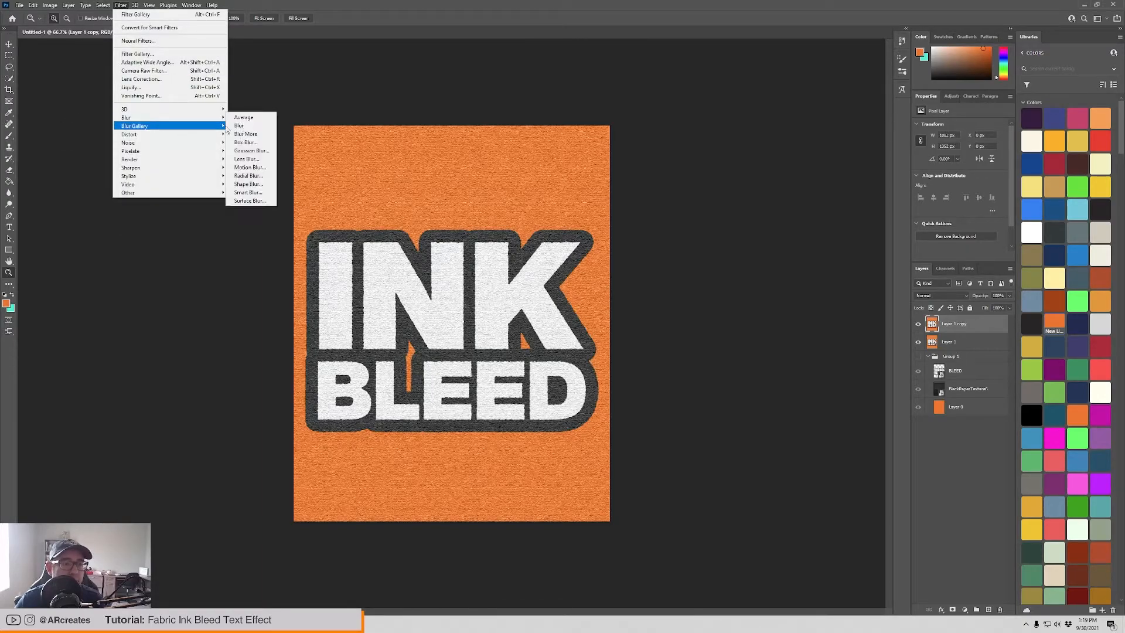
left_click(265, 150)
left_click_drag(654, 246, 648, 245)
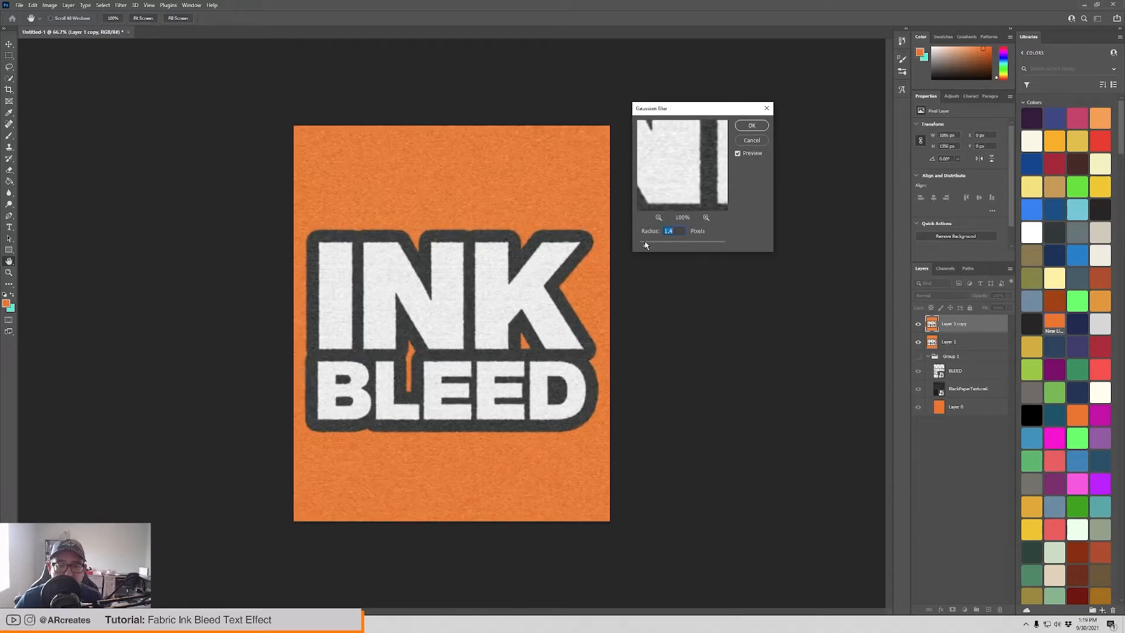
left_click_drag(643, 245, 645, 245)
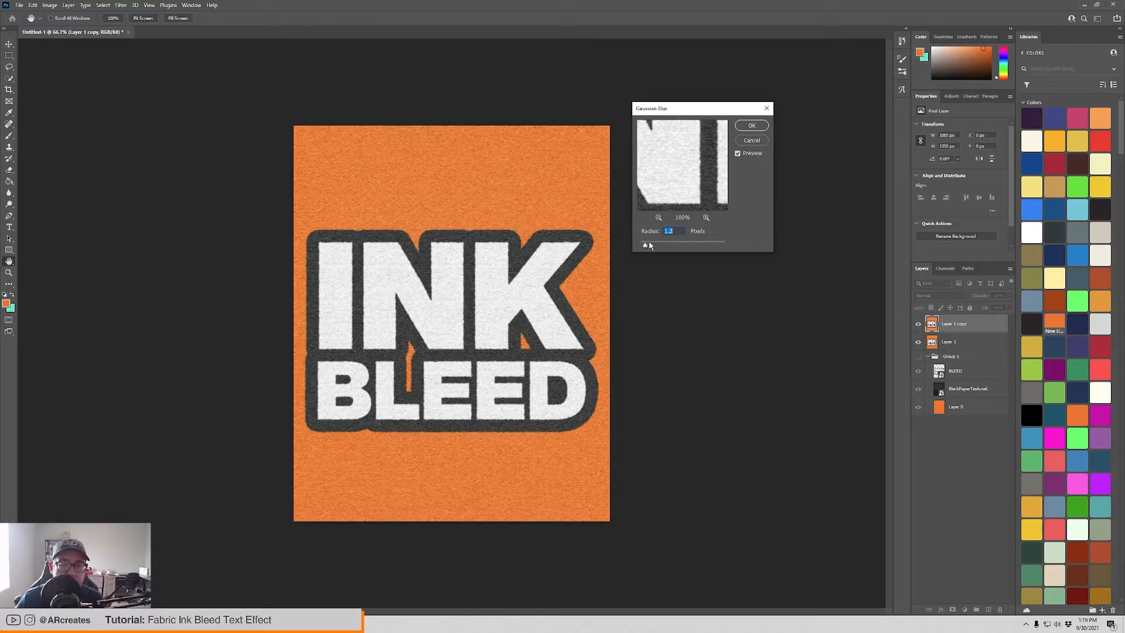
left_click_drag(646, 245, 679, 240)
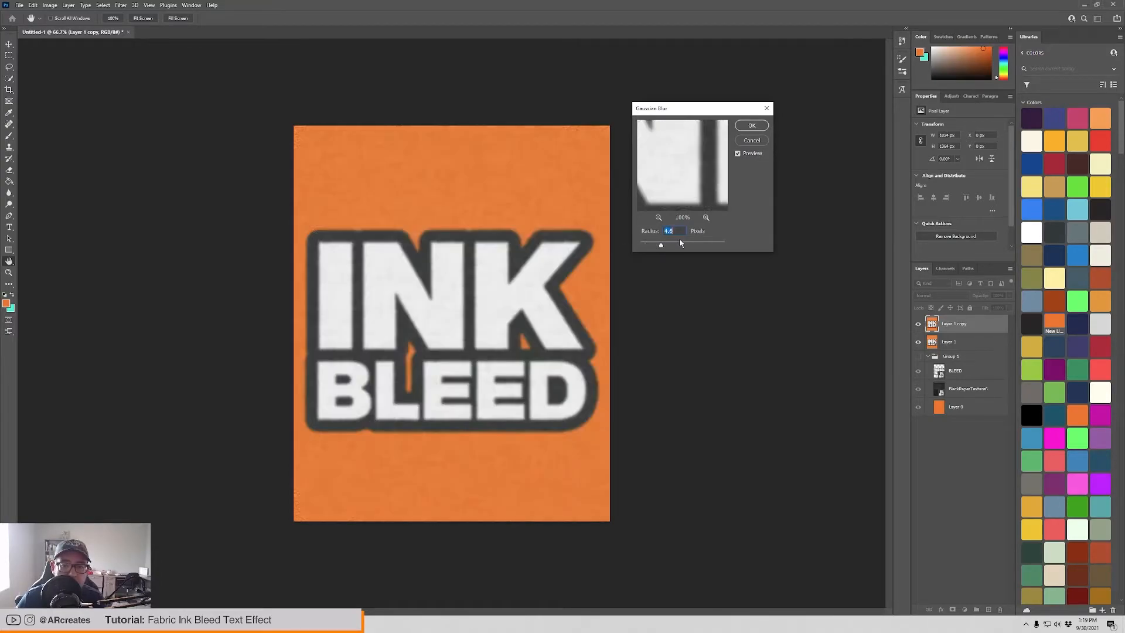
left_click(642, 245)
left_click_drag(642, 245, 645, 245)
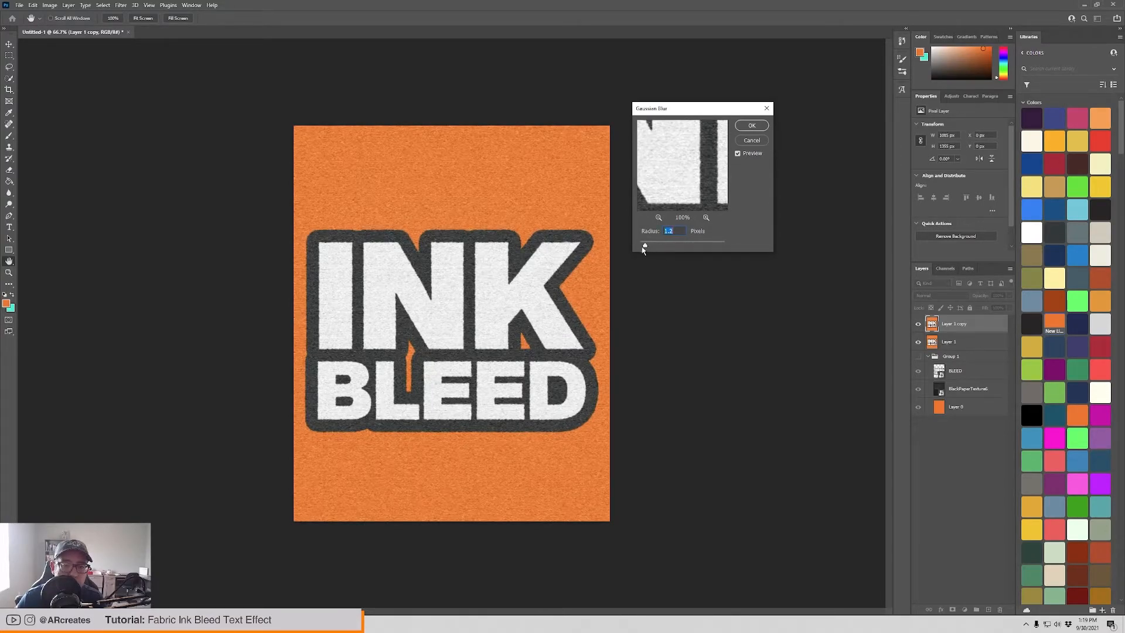
left_click(755, 126)
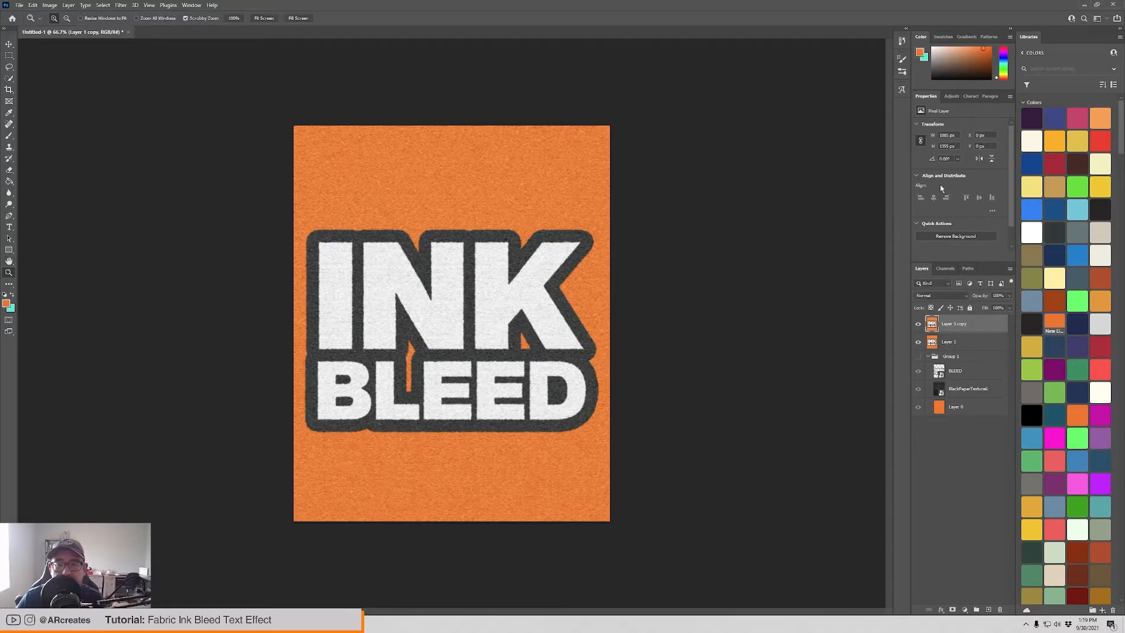
Step: Compare the artwork with the blurred layer copy hidden and shown
left_click(919, 324)
left_click(918, 324)
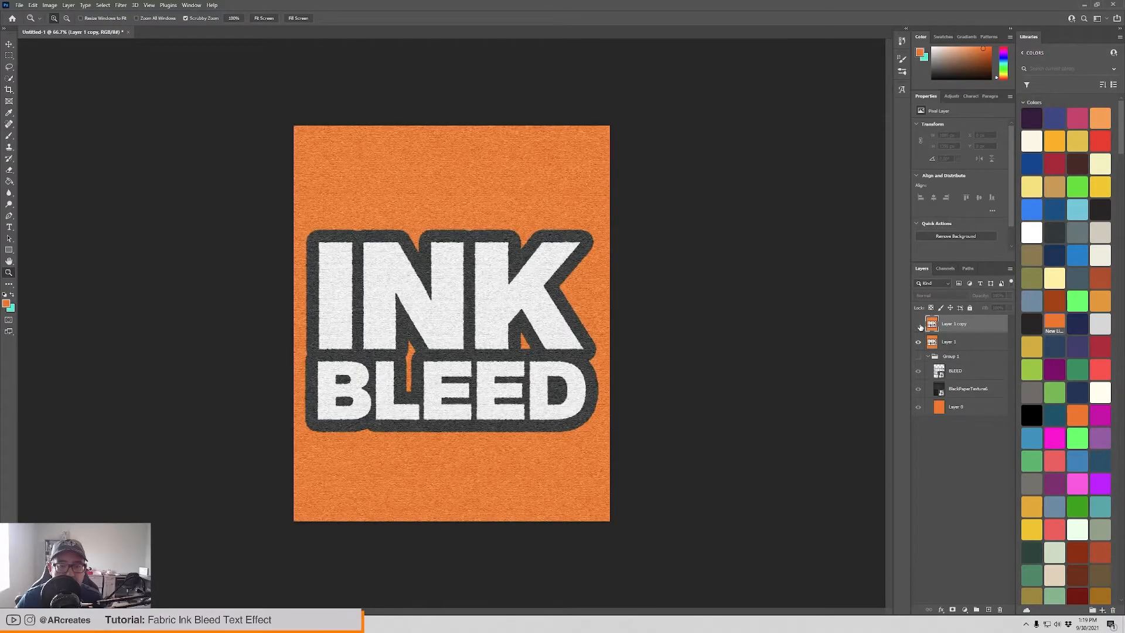
left_click(919, 324)
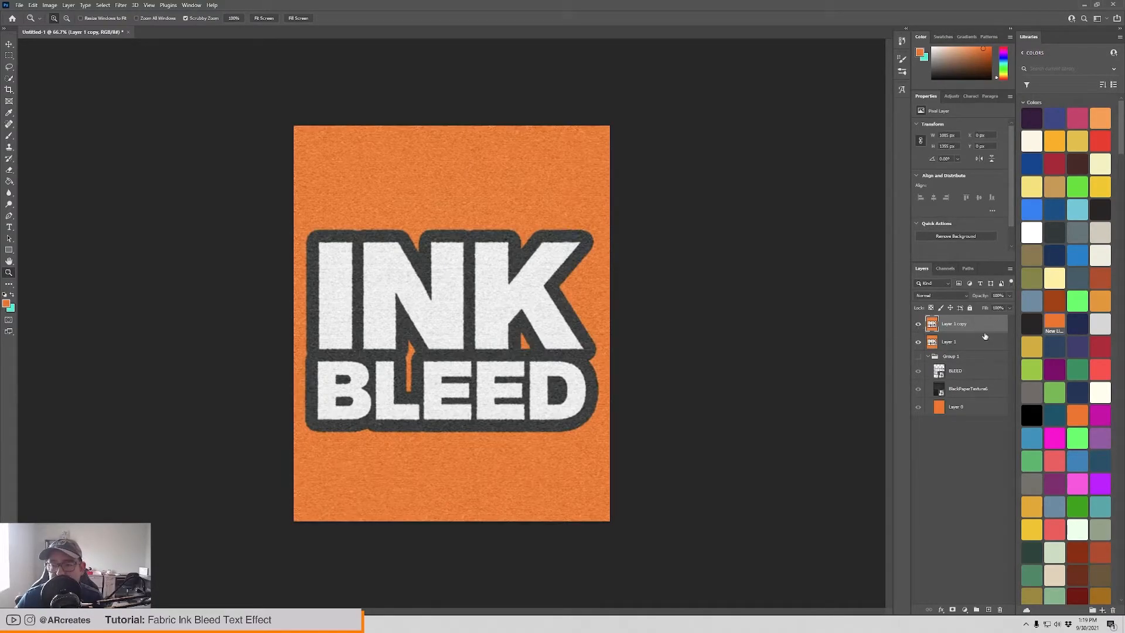
Step: Set the blurred copy's blend mode to Pin Light and compare the lettering with the copy hidden and shown
left_click(944, 296)
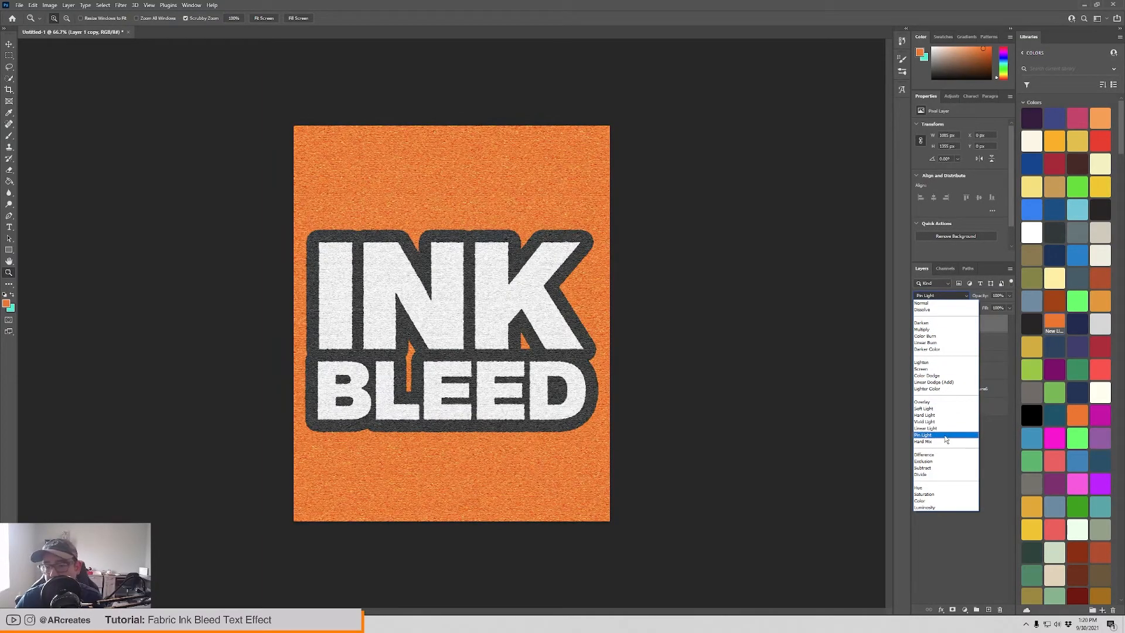
left_click(945, 436)
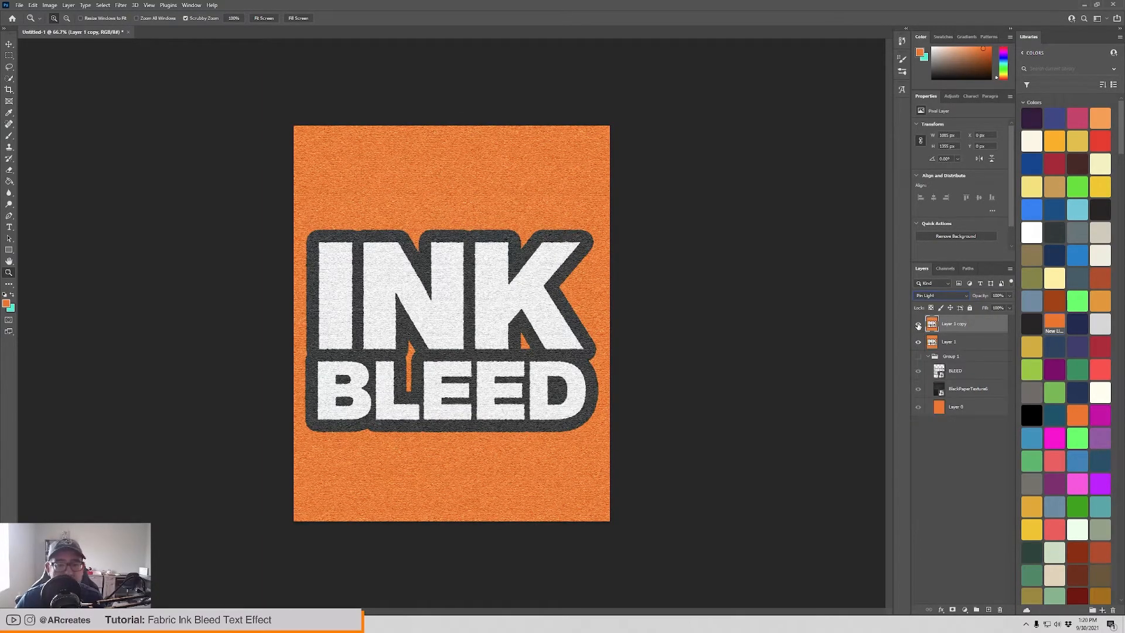
left_click(918, 325)
left_click(918, 325)
left_click(918, 325)
left_click(918, 325)
left_click(586, 259)
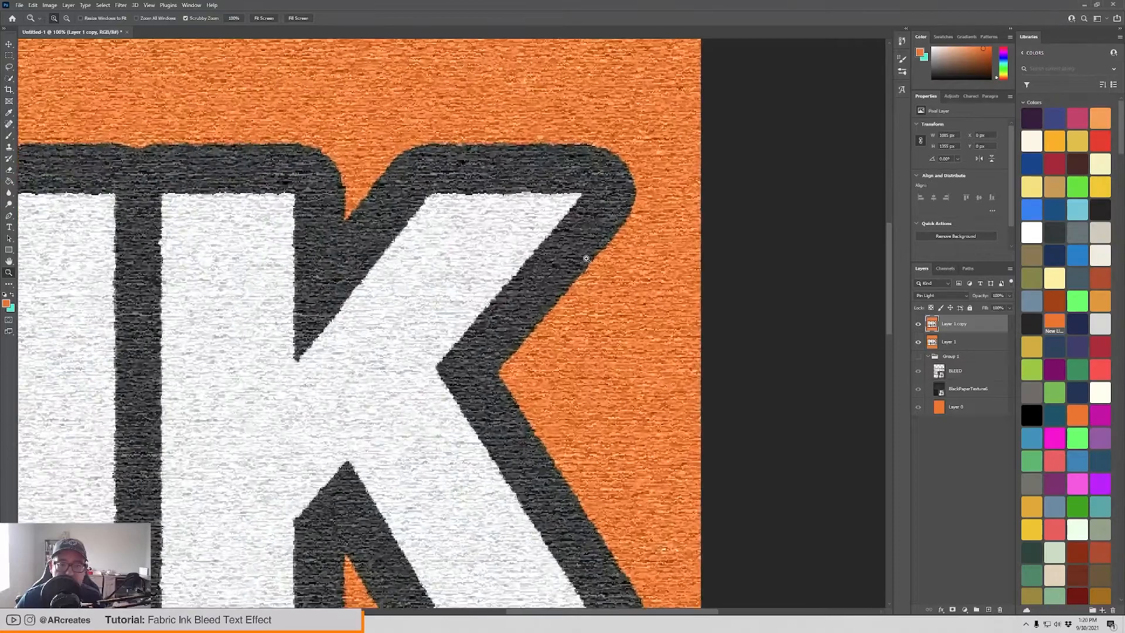
left_click(586, 258)
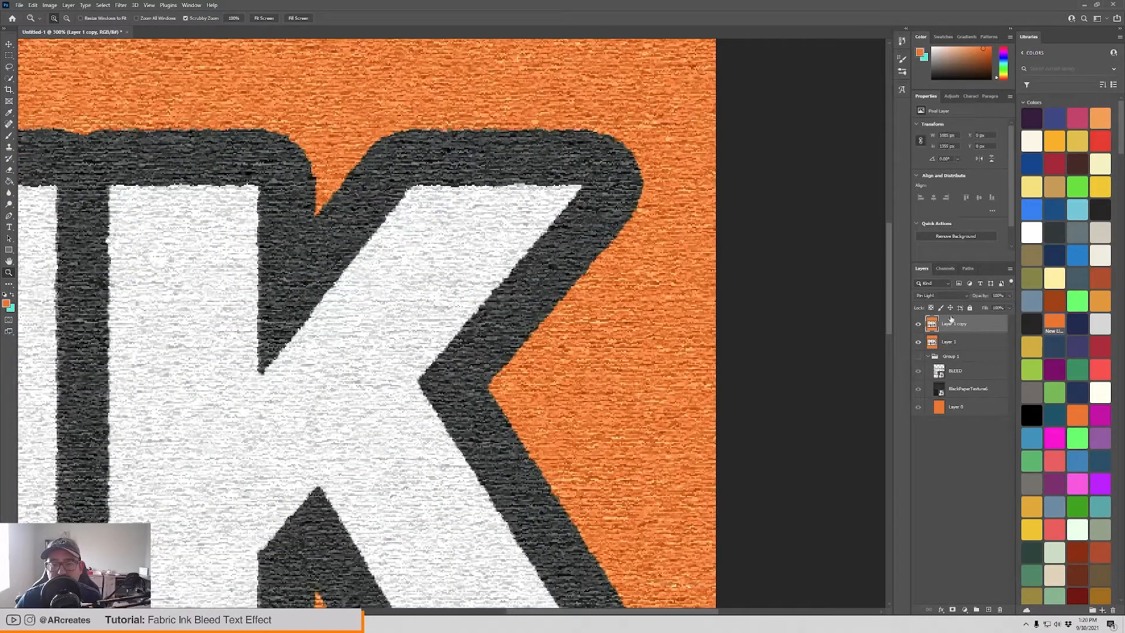
Step: Change the blurred copy's blend mode to Overlay and reduce its fill to 57%
left_click(1007, 308)
mouse_move(986, 319)
left_mouse_down()
mouse_move(1006, 320)
mouse_move(983, 320)
left_mouse_up()
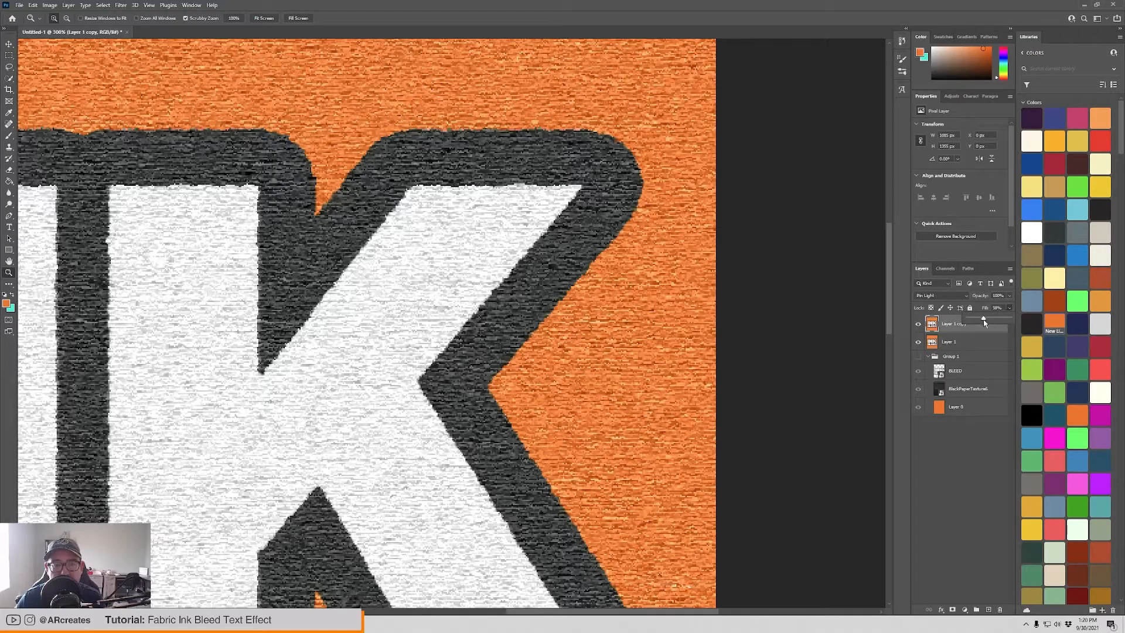
left_click(942, 295)
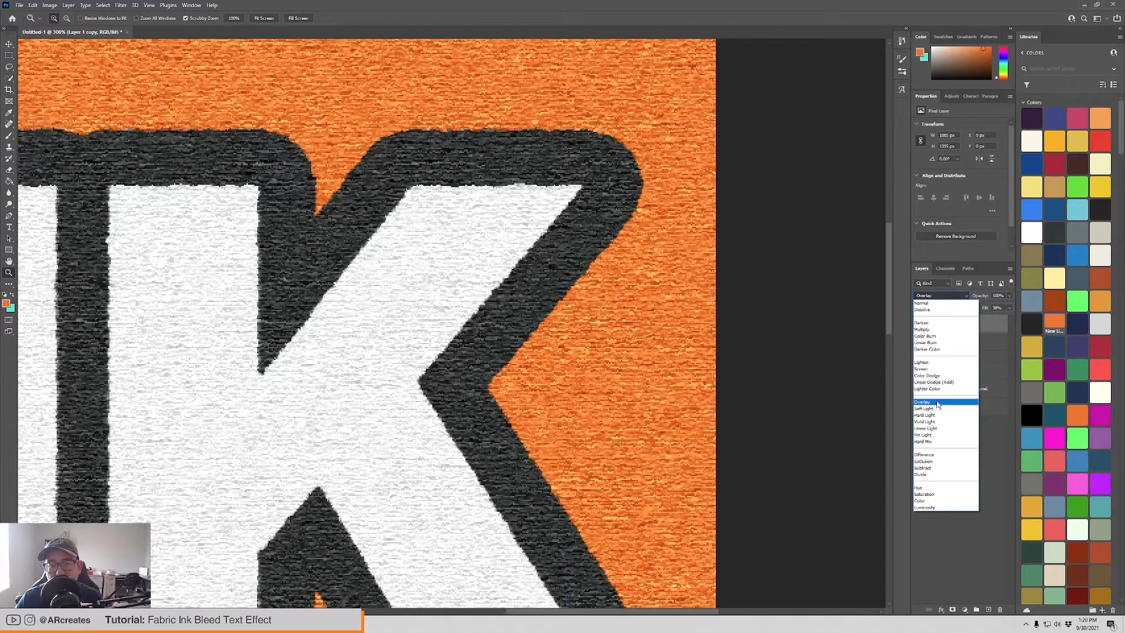
left_click(938, 404)
left_click(1010, 307)
mouse_move(988, 321)
left_mouse_down()
mouse_move(1007, 320)
mouse_move(977, 319)
left_mouse_up()
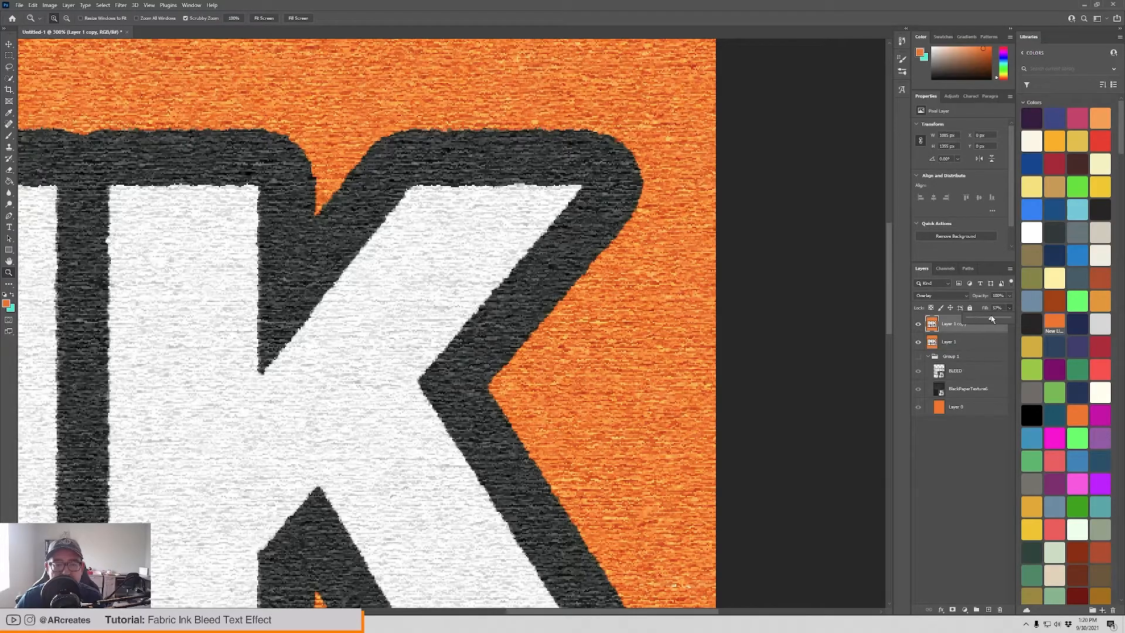
Step: Review the Overlay blend across the whole INK BLEED artwork
left_click(504, 278, "alt")
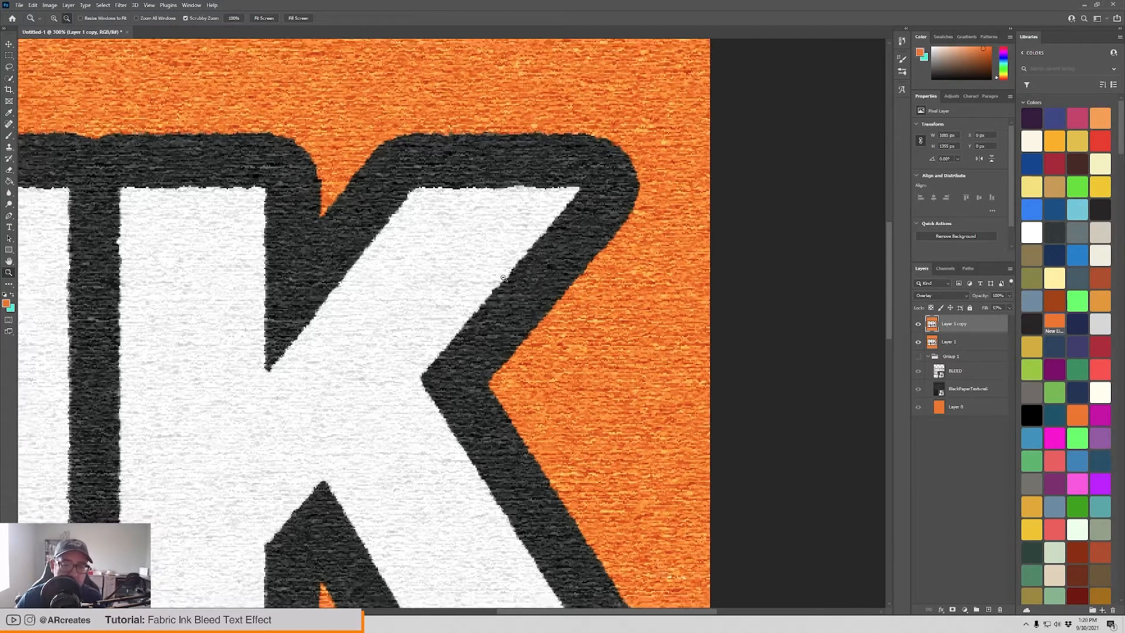
left_click(504, 279, "alt")
left_click(503, 278, "alt")
left_click(504, 279, "alt")
left_click(503, 277, "alt")
left_click(473, 325)
left_click(472, 325)
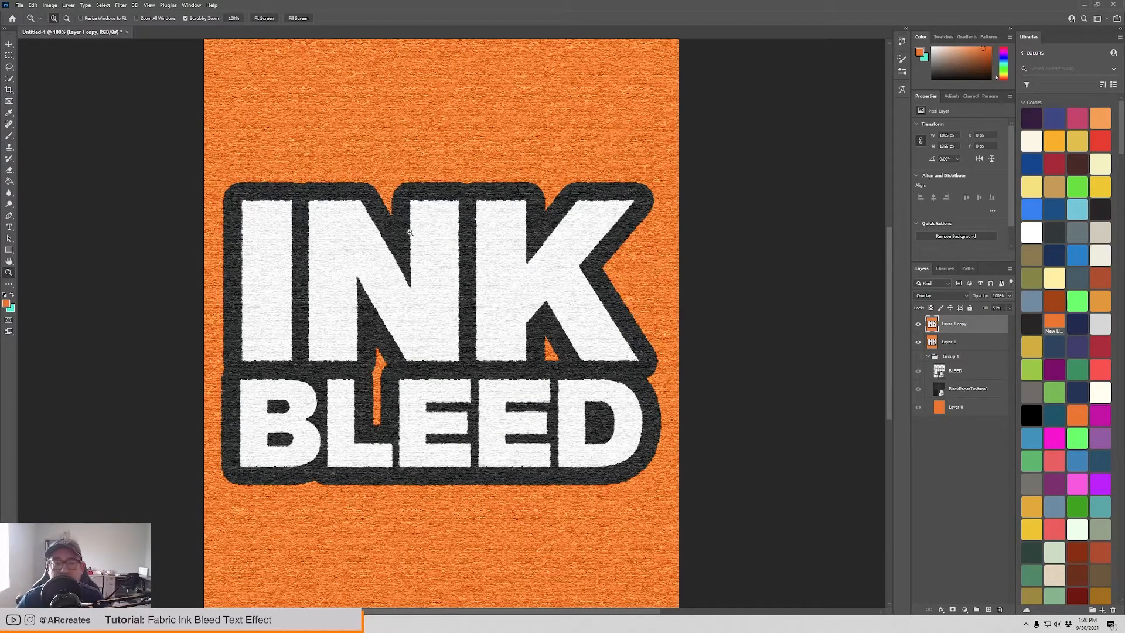
Step: Duplicate the base artwork layer together with its blurred copy and convert the two duplicates into one smart object
left_click(978, 345, "shift")
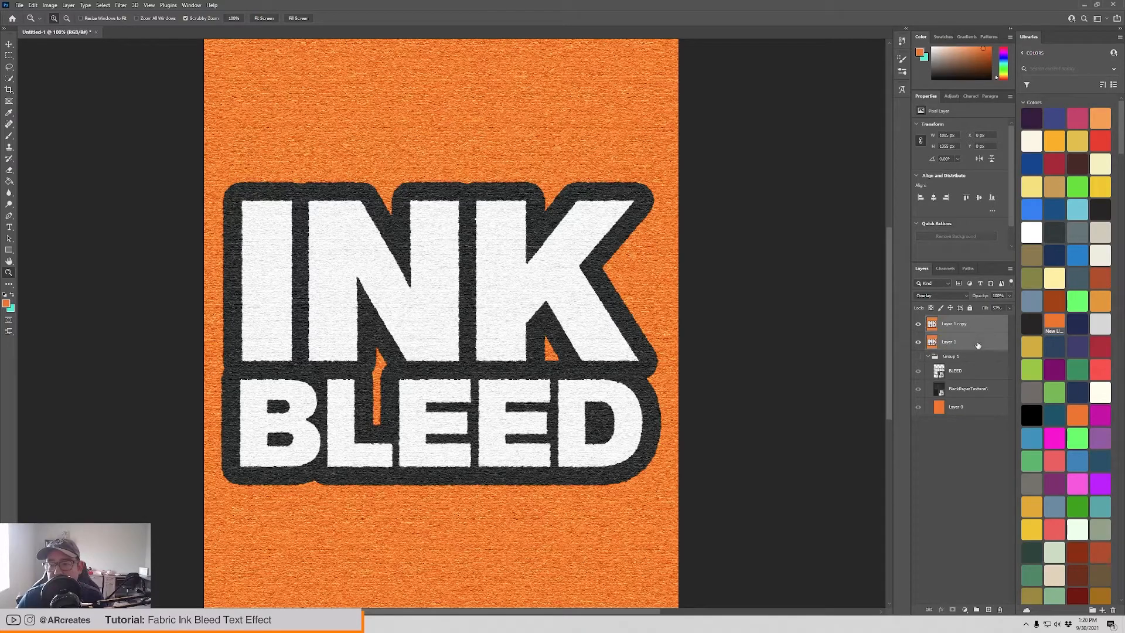
key("super")
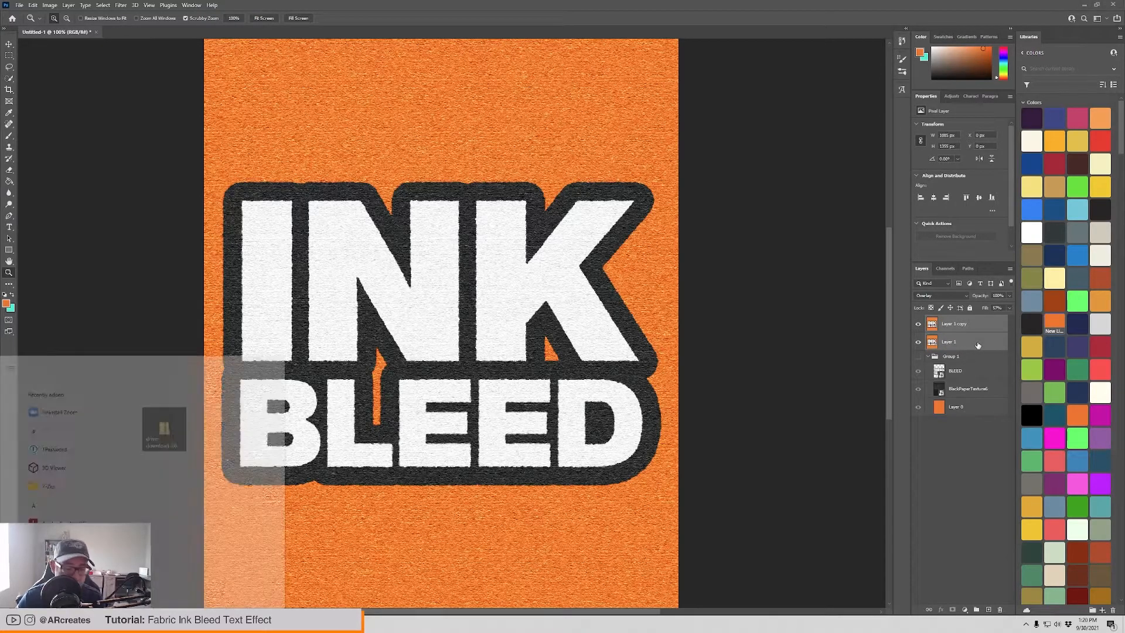
key("super")
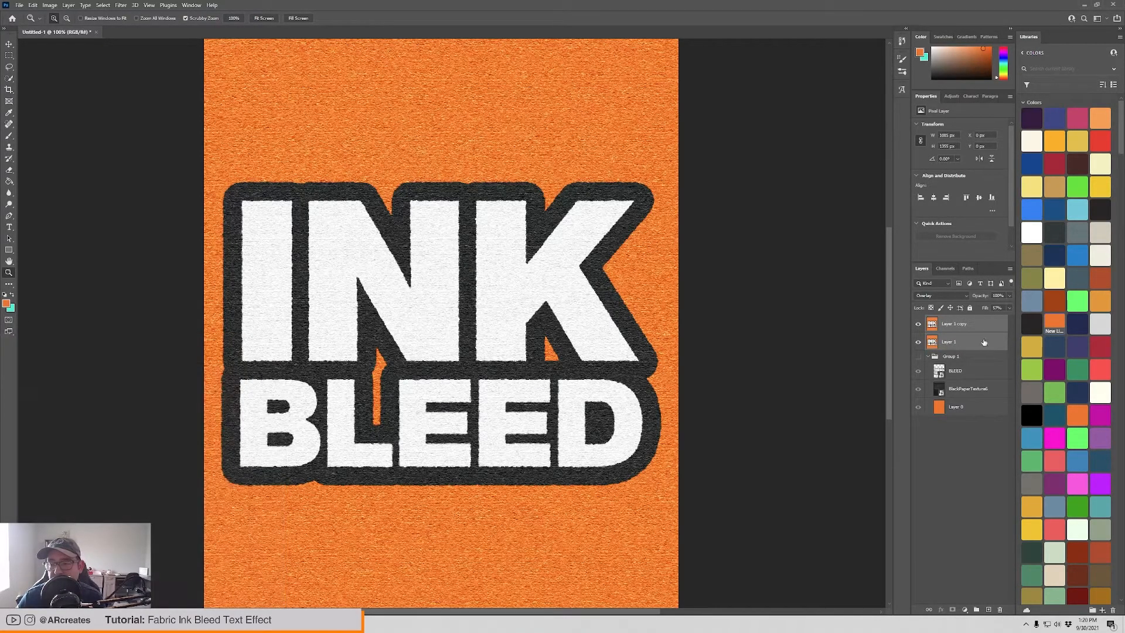
key("ctrl+j")
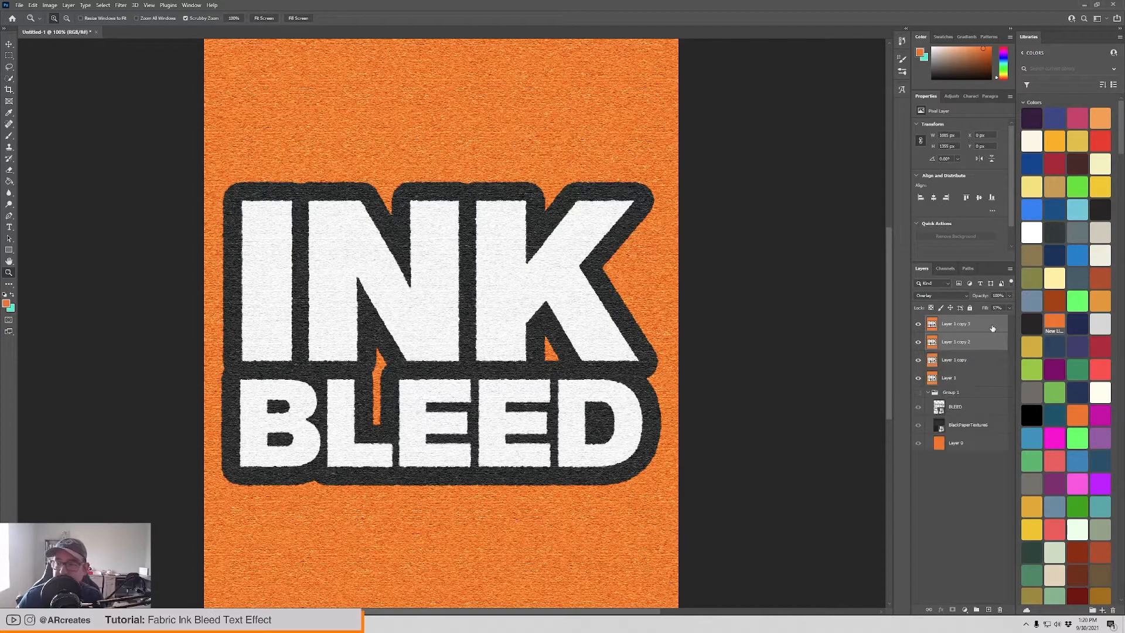
right_click(992, 329)
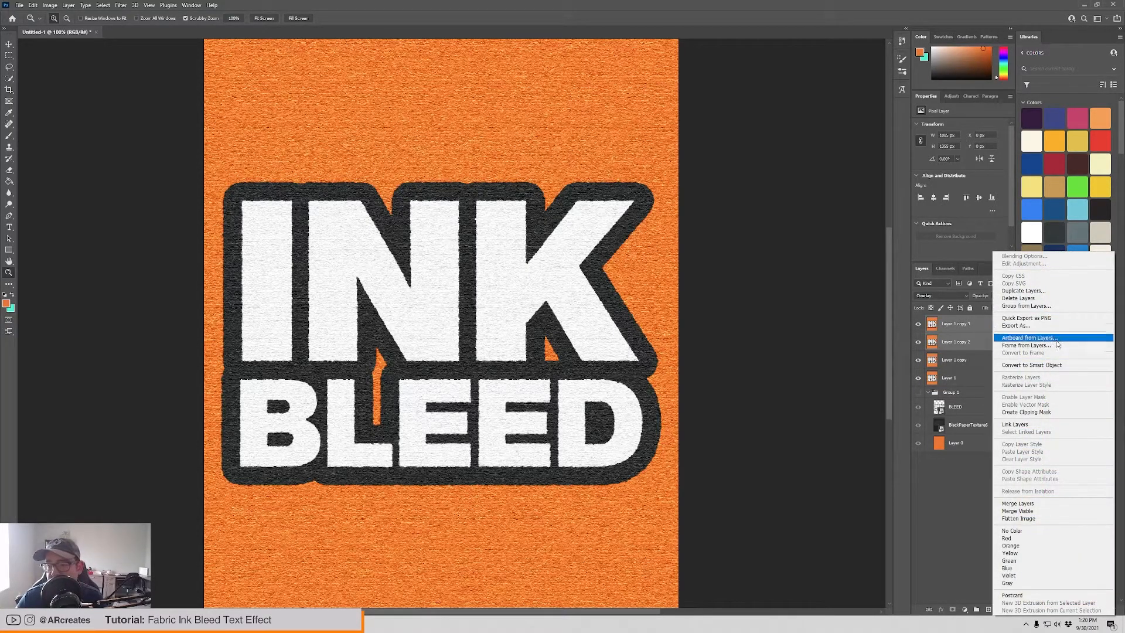
left_click(1064, 366)
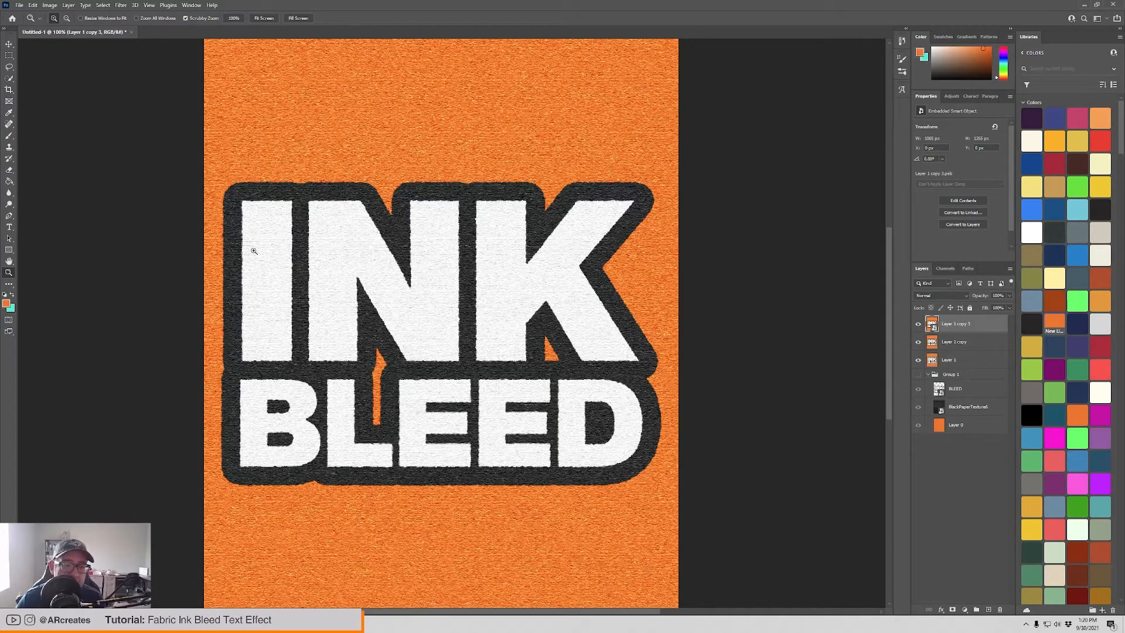
Step: Apply a Brightness/Contrast adjustment to the combined smart object, reducing its contrast
left_click(103, 5)
mouse_move(125, 4)
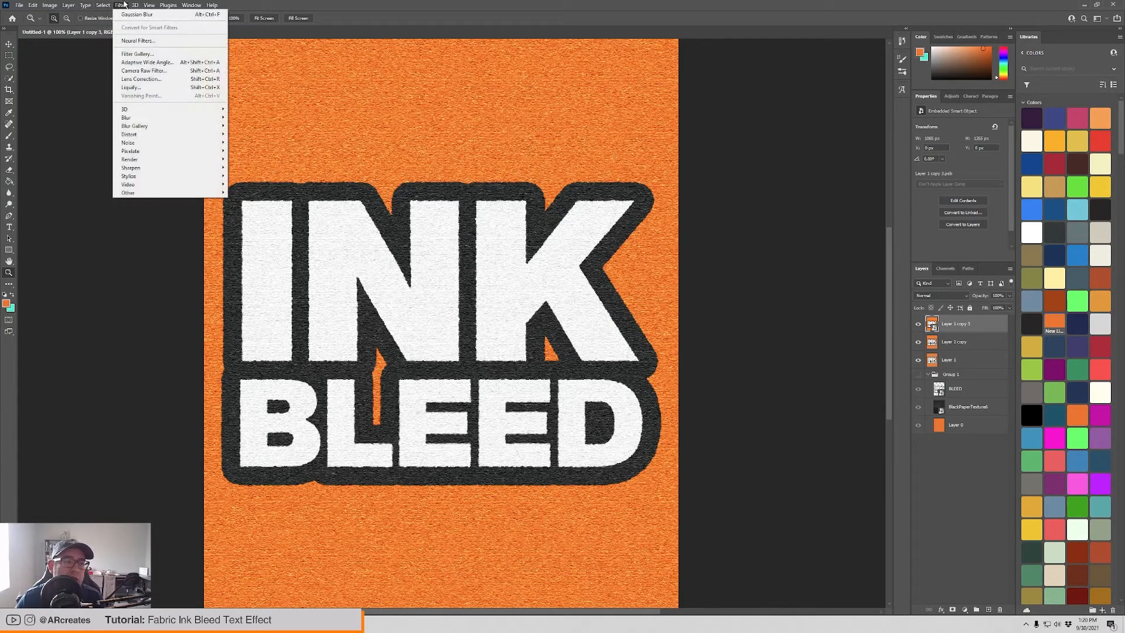
mouse_move(50, 5)
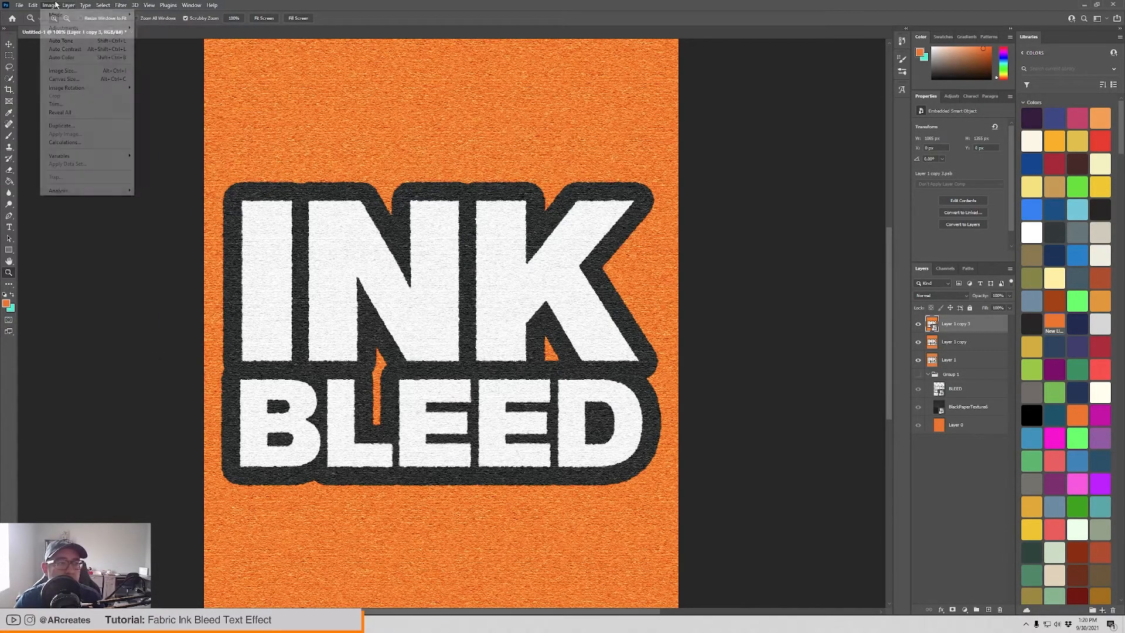
mouse_move(57, 28)
left_click(155, 28)
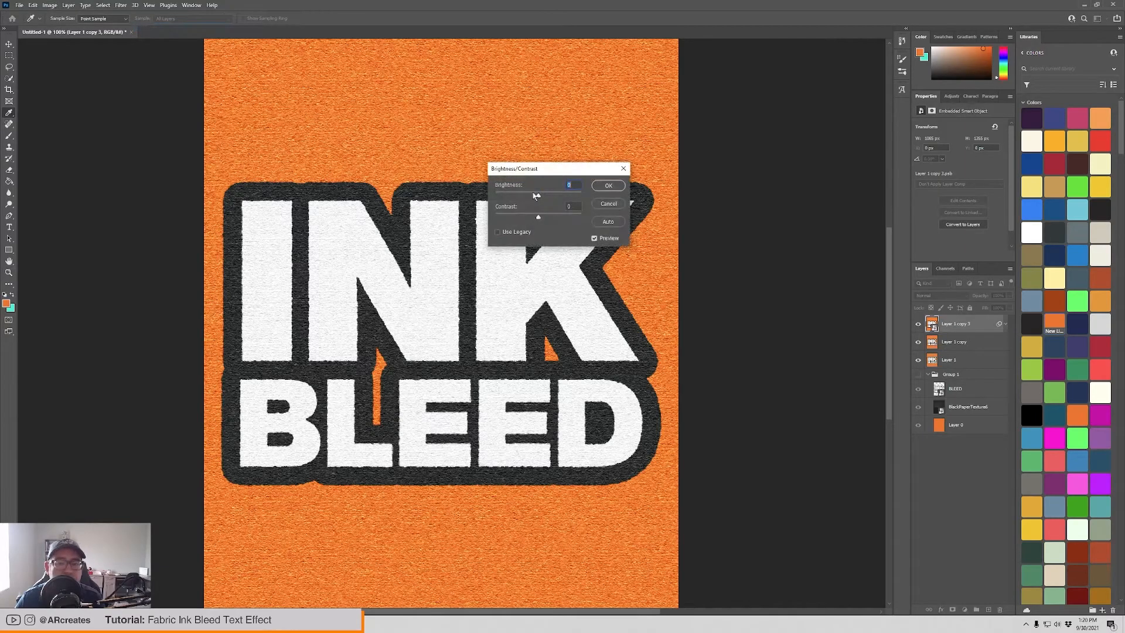
left_click_drag(539, 218, 484, 218)
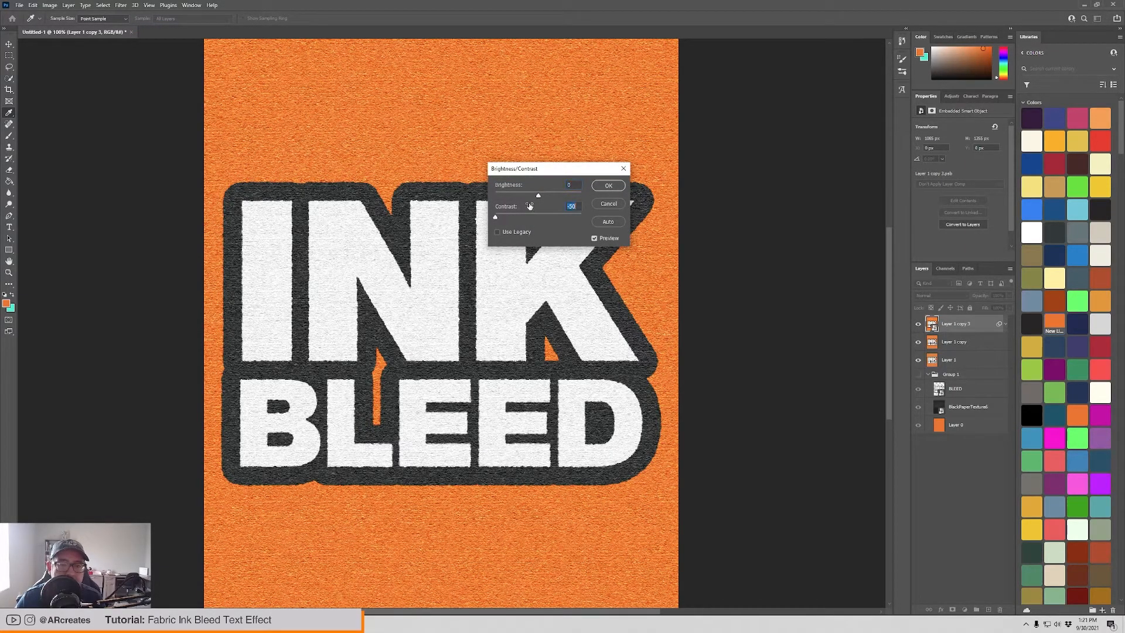
left_click_drag(540, 195, 534, 218)
left_click(608, 185)
key("z")
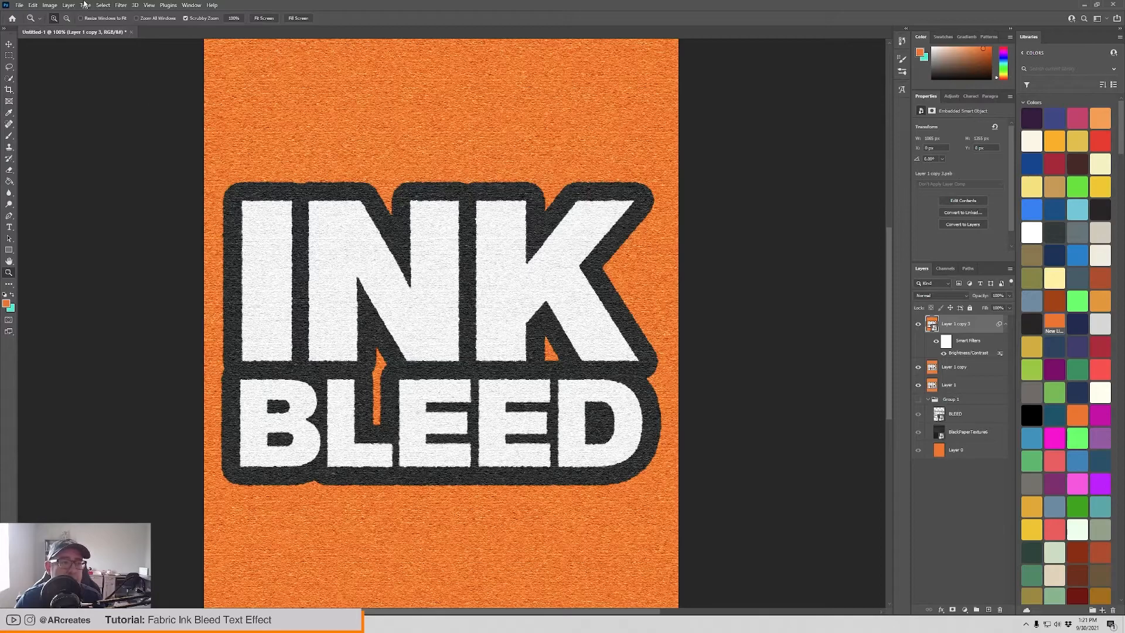
Step: Place BlackPaperTexture6.jpg from the papertexturespack folder as an embedded layer above the artwork
left_click(20, 5)
left_click(75, 198)
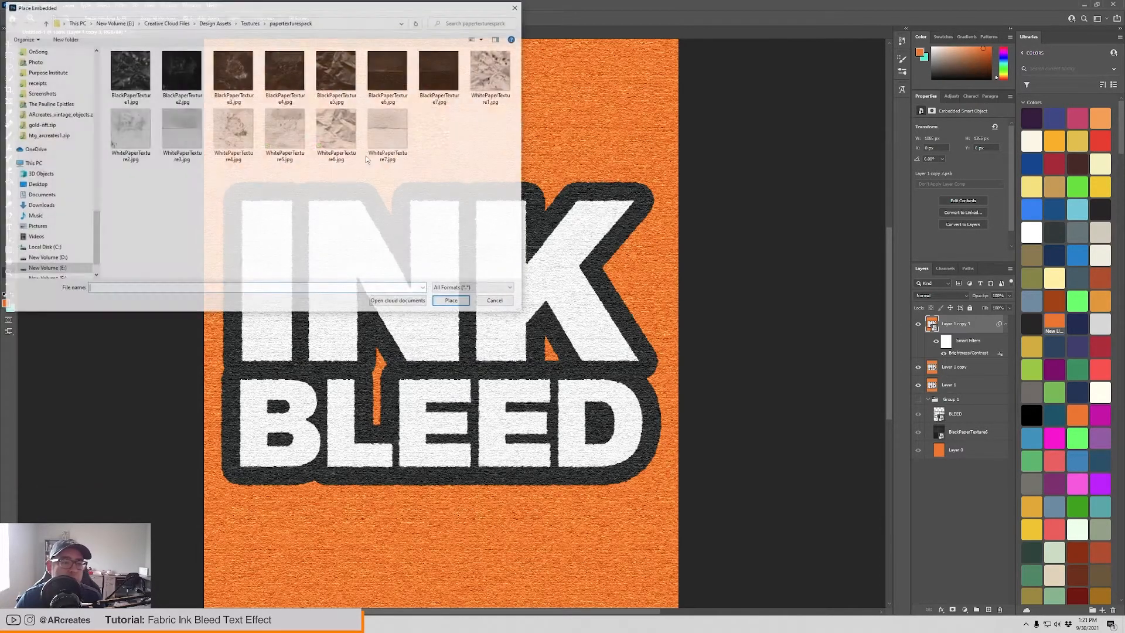
left_click(406, 72)
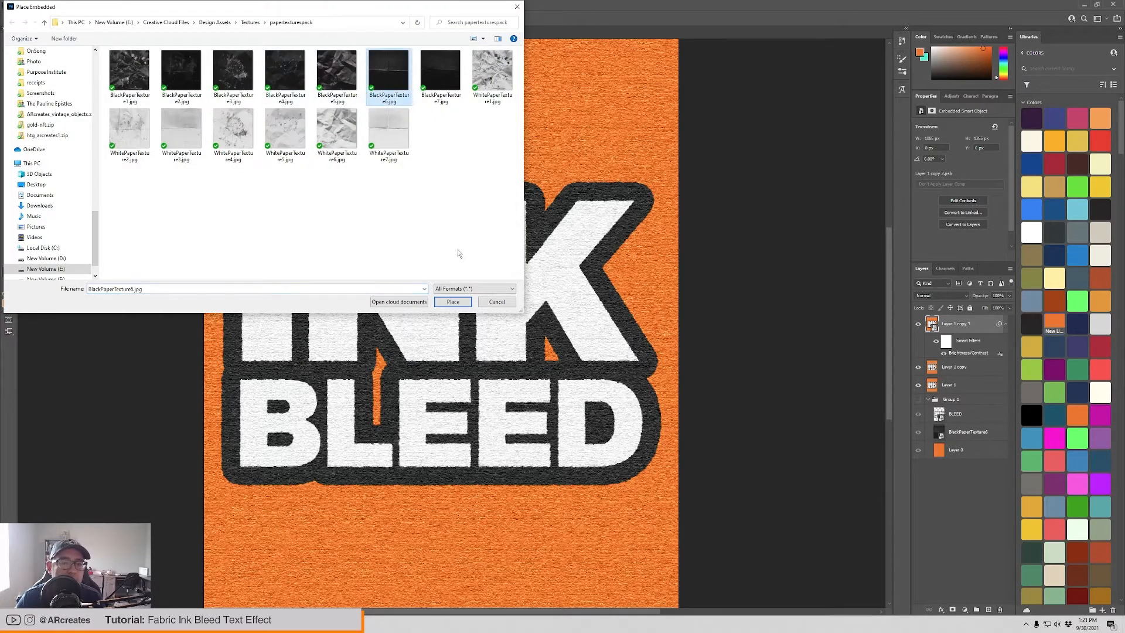
left_click(453, 301)
key("Return")
Step: Scale the placed black paper texture so it just covers the poster
key("z")
left_click(454, 284, "alt")
left_click(454, 283, "alt")
left_click(454, 283, "alt")
key("ctrl+t")
left_click_drag(744, 324, 554, 319)
key("Return")
Step: Set the black paper texture's blend mode to Screen and reduce its fill to 84%
left_click(459, 317)
left_click(459, 316)
left_click(460, 316)
left_click(949, 296)
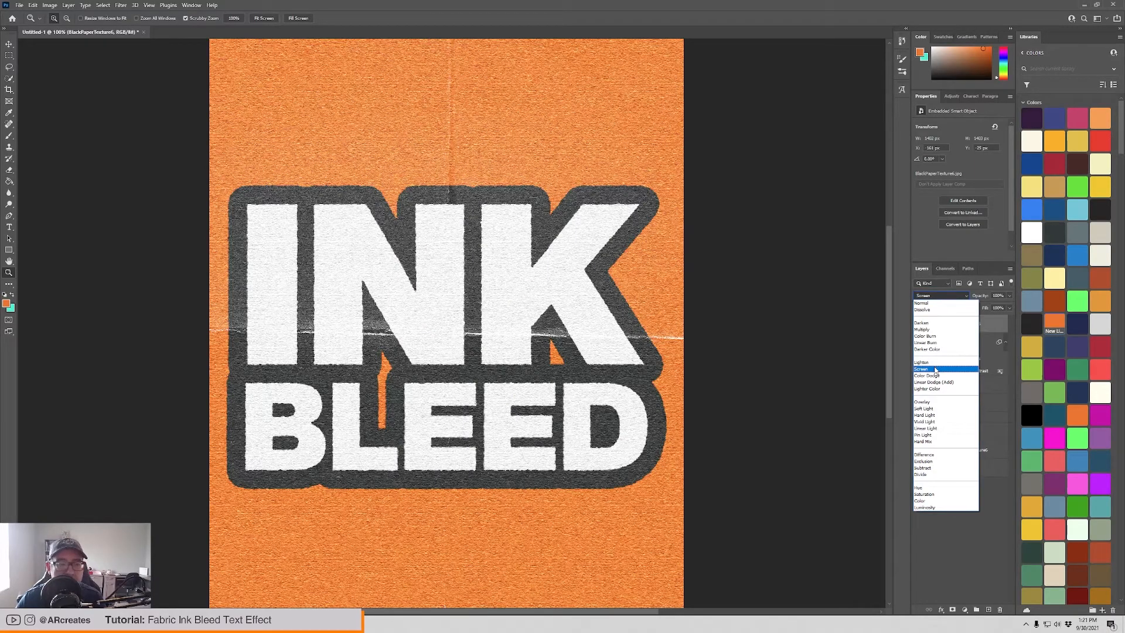
left_click(935, 370)
left_click(942, 296)
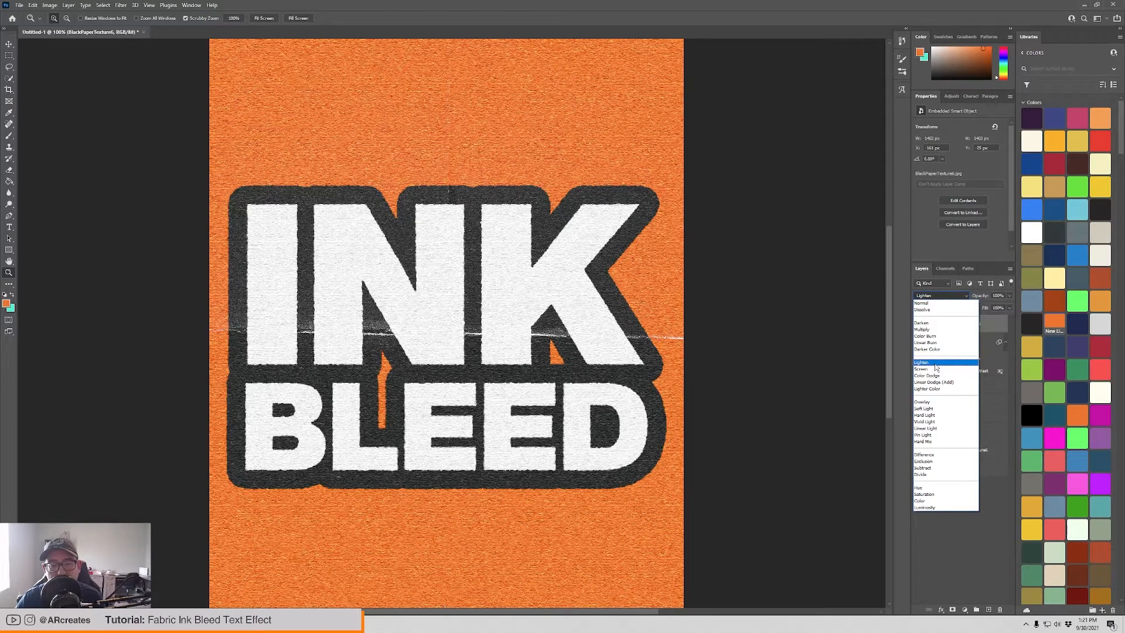
left_click(935, 369)
left_click(1009, 307)
left_click_drag(1009, 319, 1003, 320)
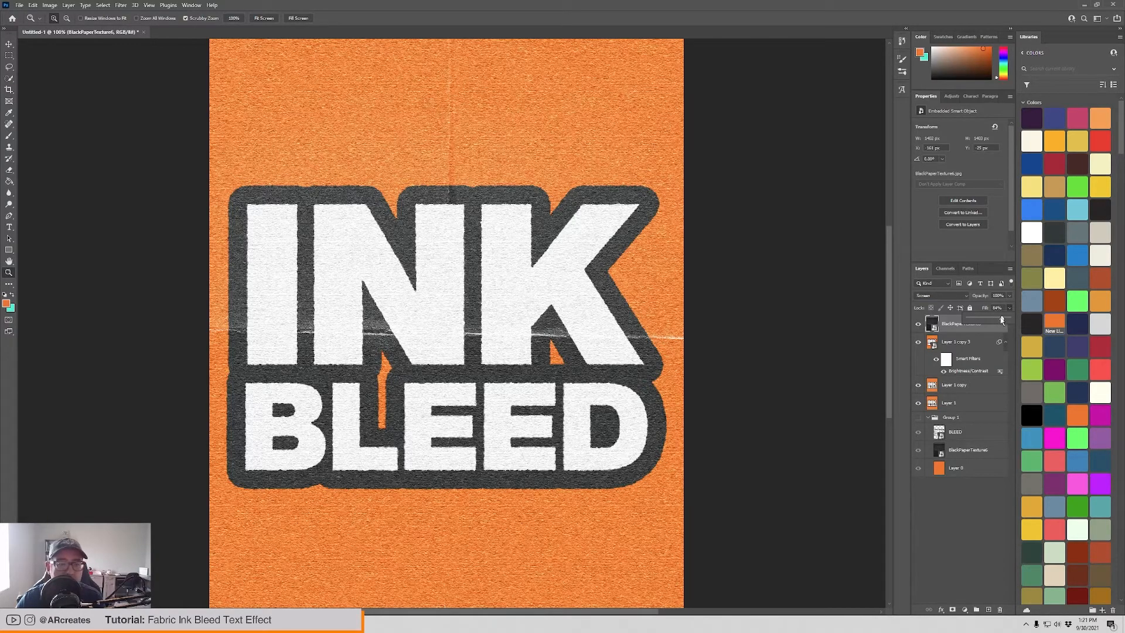
Step: Review the creased texture across the whole poster and hide the black paper texture layer
left_click(445, 303, "alt")
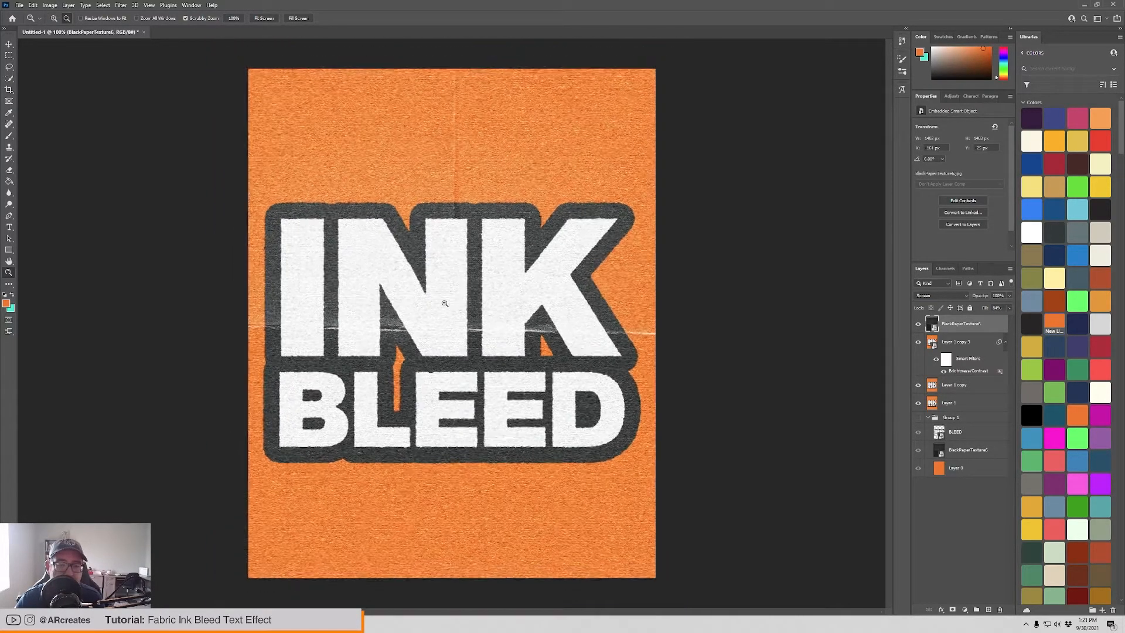
left_click(445, 303, "alt")
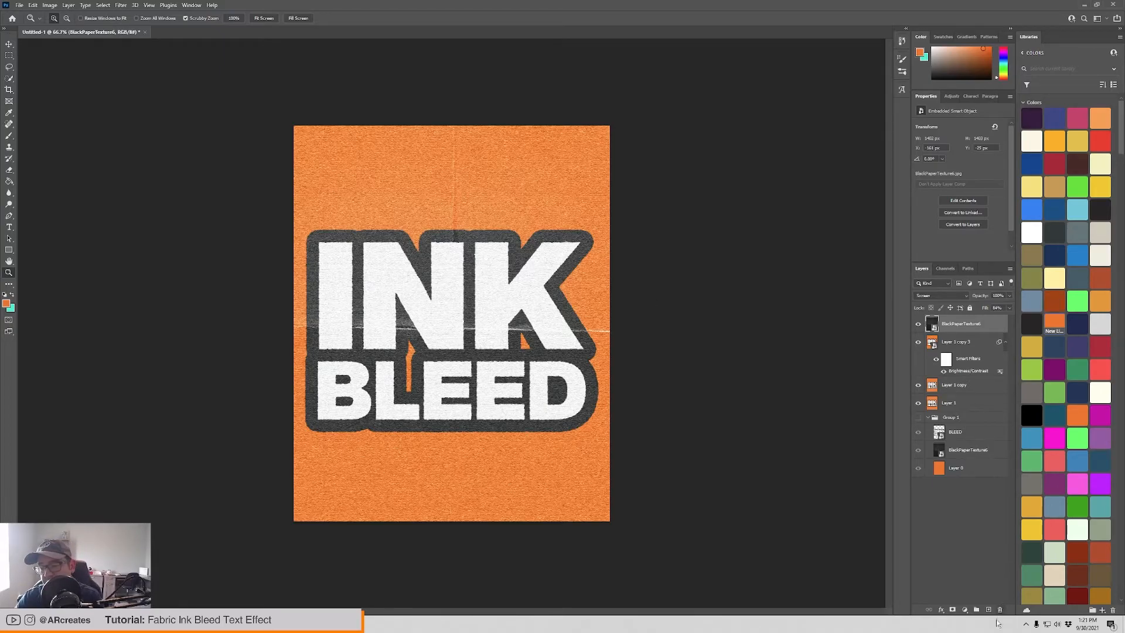
left_click(919, 324)
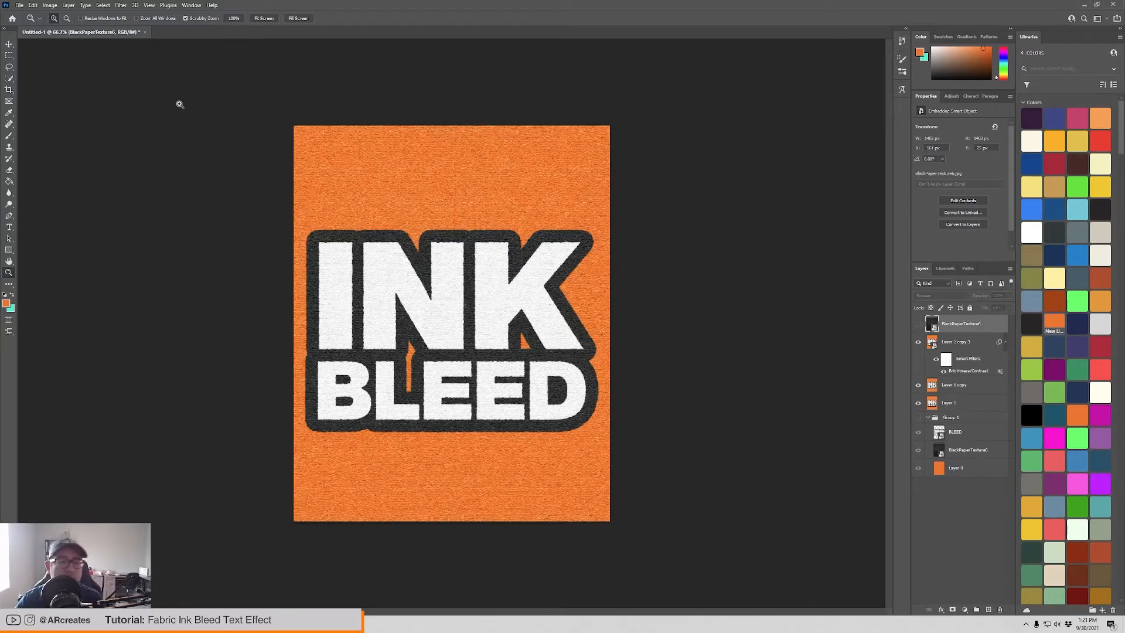
Step: Place image 23 from the Poster Textures folder as an embedded layer above the hidden paper texture
left_click(19, 5)
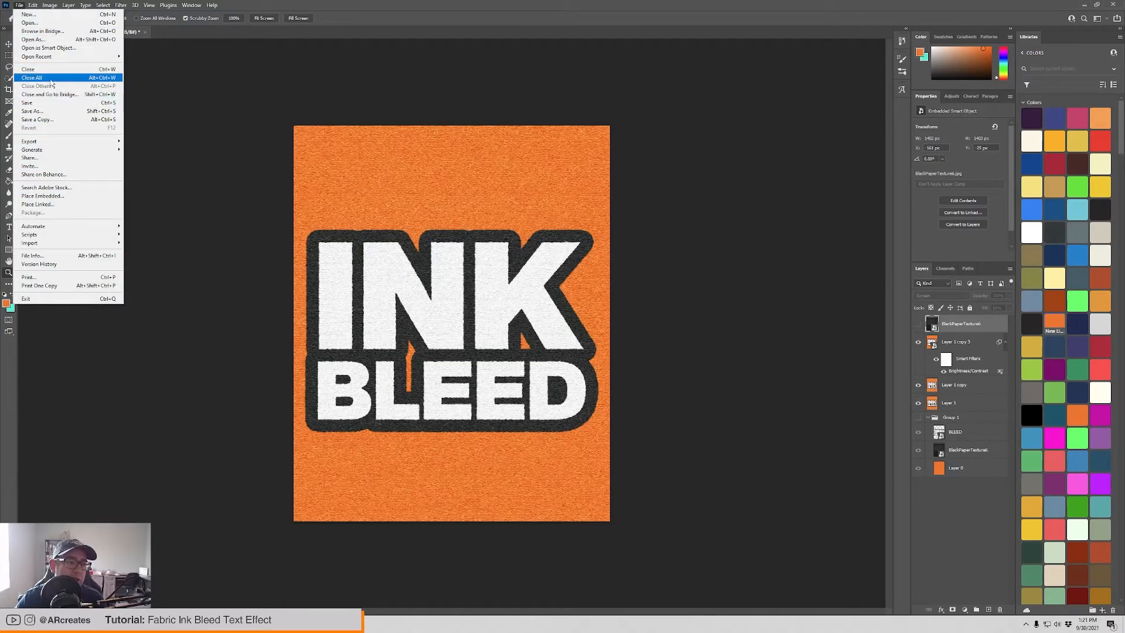
mouse_move(49, 142)
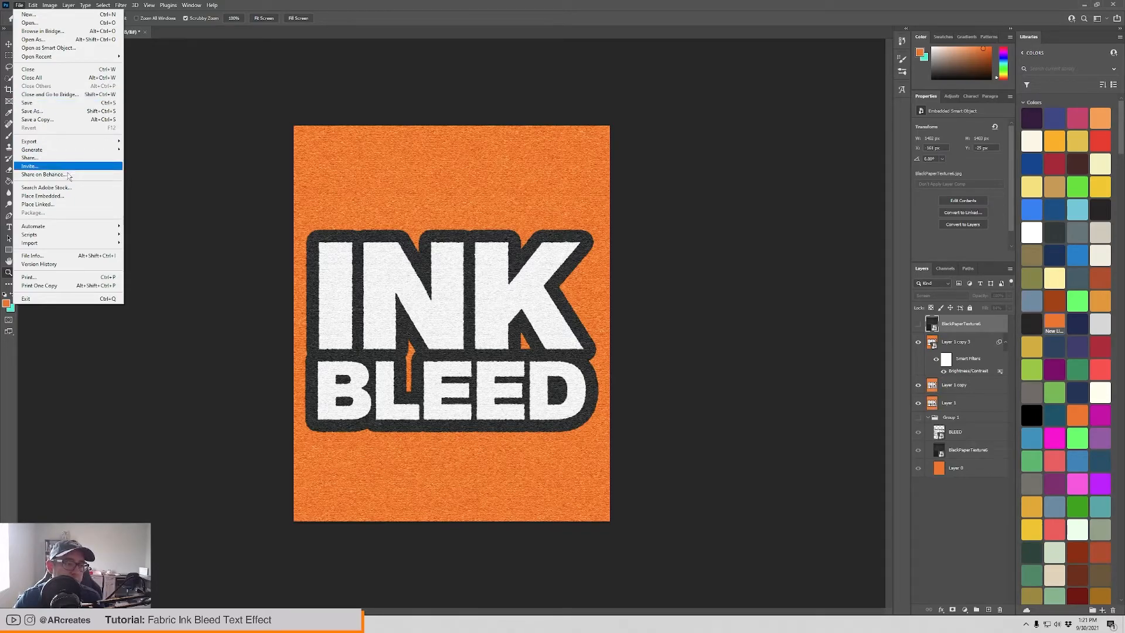
left_click(42, 195)
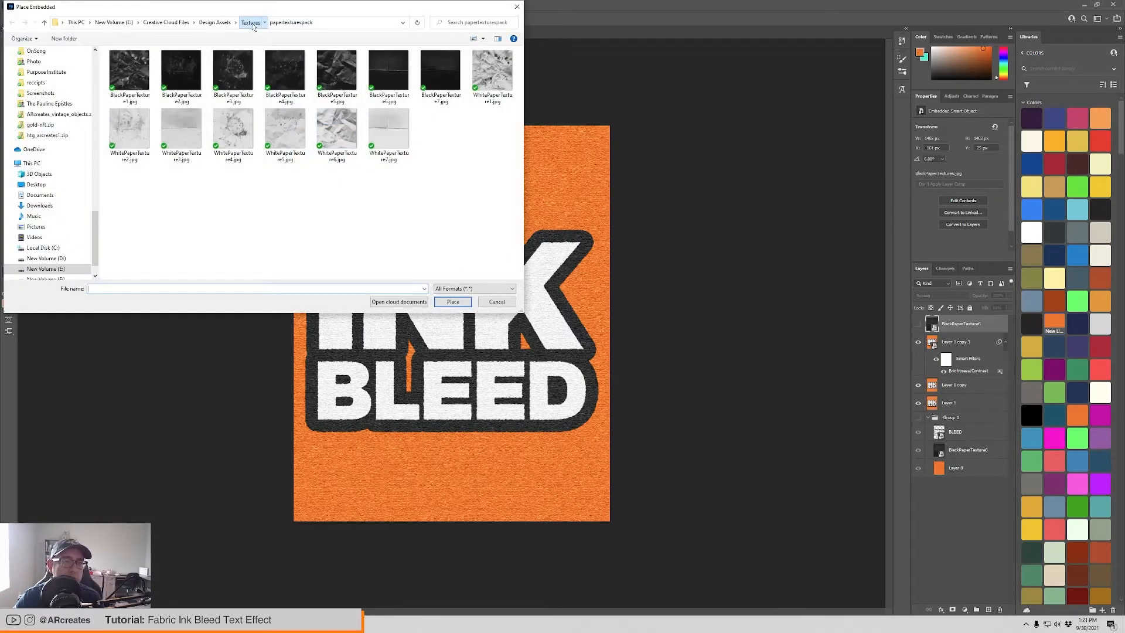
left_click(250, 22)
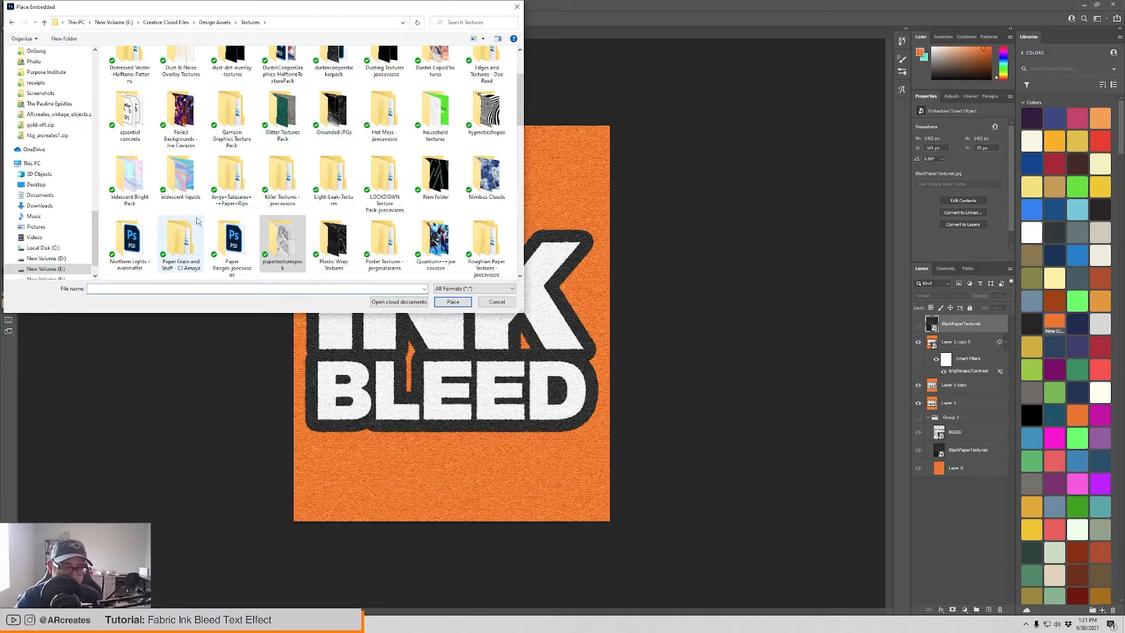
double_click(384, 241)
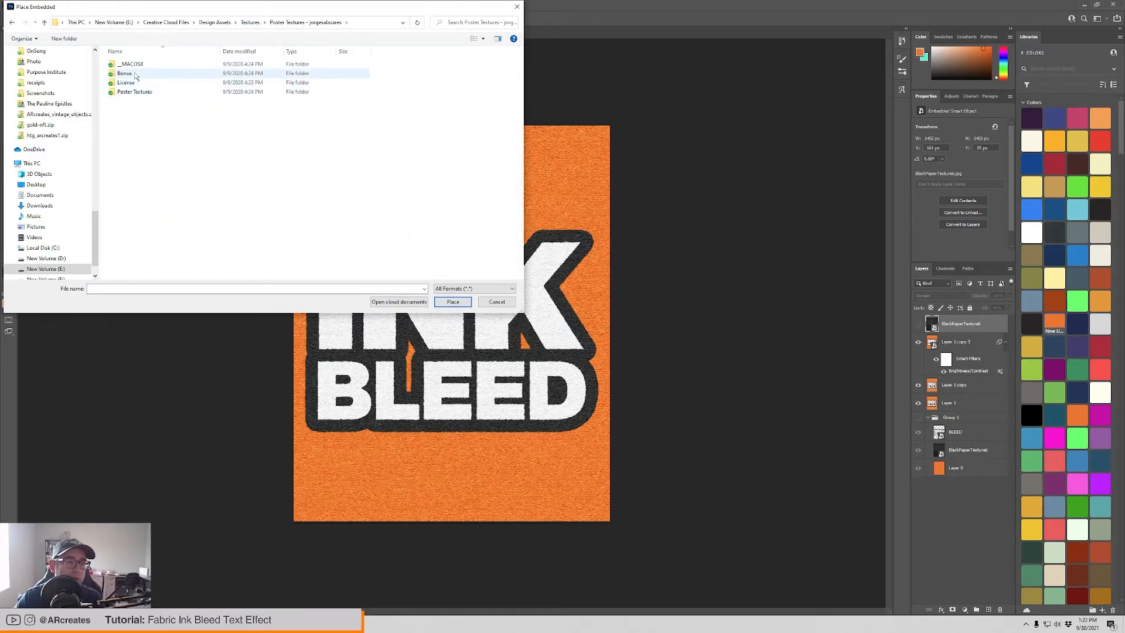
double_click(138, 93)
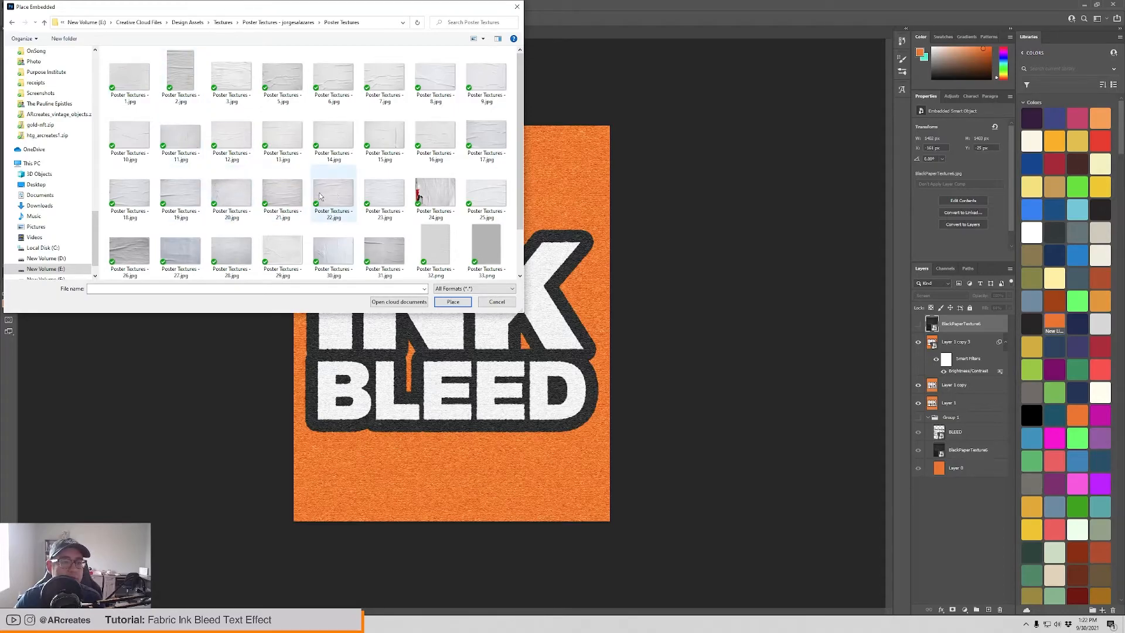
left_click(382, 196)
left_click(457, 301)
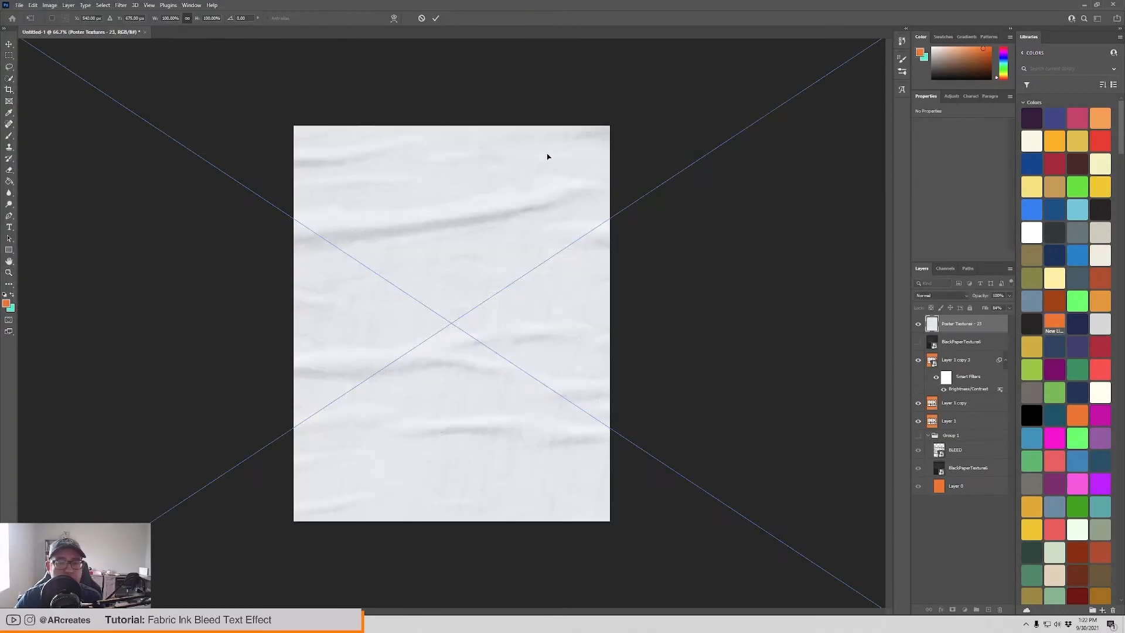
key("Return")
Step: Shrink and reshape the wrinkled poster texture to match the poster's edges
key("ctrl+minus")
key("ctrl+minus")
key("ctrl+minus")
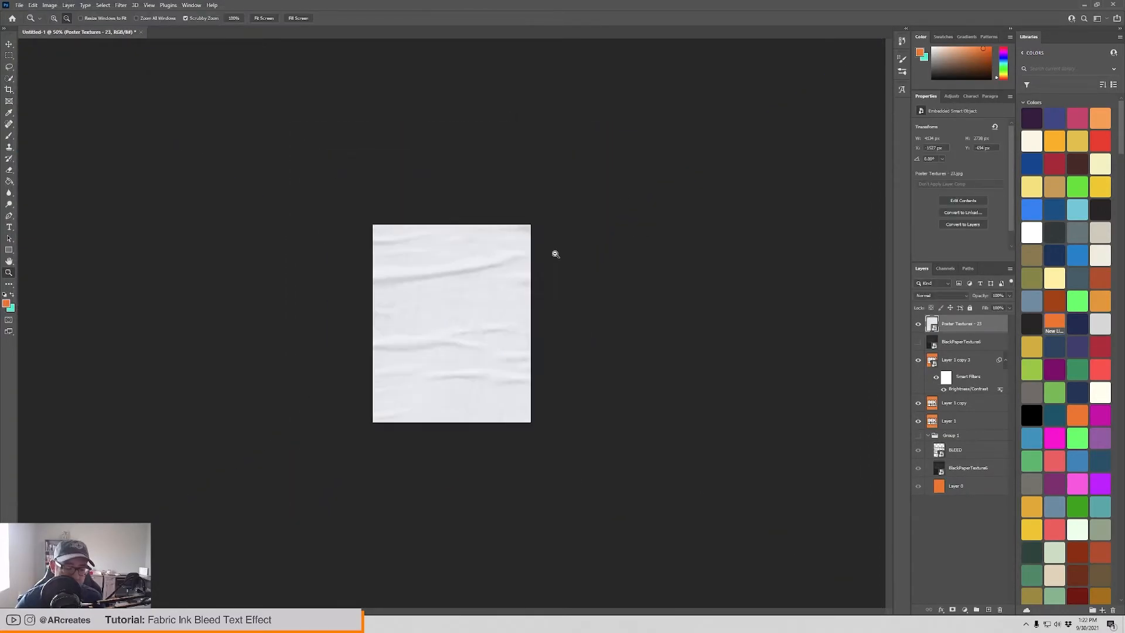
left_click_drag(680, 173, 511, 249)
left_click_drag(224, 473, 390, 401)
key("Return")
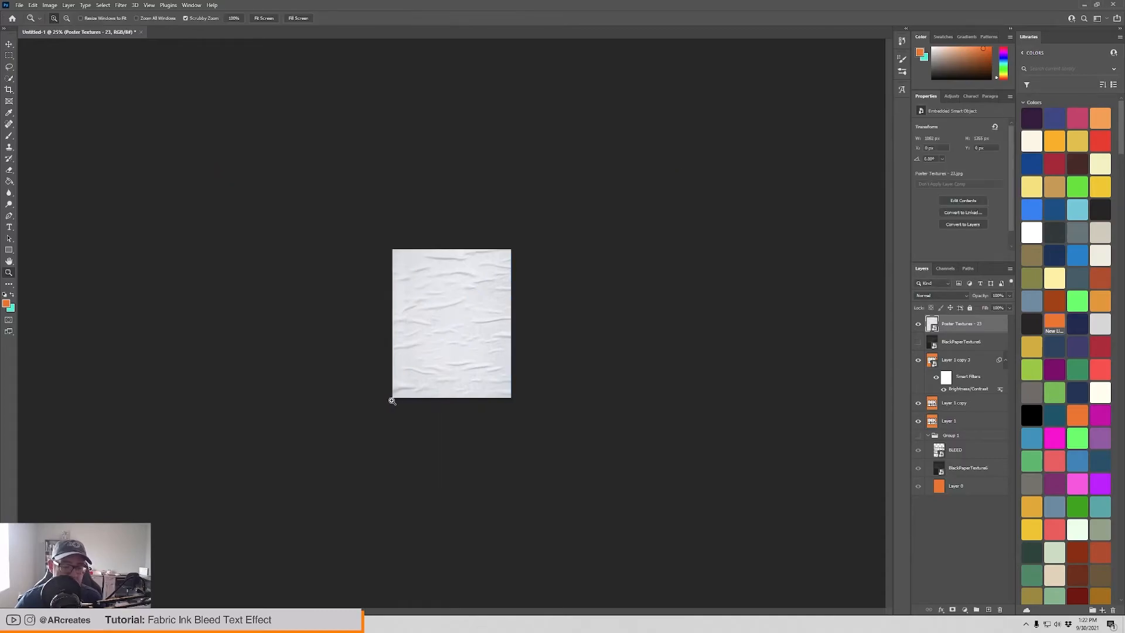
key("z")
key("ctrl+plus")
key("ctrl+plus")
key("ctrl+plus")
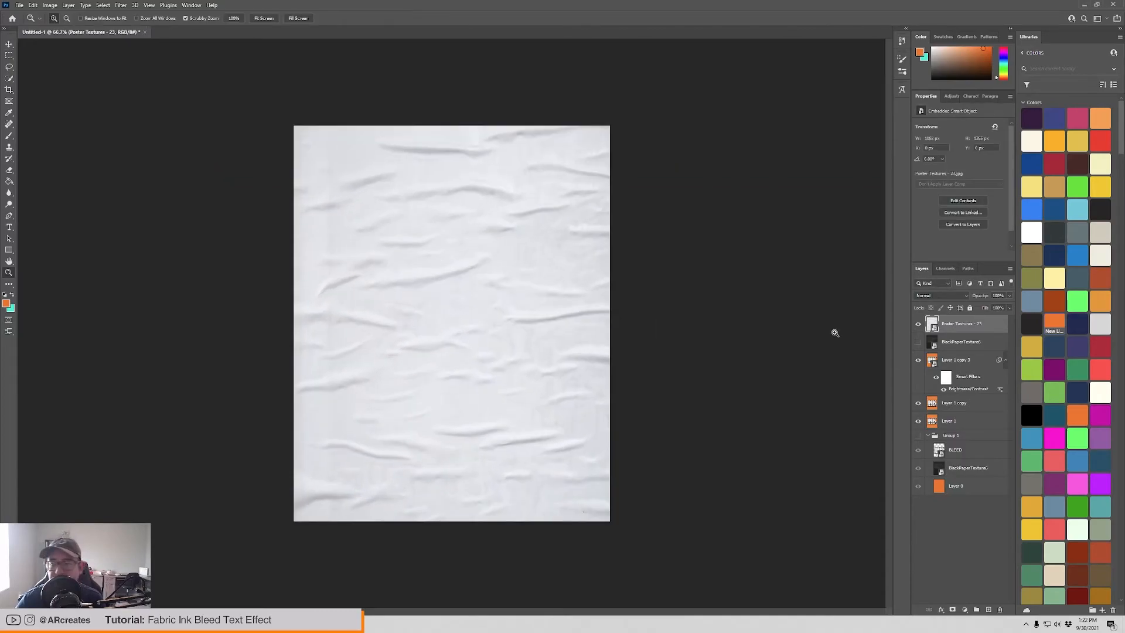
Step: Set the wrinkled poster texture's blend mode to Multiply and reduce its fill
left_click(938, 295)
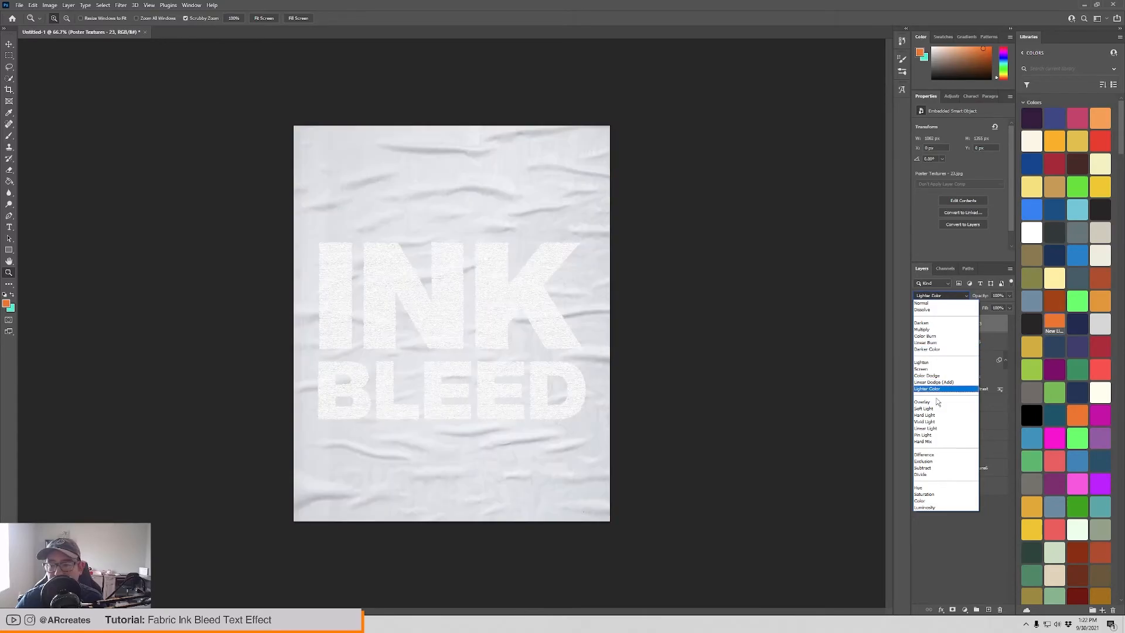
left_click(936, 331)
left_click(1008, 308)
left_click_drag(1009, 319, 1002, 320)
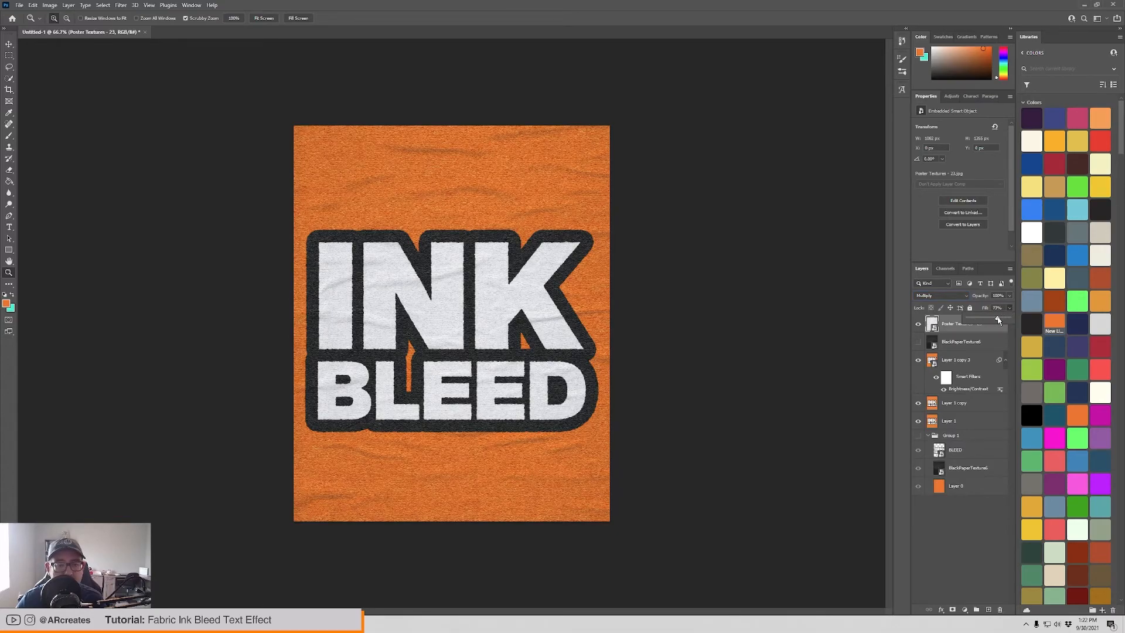